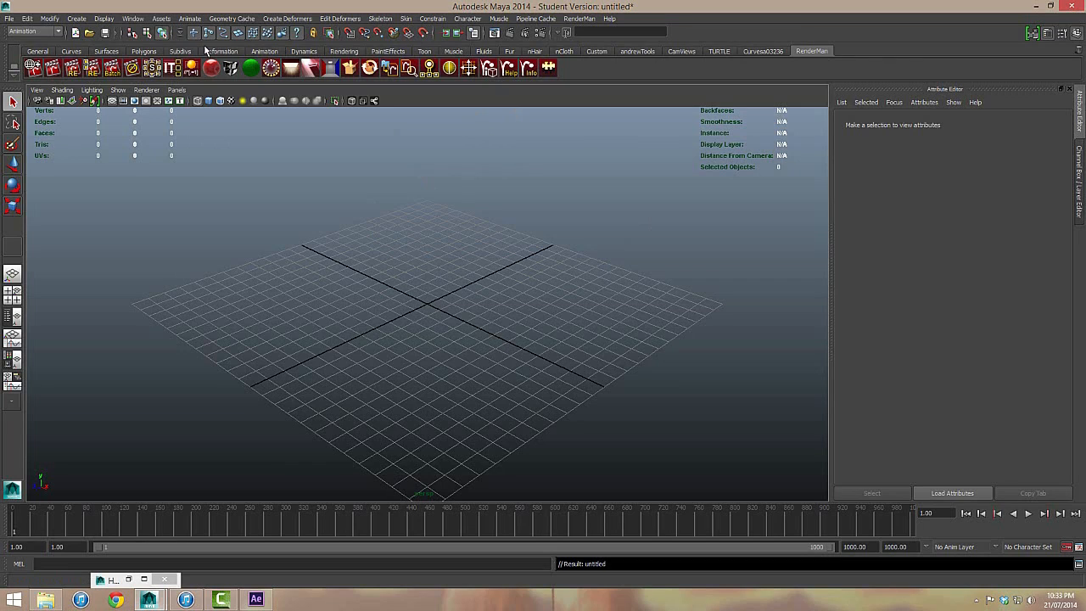
Step: Create a polygon plane at the origin and set its X, Y and Z scale to 100
{"action": "left_click", "coordinate": [145, 52]}
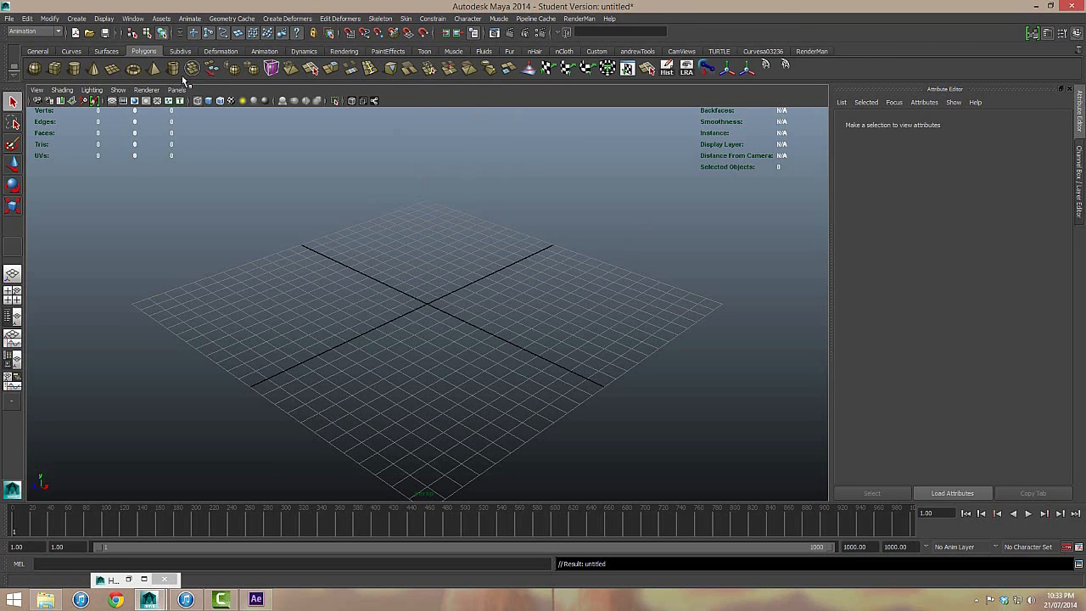
{"action": "left_click", "coordinate": [114, 69]}
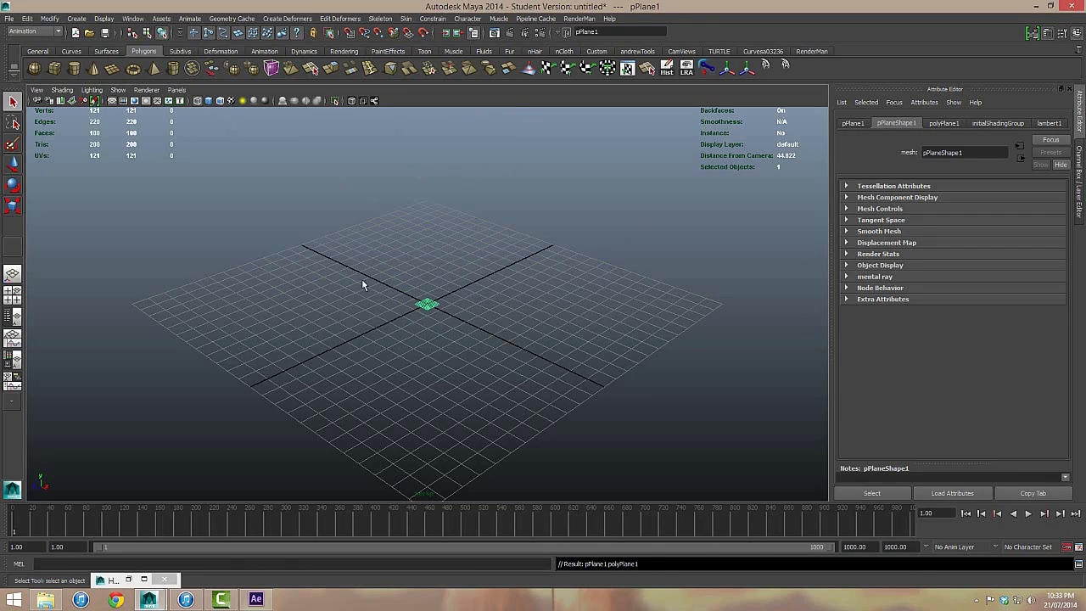
{"action": "left_click", "coordinate": [1078, 162]}
{"action": "left_click", "coordinate": [1044, 189]}
{"action": "left_click_drag", "start_coordinate": [1044, 192], "coordinate": [1045, 208]}
{"action": "type", "text": "10"}
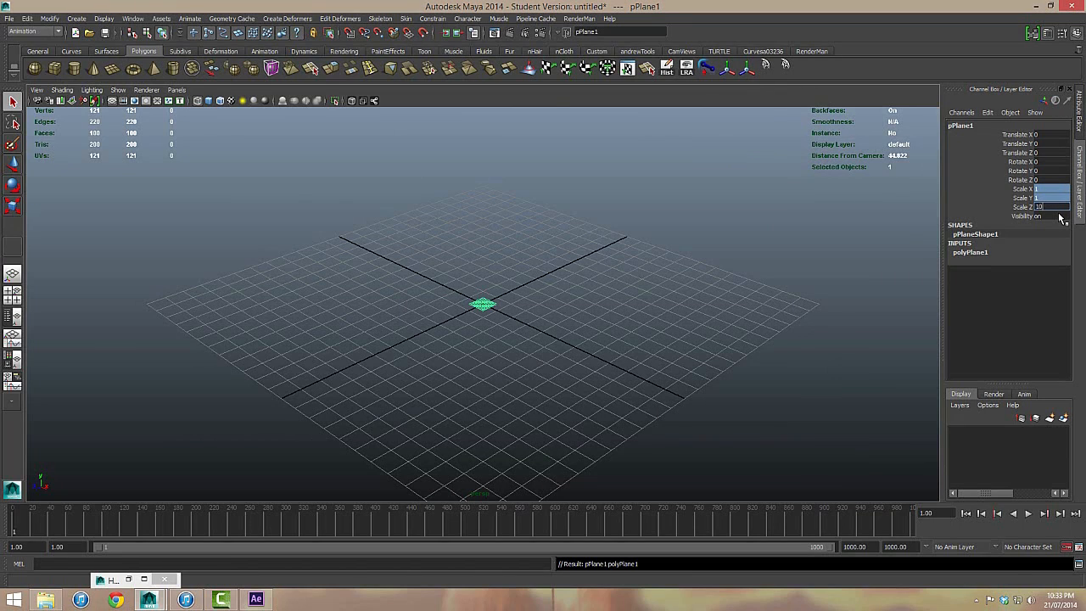
{"action": "type", "text": "0"}
{"action": "key", "text": "Return"}
{"action": "scroll", "coordinate": [566, 285], "scroll_direction": "down", "scroll_amount": 6}
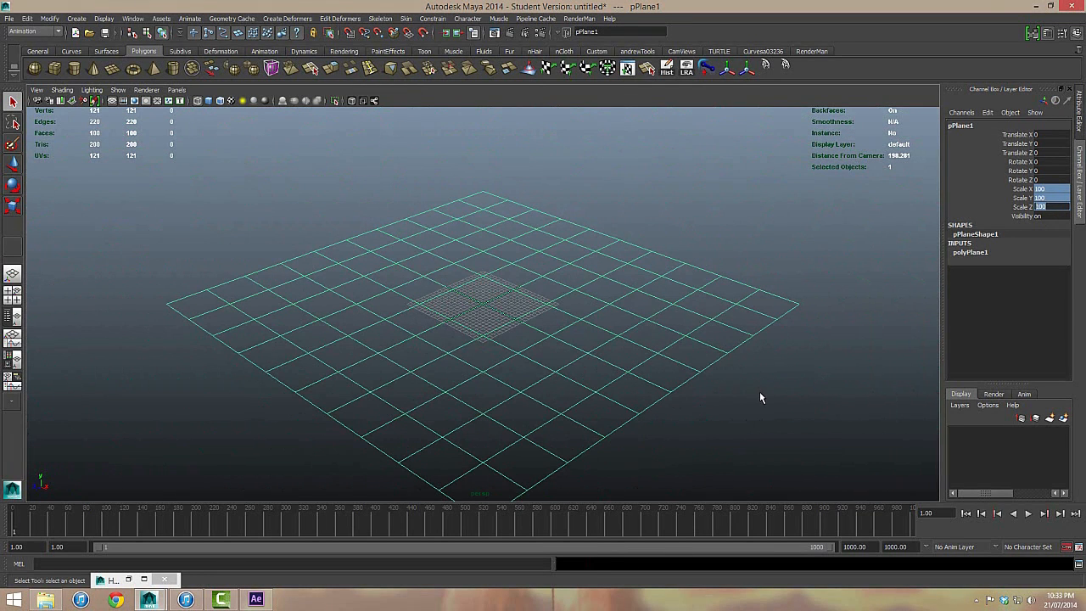
{"action": "left_click", "coordinate": [747, 392]}
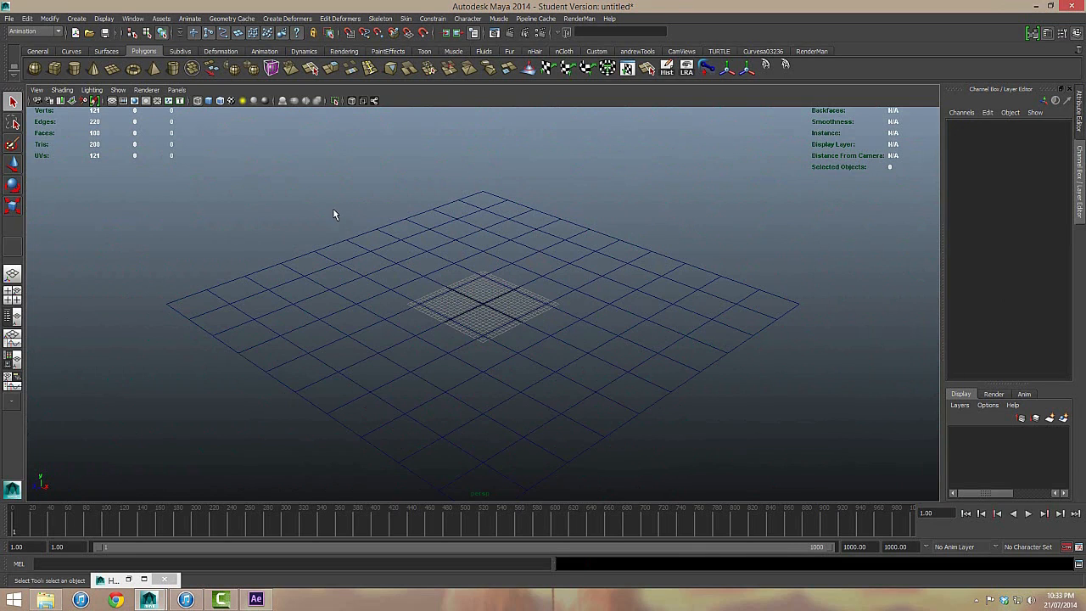
Step: Display the scene shaded with textures and set the plane's width and height subdivisions to 3
{"action": "key", "text": "6"}
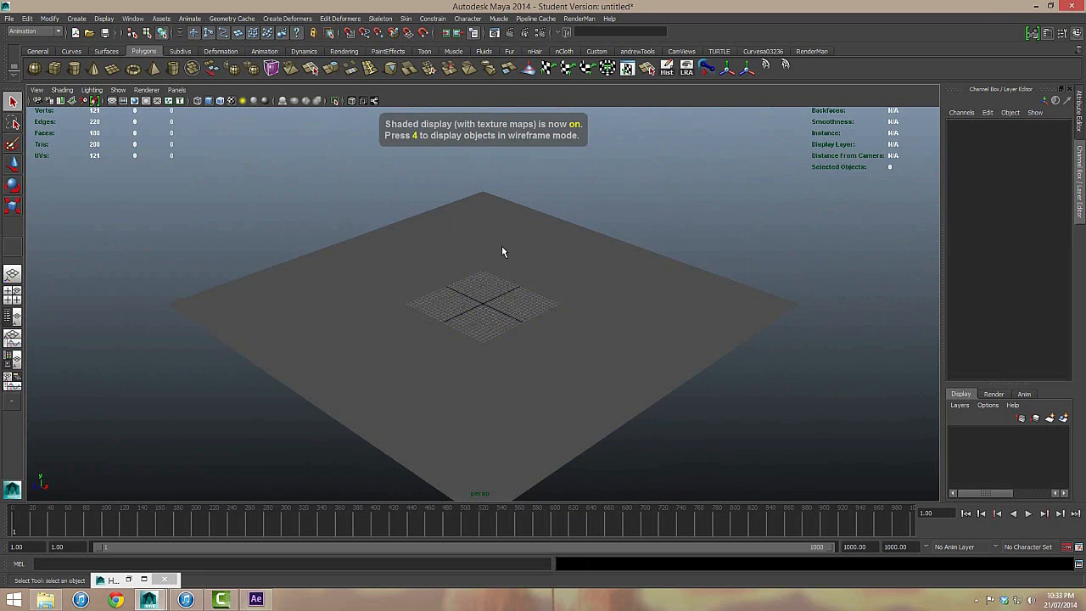
{"action": "left_click", "coordinate": [500, 208]}
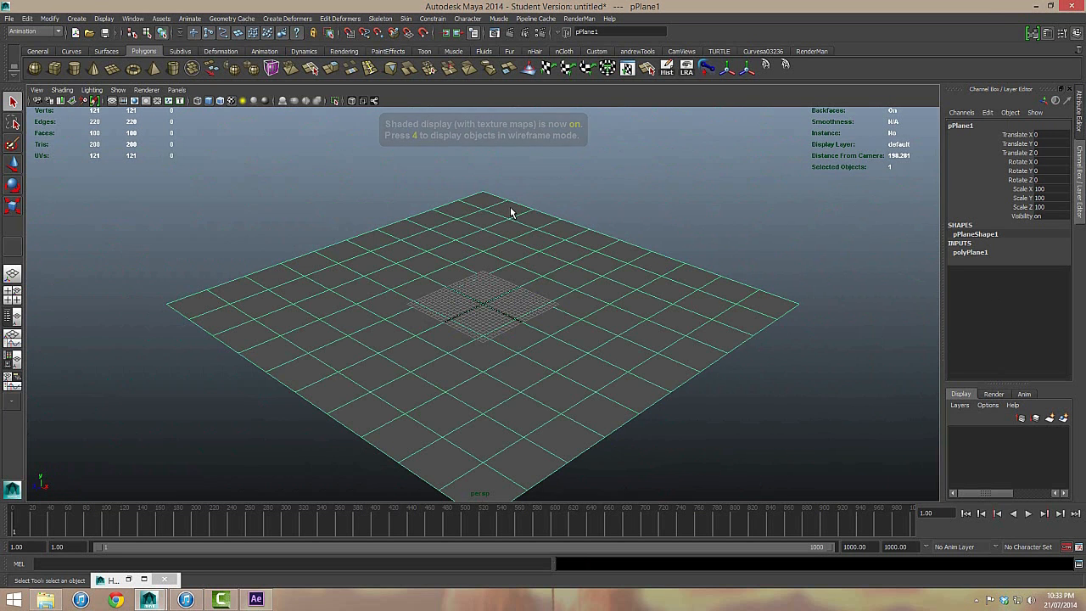
{"action": "left_click", "coordinate": [971, 254]}
{"action": "left_click_drag", "start_coordinate": [1043, 280], "coordinate": [1049, 290]}
{"action": "type", "text": "3"}
{"action": "key", "text": "Return"}
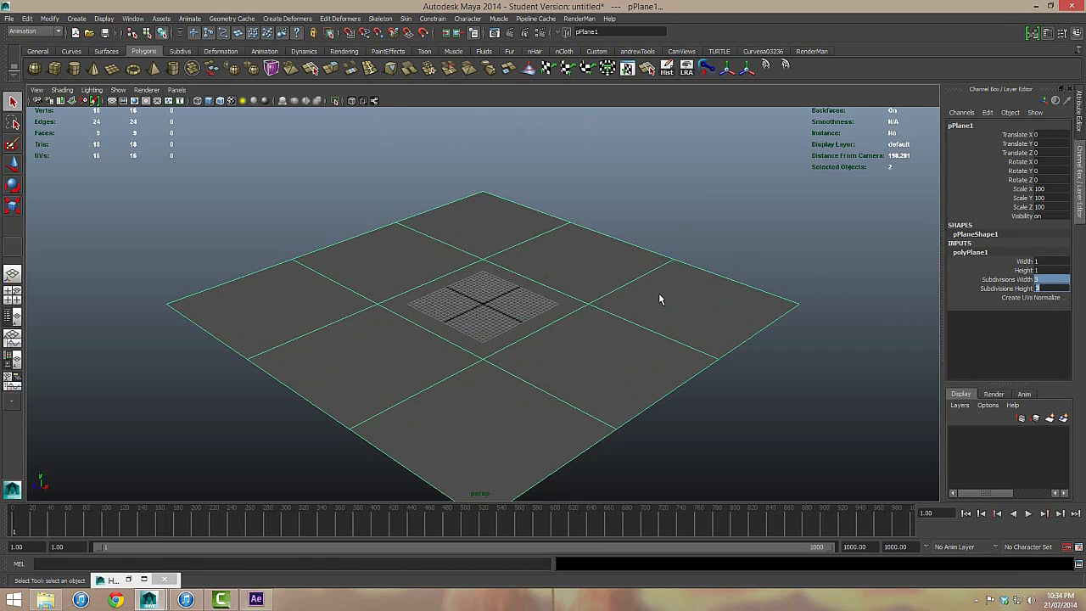
{"action": "left_click", "coordinate": [770, 359]}
Step: Stand the plane upright by setting its X rotation to 90
{"action": "left_click", "coordinate": [486, 255]}
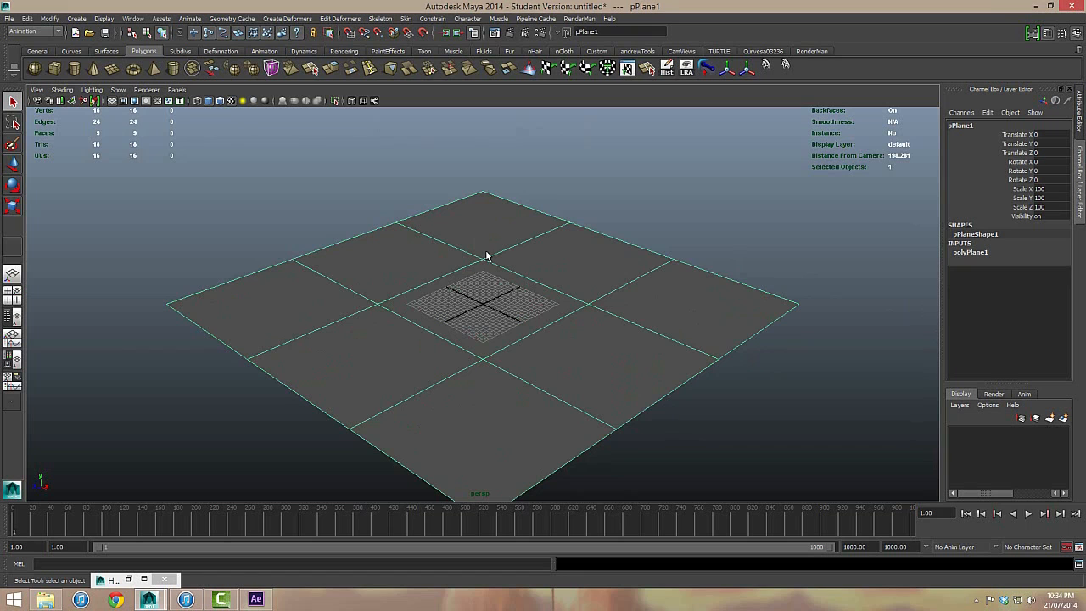
{"action": "key", "text": "e"}
{"action": "left_click_drag", "start_coordinate": [465, 276], "coordinate": [447, 332]}
{"action": "left_click", "coordinate": [1050, 162]}
{"action": "type", "text": "90"}
{"action": "key", "text": "Return"}
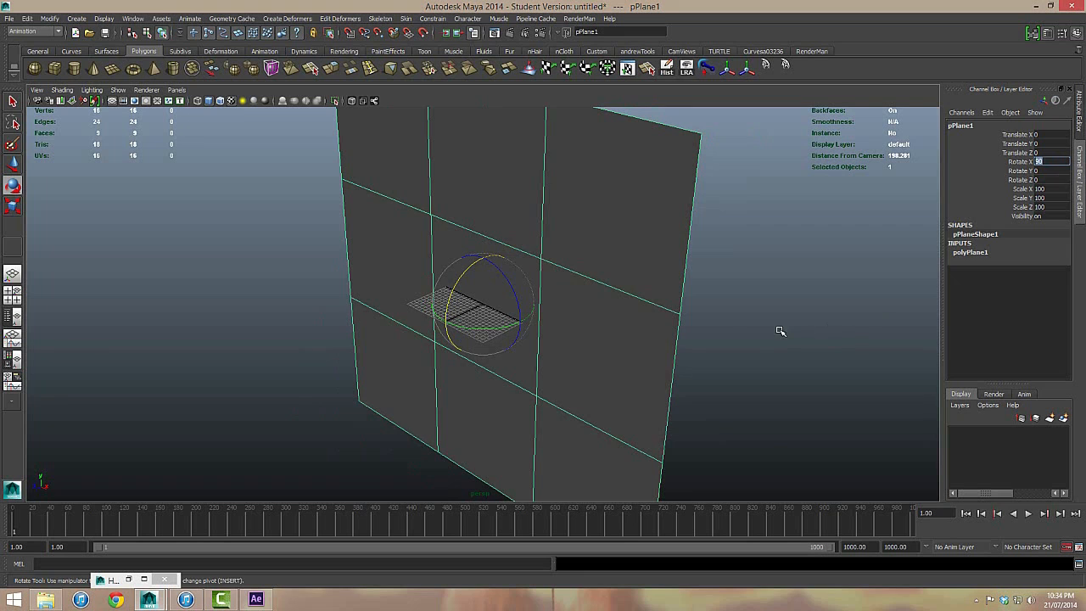
{"action": "scroll", "coordinate": [589, 243], "scroll_direction": "down", "scroll_amount": 4}
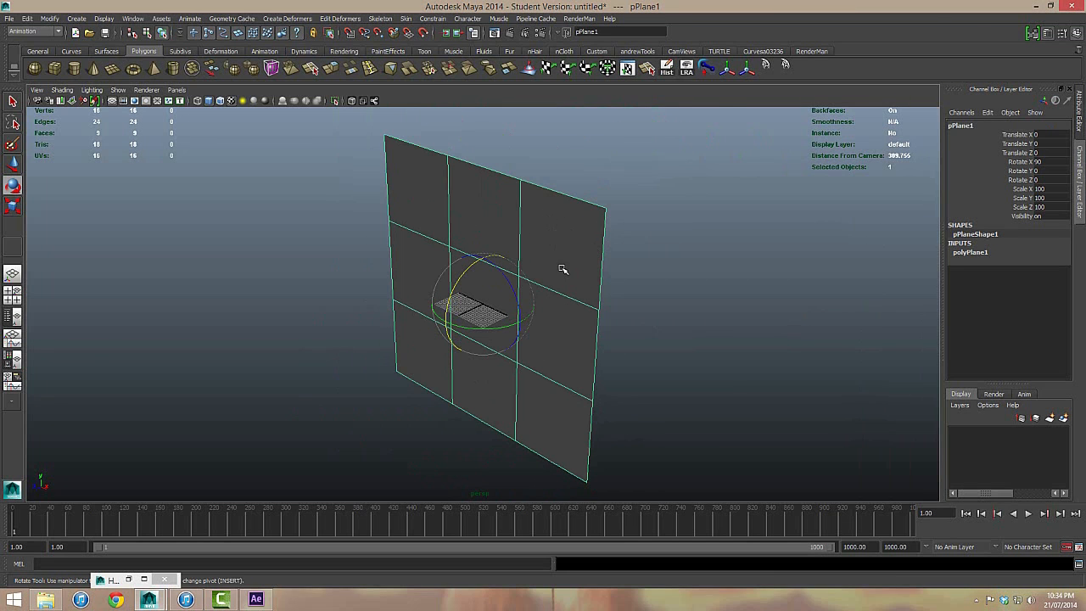
Step: Duplicate the upright plane and set the copy's Y rotation to 90 so the two planes cross
{"action": "key", "text": "ctrl+d"}
{"action": "left_click_drag", "start_coordinate": [482, 330], "coordinate": [421, 316]}
{"action": "double_click", "coordinate": [1052, 171]}
{"action": "type", "text": "90"}
{"action": "key", "text": "Return"}
{"action": "left_click", "coordinate": [675, 328]}
{"action": "left_click_drag", "start_coordinate": [662, 321], "coordinate": [574, 304], "text": "alt"}
{"action": "scroll", "coordinate": [577, 283], "scroll_direction": "down", "scroll_amount": 3}
Step: Combine the two crossed planes into a single polygon mesh
{"action": "left_click_drag", "start_coordinate": [342, 158], "coordinate": [599, 332]}
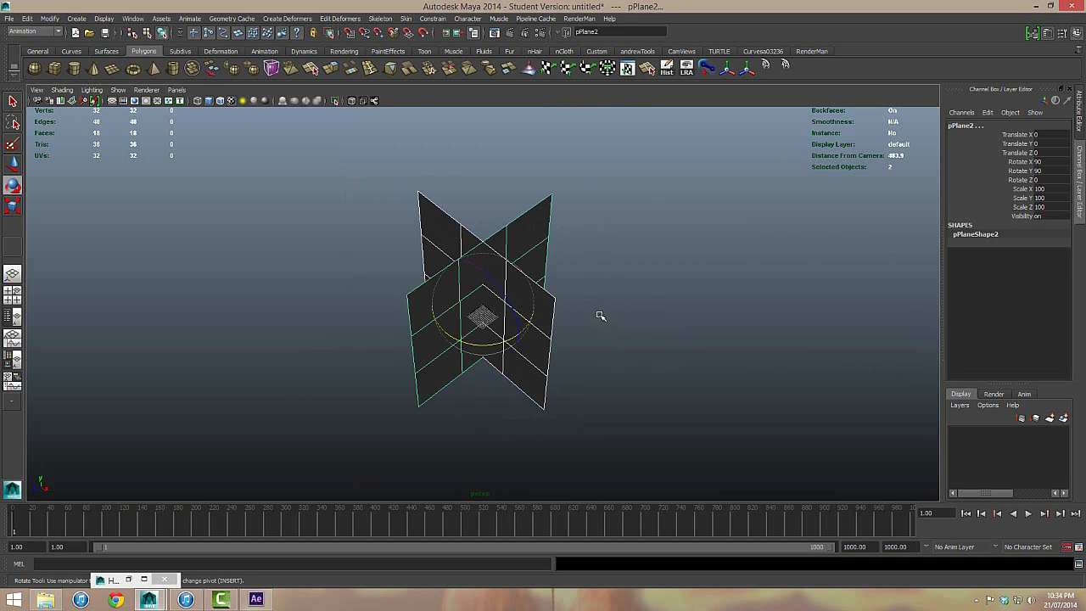
{"action": "left_click", "coordinate": [49, 32]}
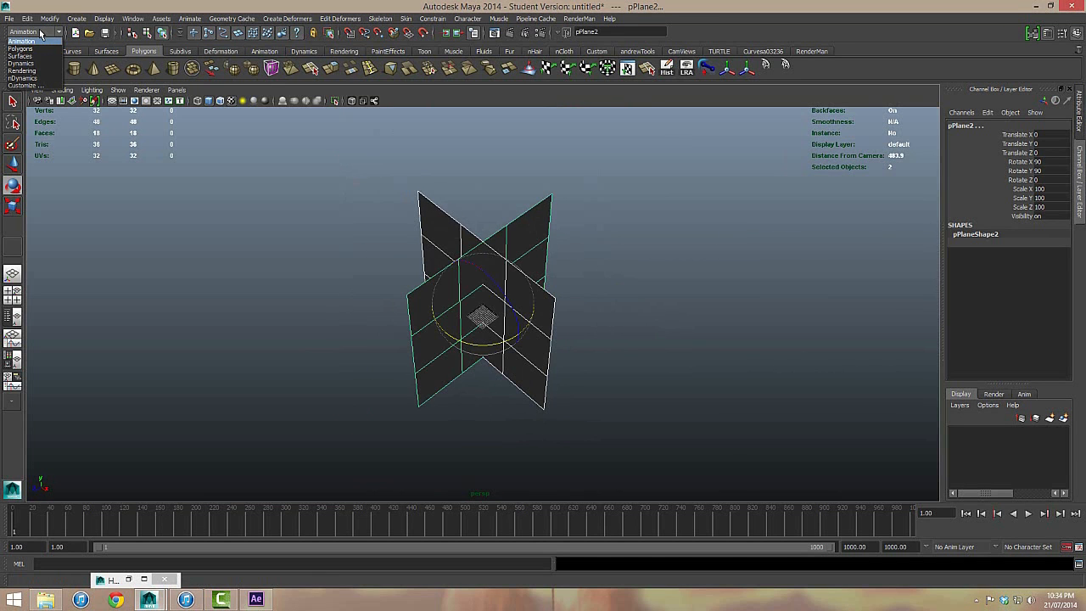
{"action": "left_click", "coordinate": [34, 49]}
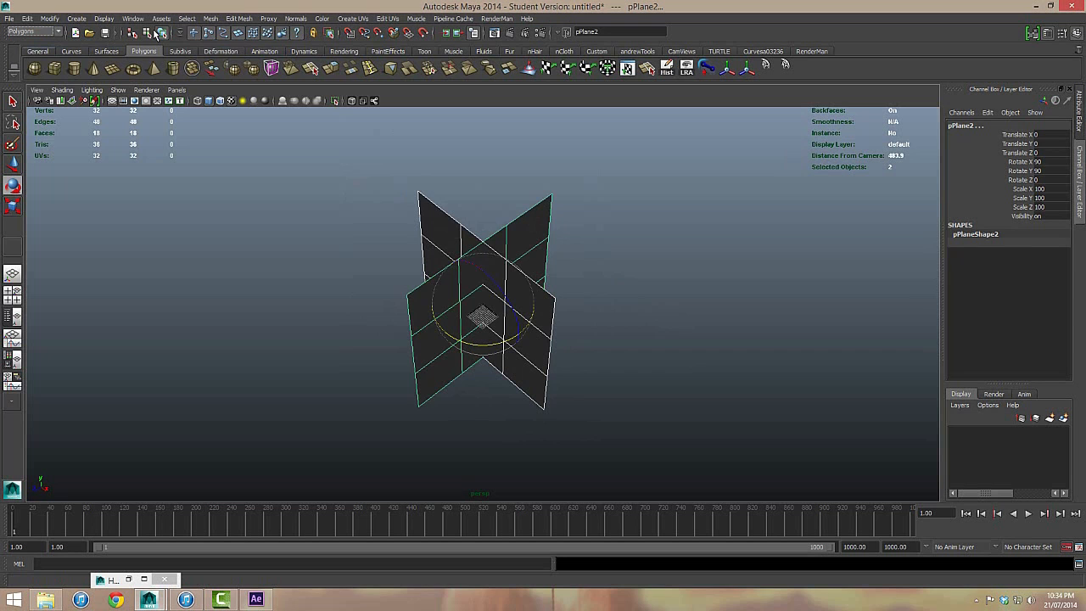
{"action": "left_click", "coordinate": [211, 23]}
{"action": "left_click", "coordinate": [240, 32]}
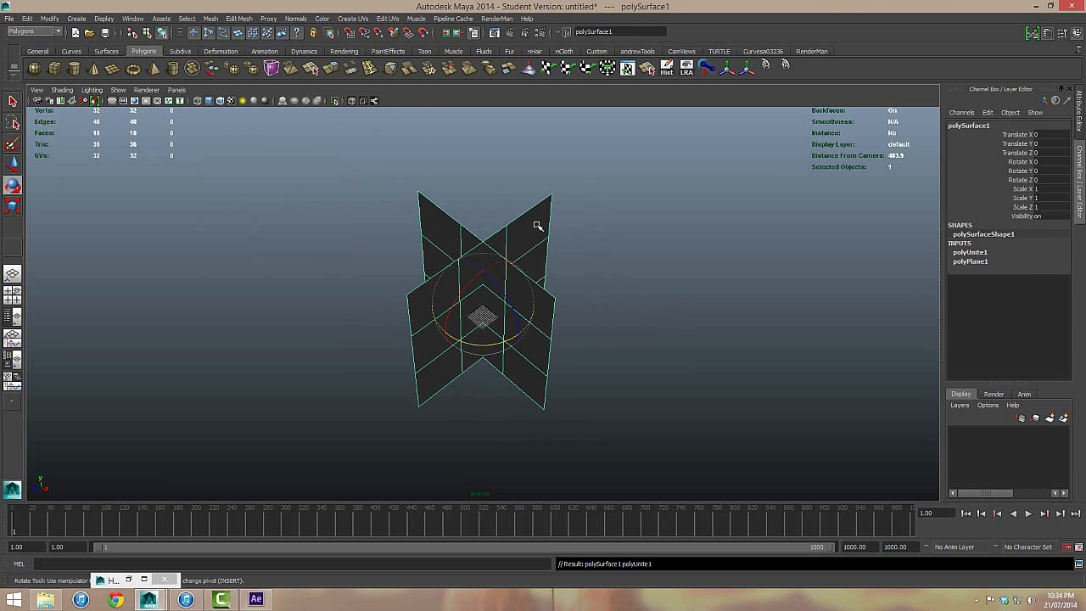
{"action": "left_click_drag", "start_coordinate": [611, 271], "coordinate": [612, 273], "text": "alt"}
{"action": "left_click", "coordinate": [402, 217]}
{"action": "left_click", "coordinate": [428, 220]}
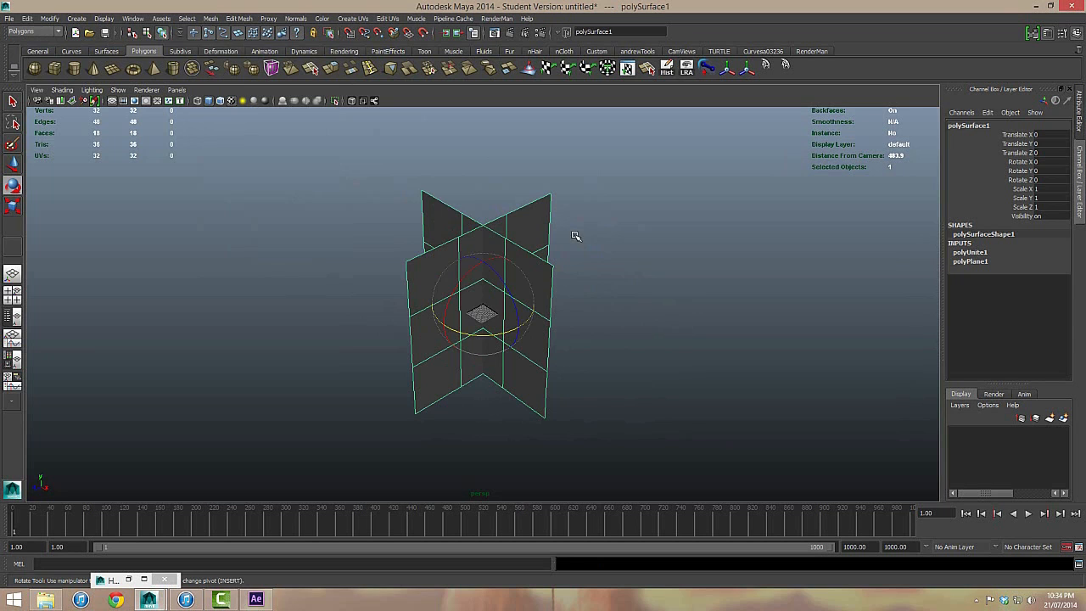
Step: Delete the construction history of the combined mesh
{"action": "left_click", "coordinate": [26, 18]}
{"action": "mouse_move", "coordinate": [132, 135]}
{"action": "left_click", "coordinate": [182, 142]}
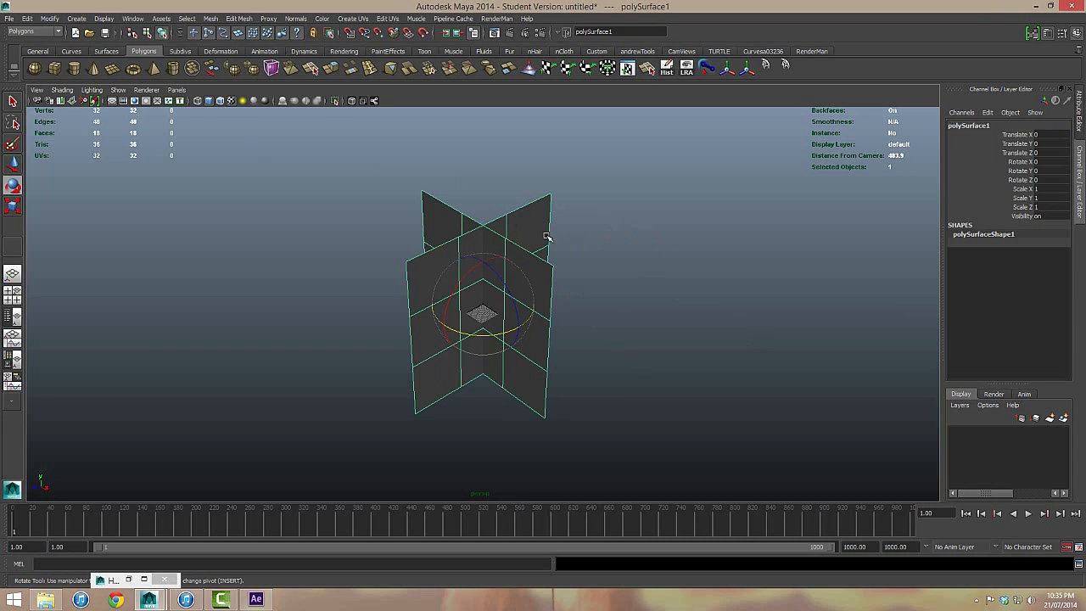
{"action": "left_click", "coordinate": [585, 246]}
{"action": "left_click", "coordinate": [489, 271]}
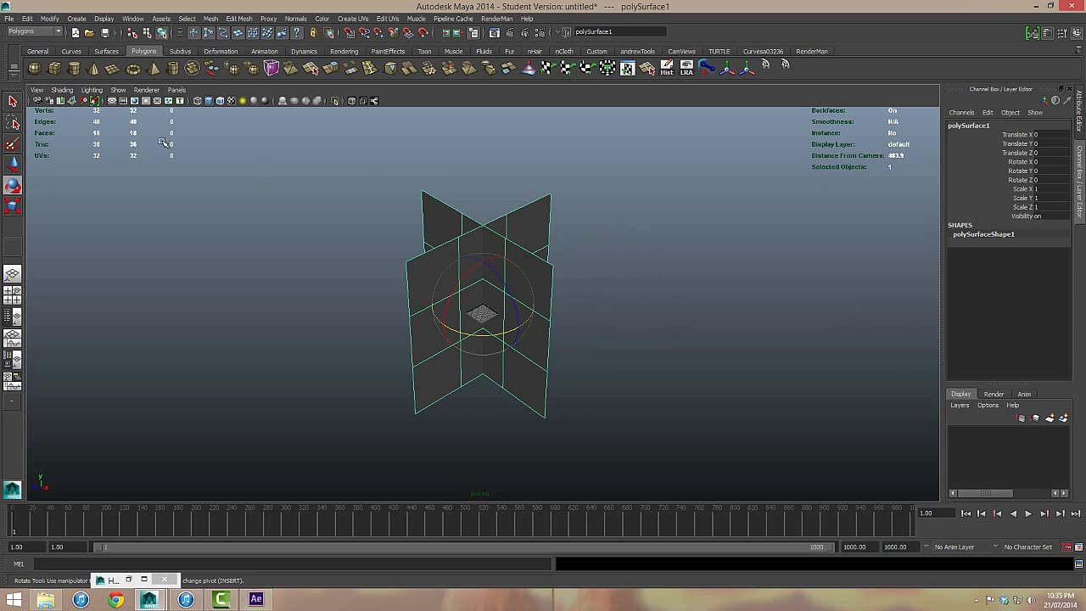
Step: Create a lattice deformer on the combined mesh, resetting the lattice options and using divisions of 2, 3 and 2
{"action": "left_click", "coordinate": [40, 34]}
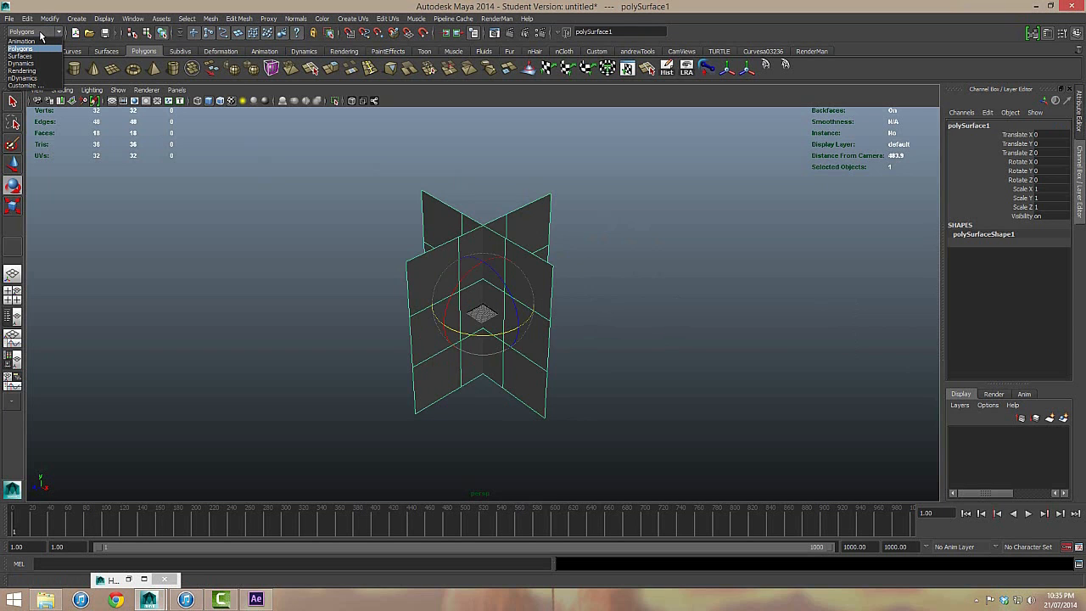
{"action": "left_click", "coordinate": [21, 41]}
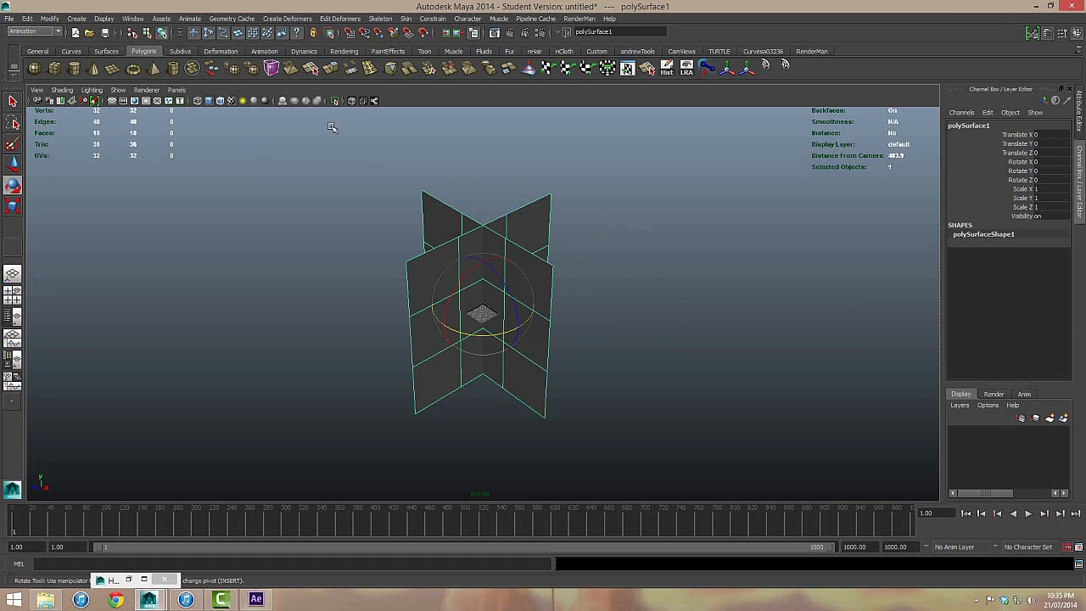
{"action": "left_click", "coordinate": [289, 19]}
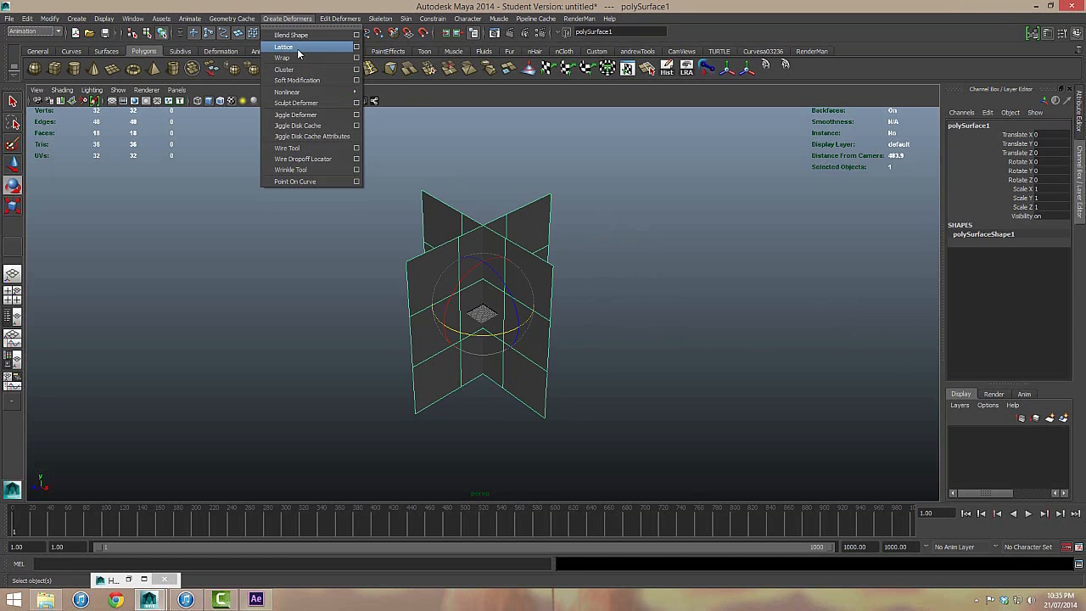
{"action": "left_click", "coordinate": [358, 48]}
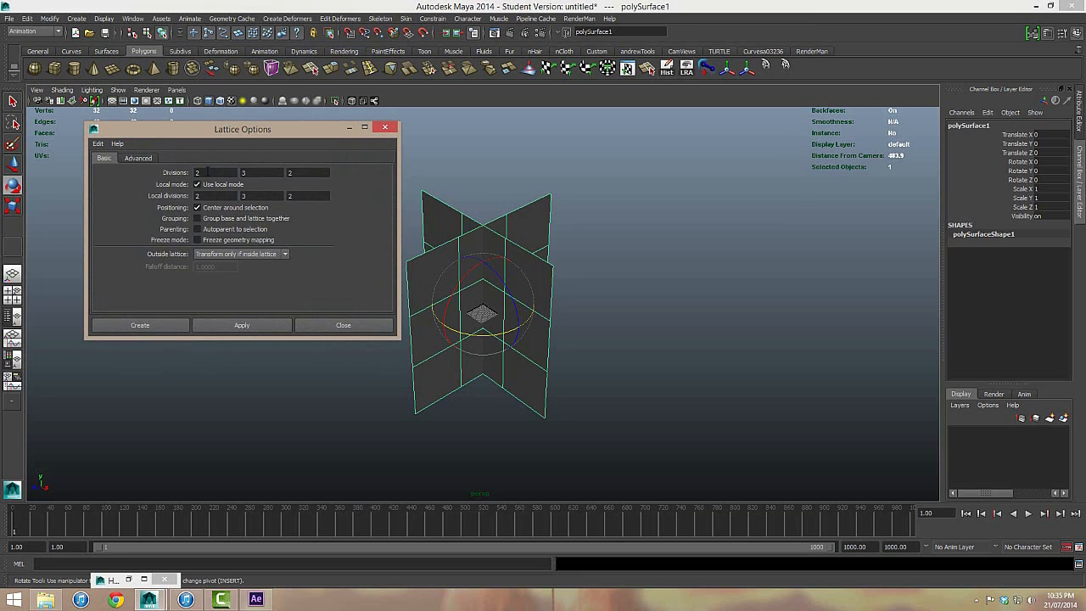
{"action": "left_click", "coordinate": [100, 145]}
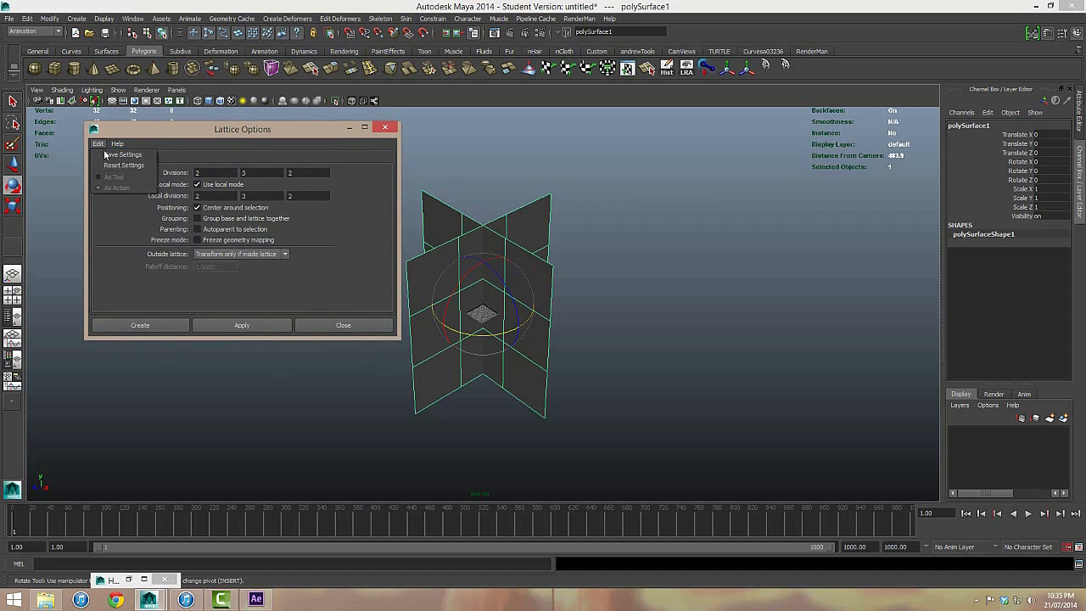
{"action": "left_click", "coordinate": [110, 167]}
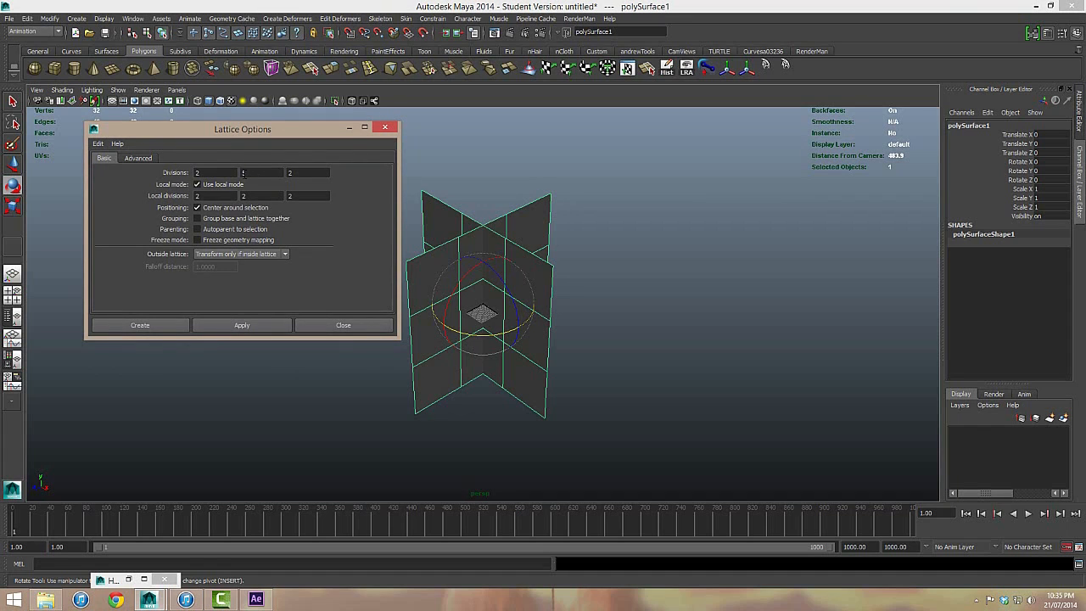
{"action": "double_click", "coordinate": [244, 173]}
{"action": "type", "text": "3"}
{"action": "double_click", "coordinate": [258, 195]}
{"action": "left_click", "coordinate": [141, 324]}
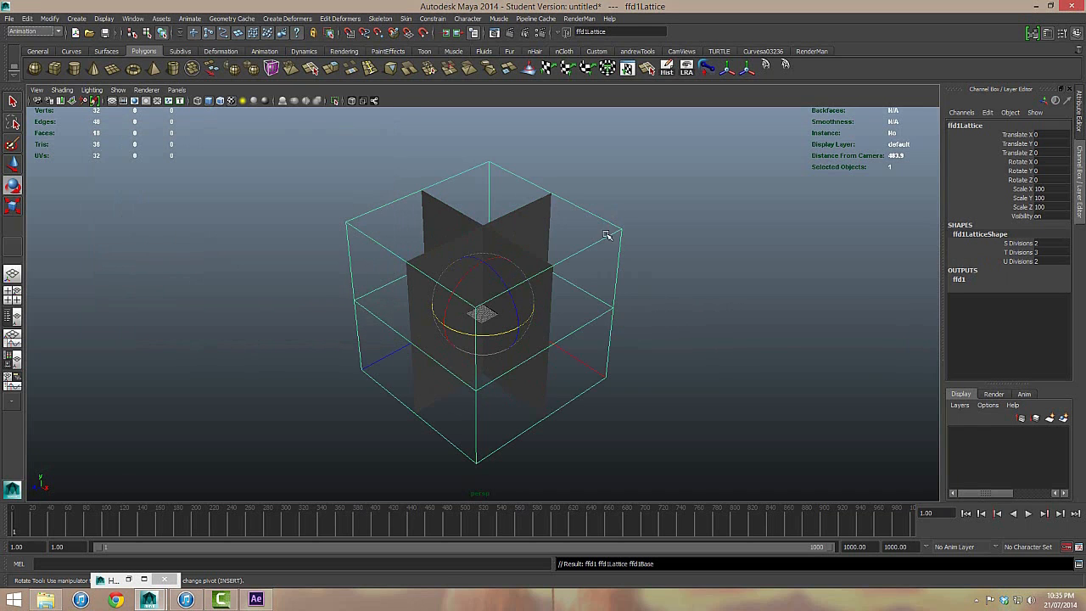
Step: Switch the lattice to lattice point editing and select its four top points
{"action": "left_click", "coordinate": [660, 225]}
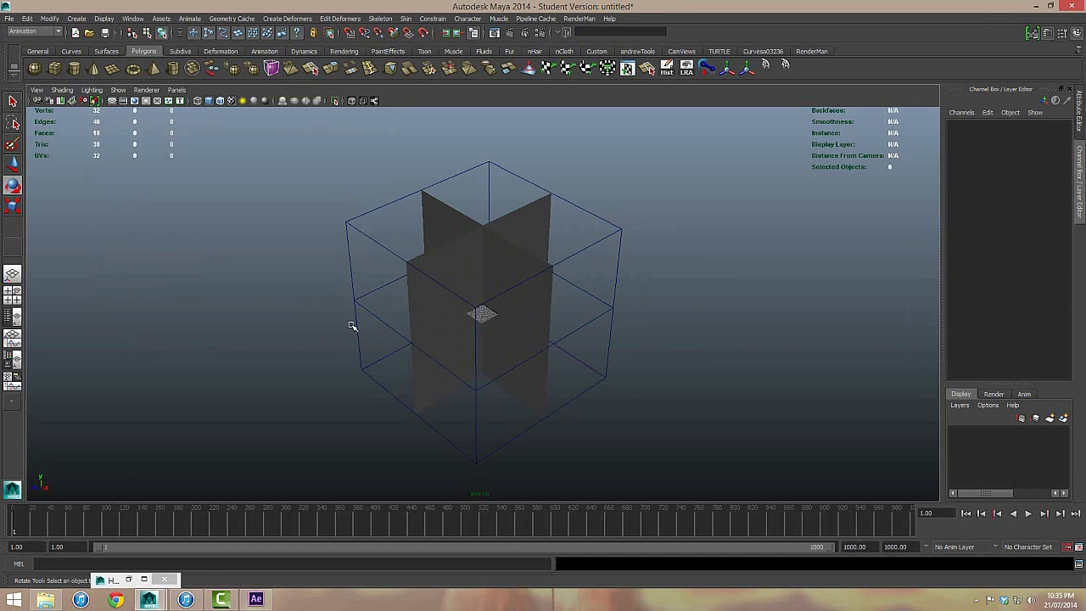
{"action": "left_click_drag", "start_coordinate": [498, 319], "coordinate": [466, 247], "text": "alt"}
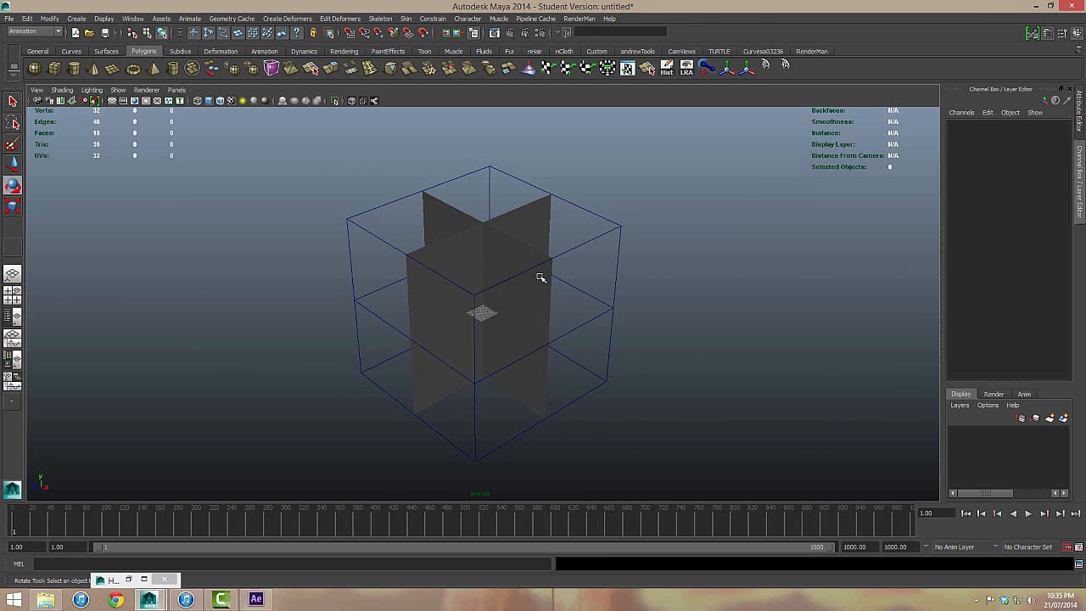
{"action": "left_click", "coordinate": [617, 230]}
{"action": "mouse_move", "coordinate": [616, 224]}
{"action": "left_mouse_down", "text": "alt"}
{"action": "mouse_move", "coordinate": [636, 224]}
{"action": "mouse_move", "coordinate": [616, 223]}
{"action": "left_mouse_up", "text": "alt"}
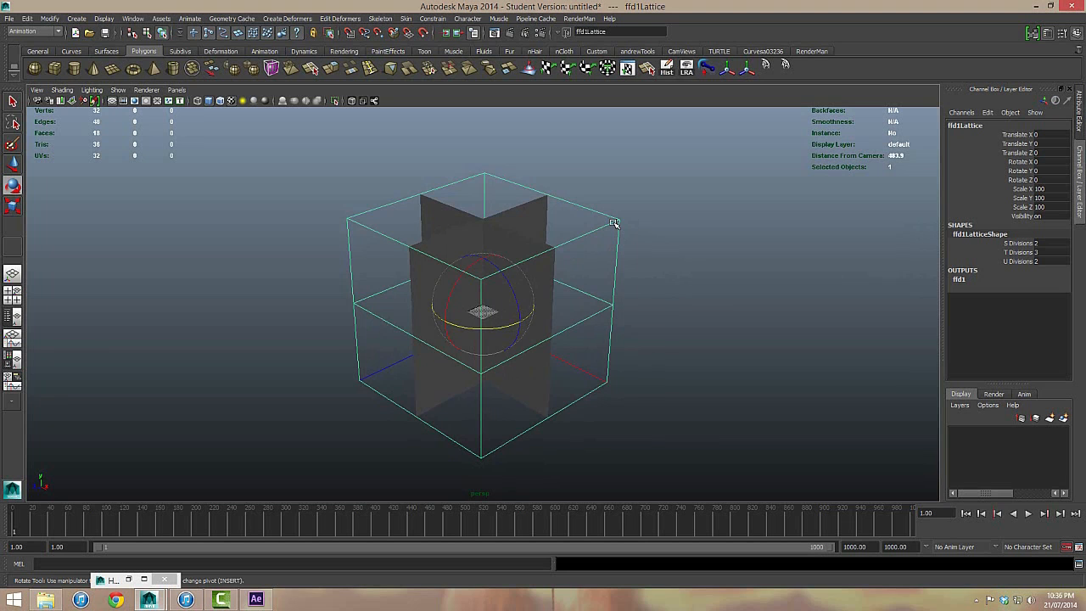
{"action": "right_click", "coordinate": [615, 223]}
{"action": "left_click", "coordinate": [612, 200]}
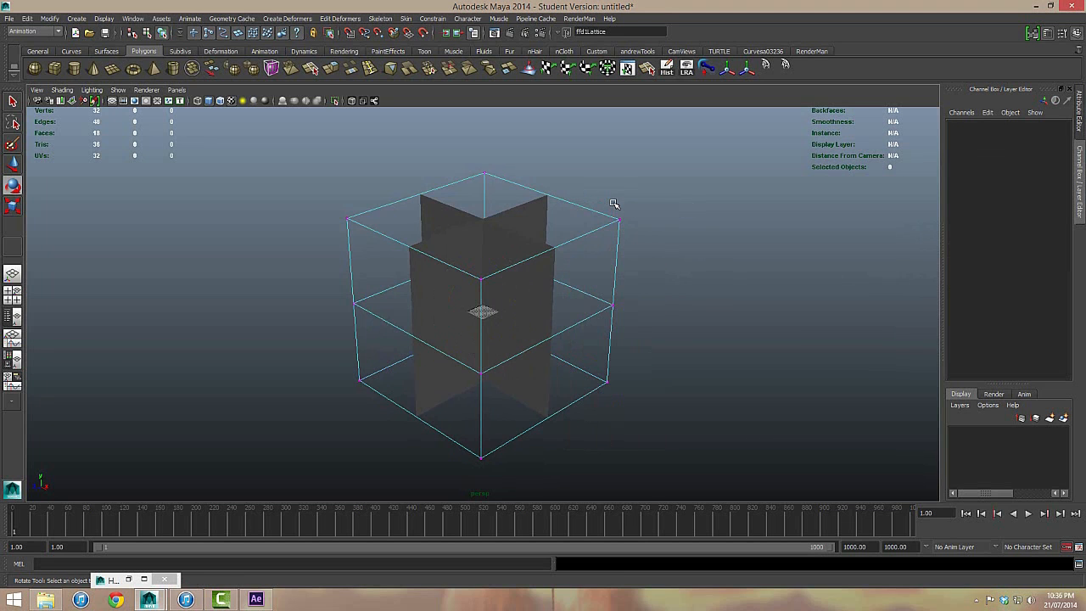
{"action": "left_click_drag", "start_coordinate": [676, 280], "coordinate": [720, 265], "text": "alt"}
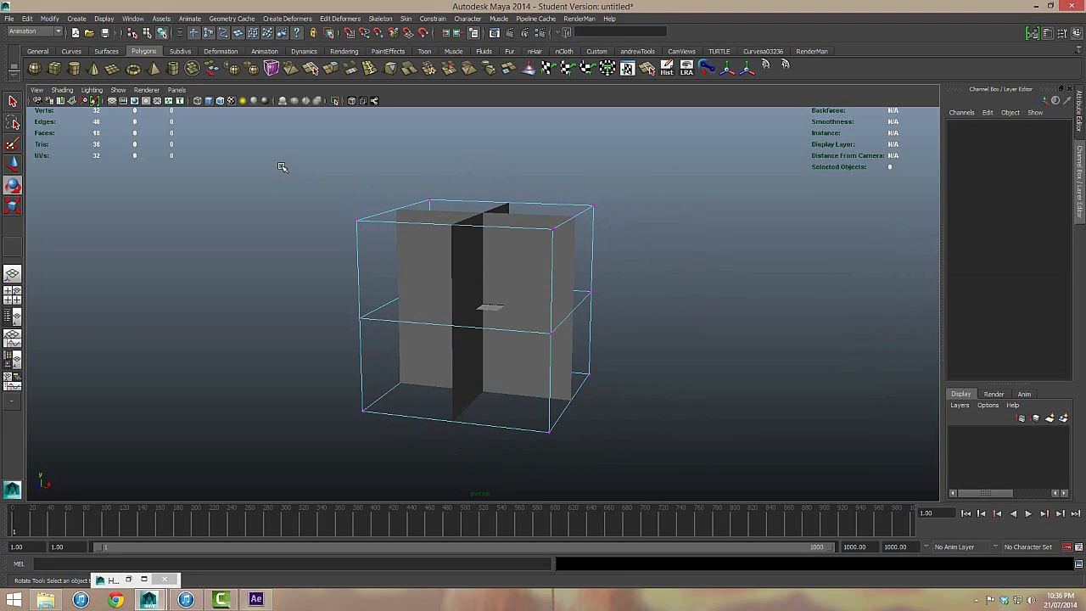
{"action": "left_click_drag", "start_coordinate": [329, 169], "coordinate": [646, 251]}
{"action": "left_click_drag", "start_coordinate": [694, 244], "coordinate": [673, 269], "text": "alt"}
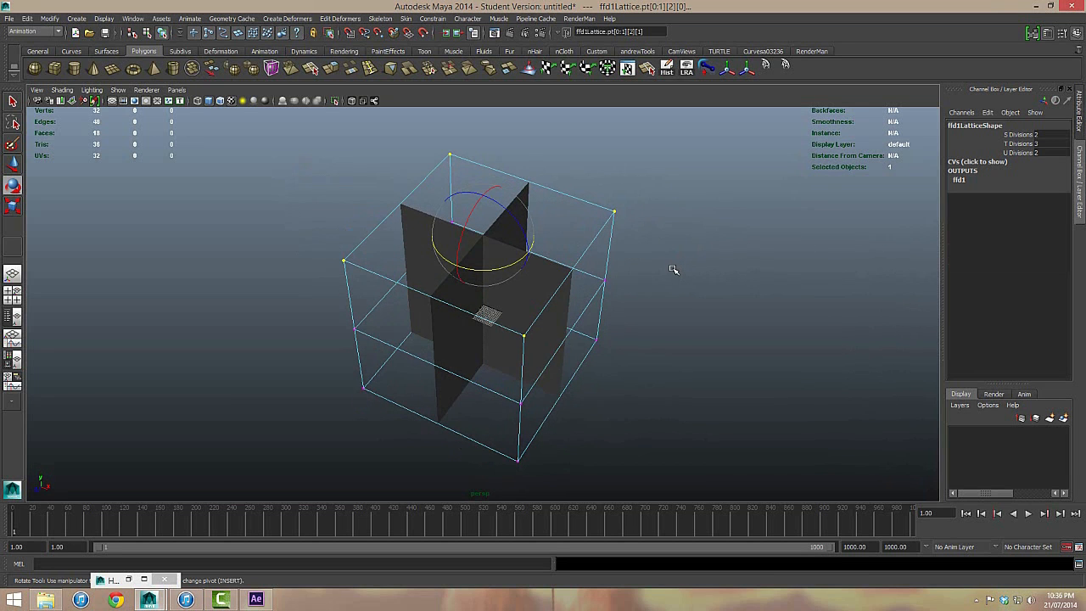
Step: Try moving the lattice's four top points along X to bend the planes, and undo the moves
{"action": "key", "text": "w"}
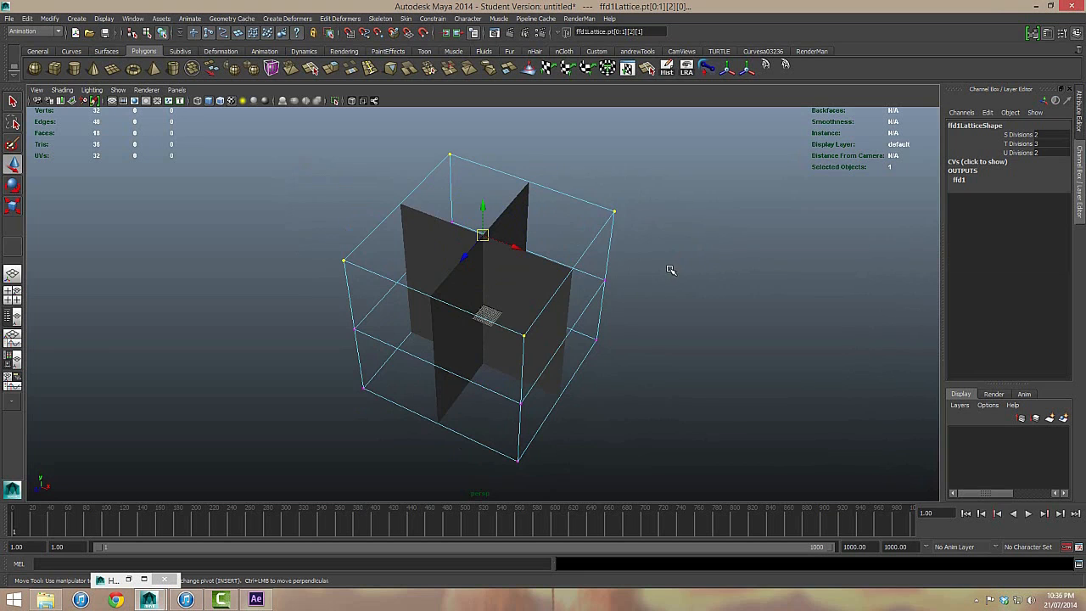
{"action": "left_click_drag", "start_coordinate": [636, 258], "coordinate": [630, 263], "text": "alt"}
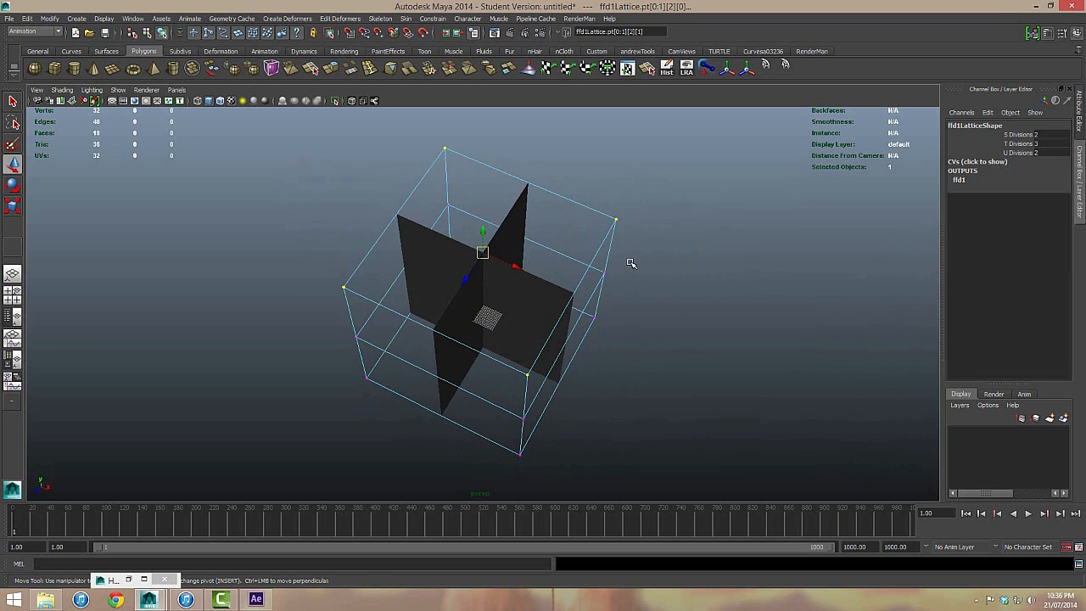
{"action": "left_click_drag", "start_coordinate": [524, 264], "coordinate": [737, 330]}
{"action": "left_click_drag", "start_coordinate": [608, 223], "coordinate": [600, 321]}
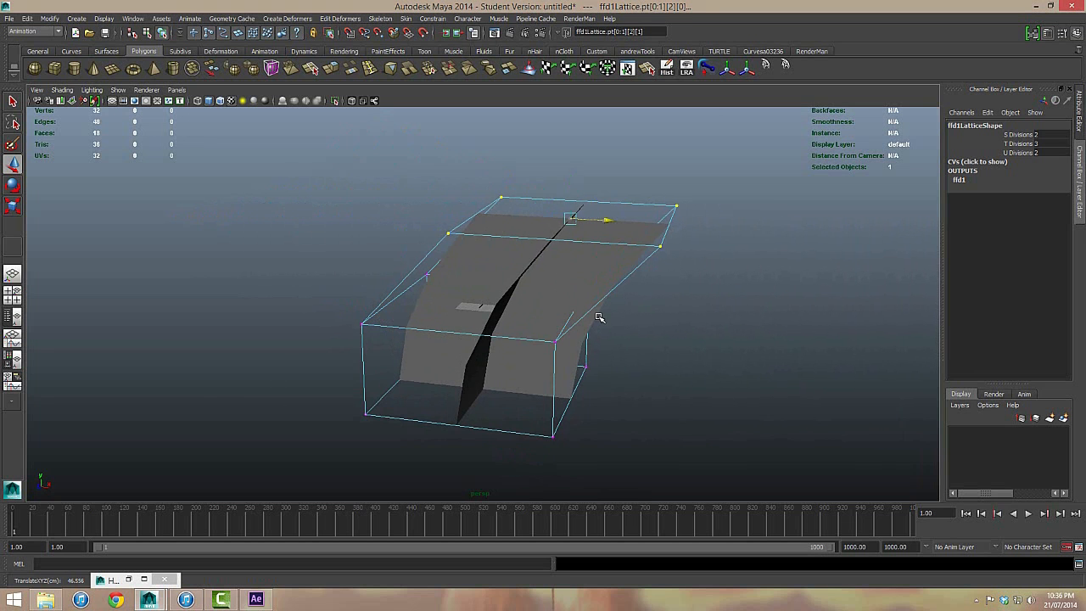
{"action": "key", "text": "ctrl+z"}
{"action": "key", "text": "ctrl+z"}
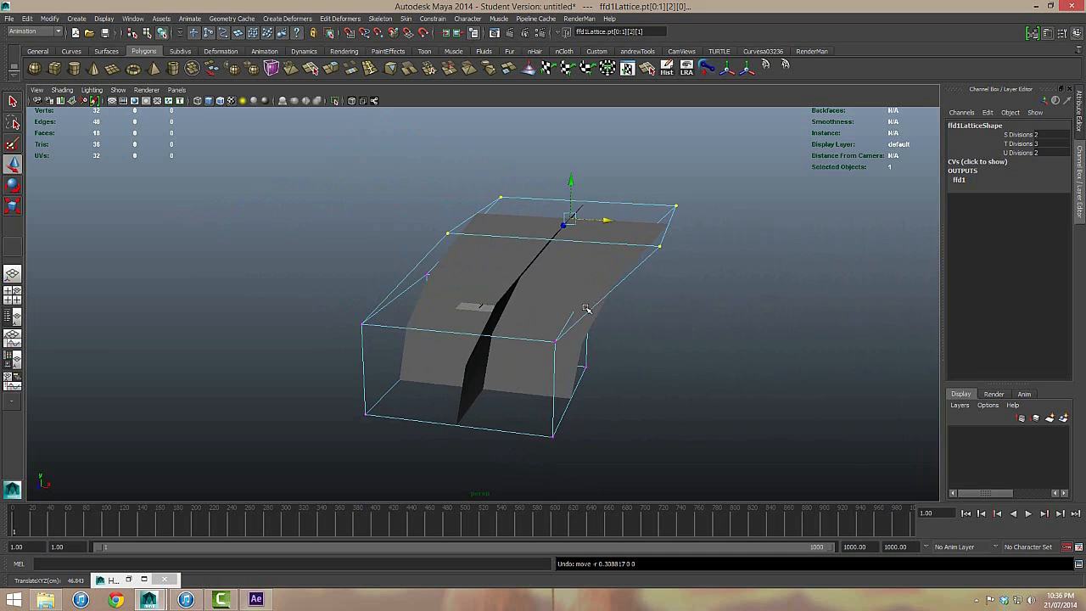
Step: Create a cluster deformer from the lattice's four selected top points
{"action": "left_click_drag", "start_coordinate": [618, 248], "coordinate": [585, 258], "text": "alt"}
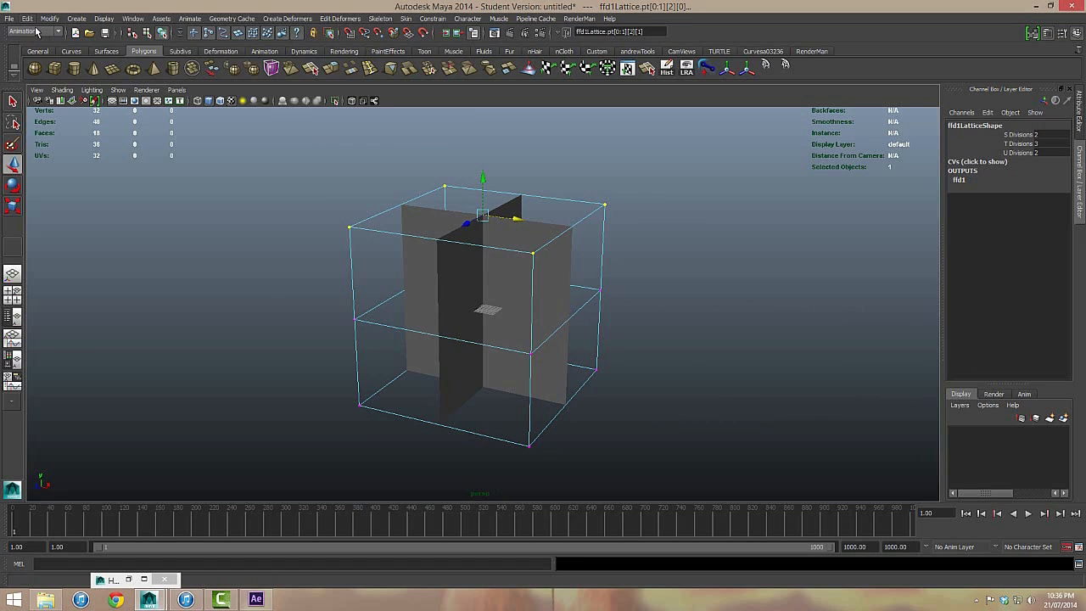
{"action": "left_click", "coordinate": [292, 20]}
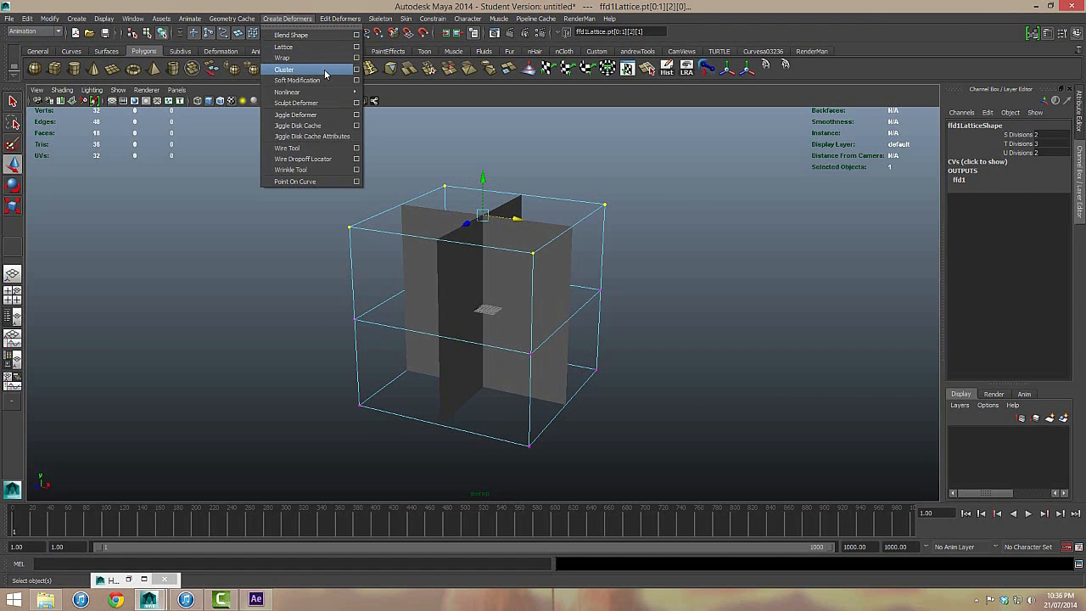
{"action": "left_click", "coordinate": [326, 69]}
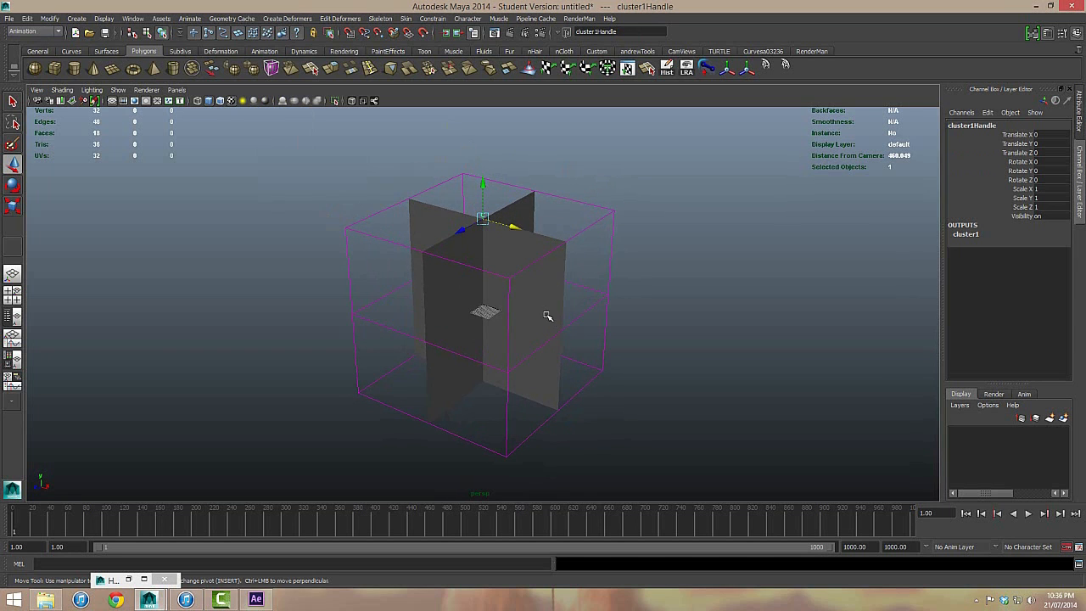
{"action": "left_click", "coordinate": [119, 90]}
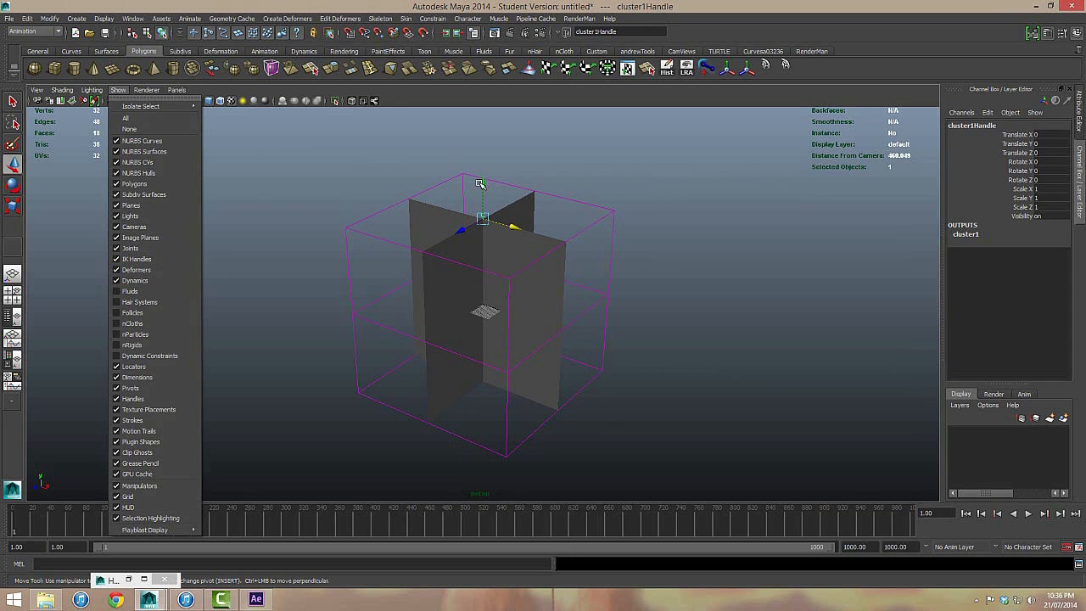
{"action": "left_click", "coordinate": [469, 93]}
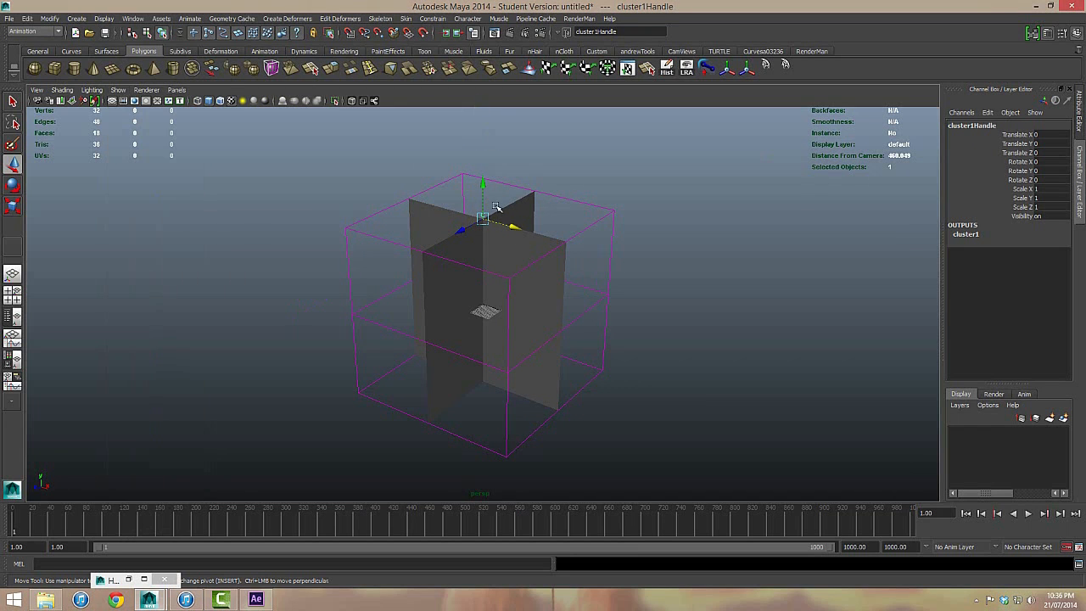
Step: Try moving the cluster handle in several directions to bend the planes, undoing each move
{"action": "left_click_drag", "start_coordinate": [514, 231], "coordinate": [572, 275]}
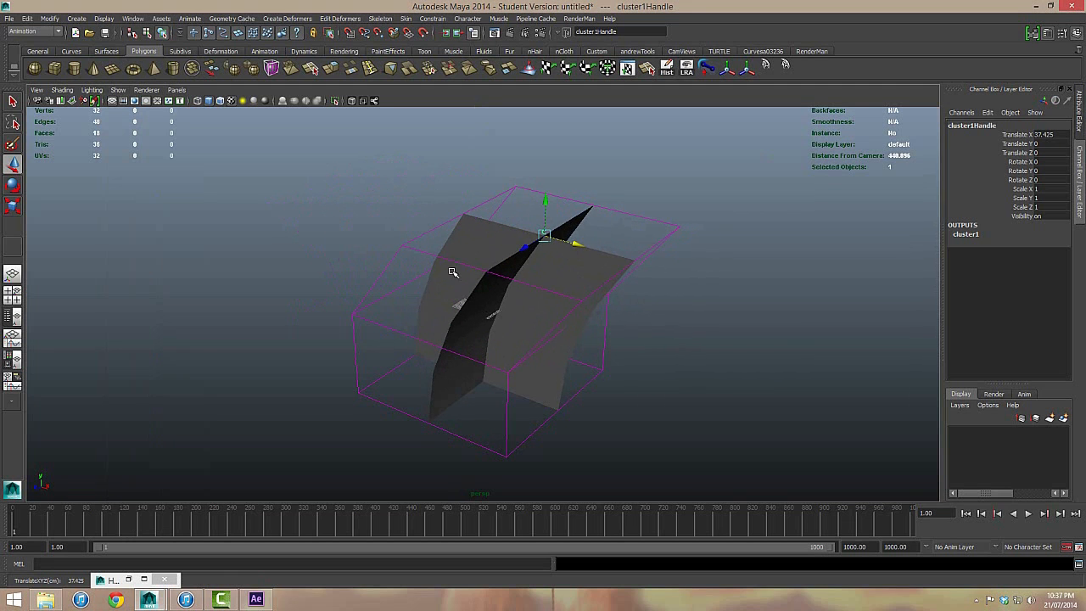
{"action": "left_click_drag", "start_coordinate": [575, 244], "coordinate": [454, 196]}
{"action": "key", "text": "ctrl+z"}
{"action": "key", "text": "ctrl+z"}
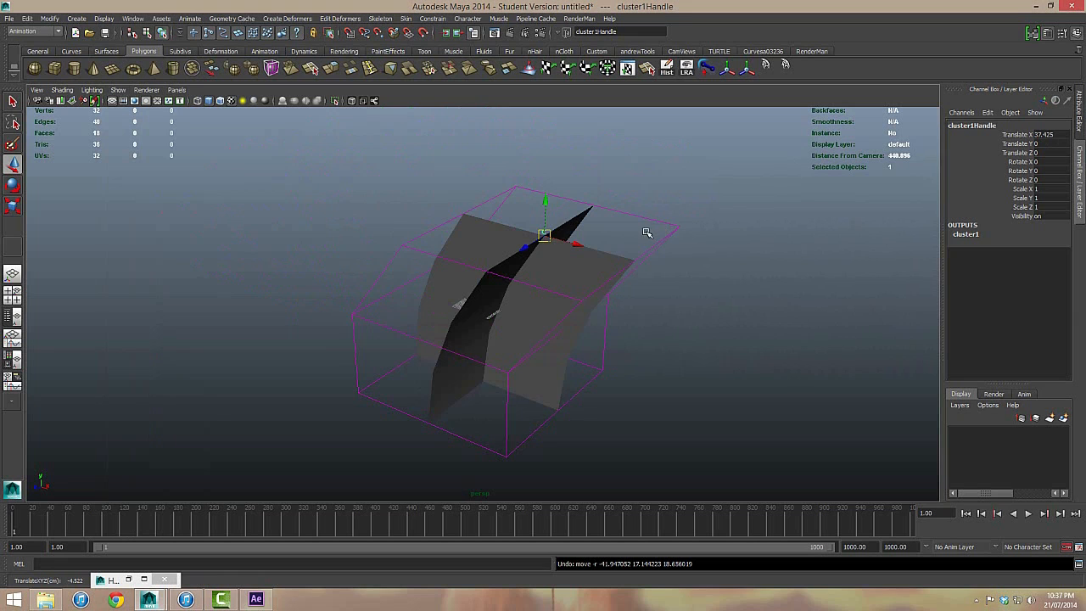
{"action": "key", "text": "ctrl+z"}
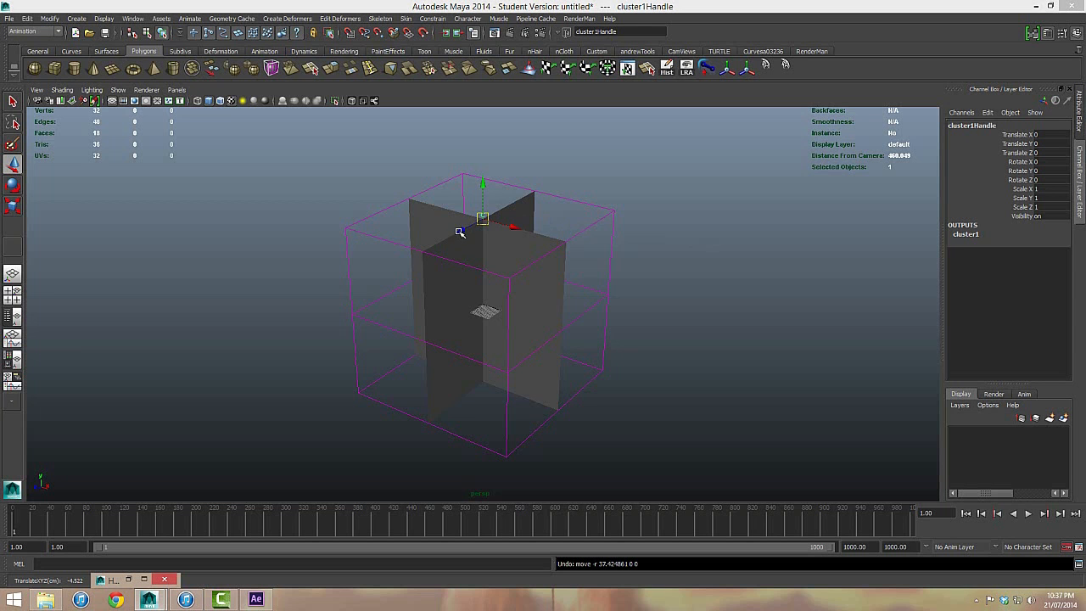
{"action": "left_click_drag", "start_coordinate": [460, 230], "coordinate": [536, 243]}
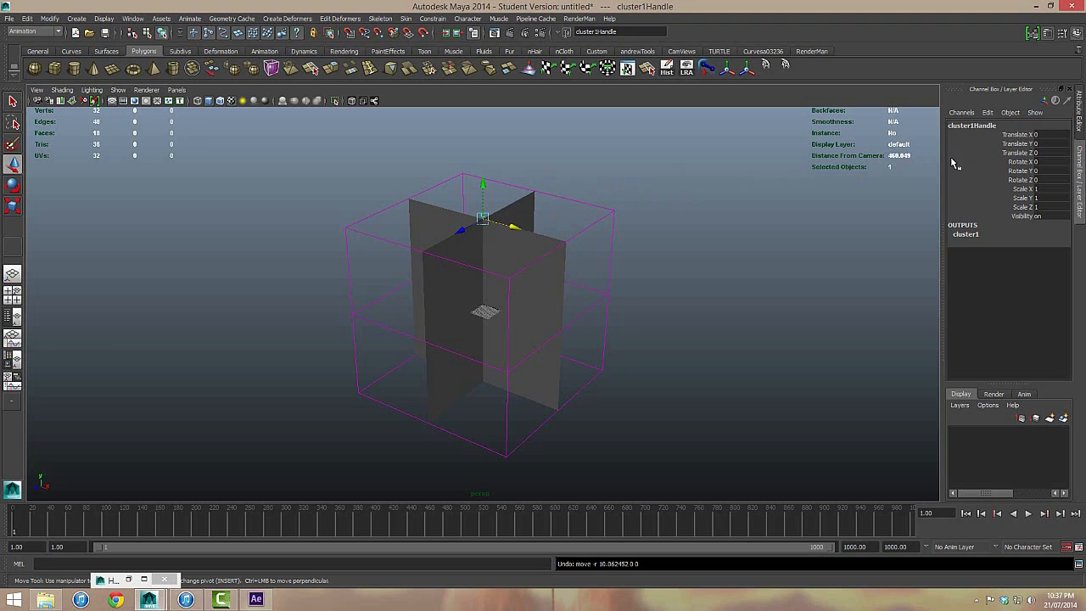
Step: Create an expression on the cluster handle's Translate X: cluster1Handle.translateX = noise(time)
{"action": "left_click", "coordinate": [1019, 135]}
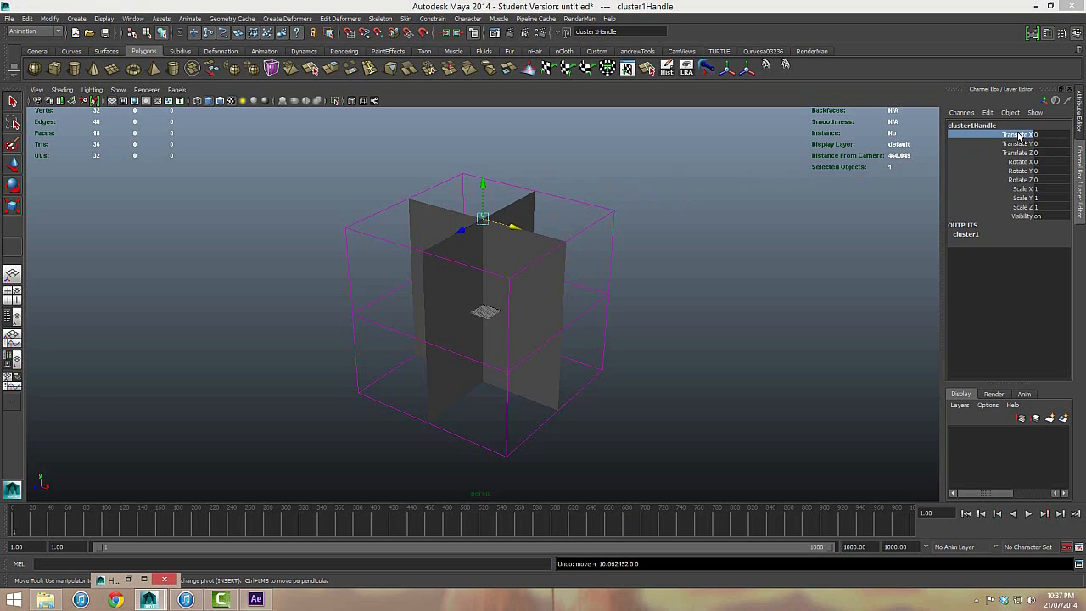
{"action": "right_click", "coordinate": [1020, 135]}
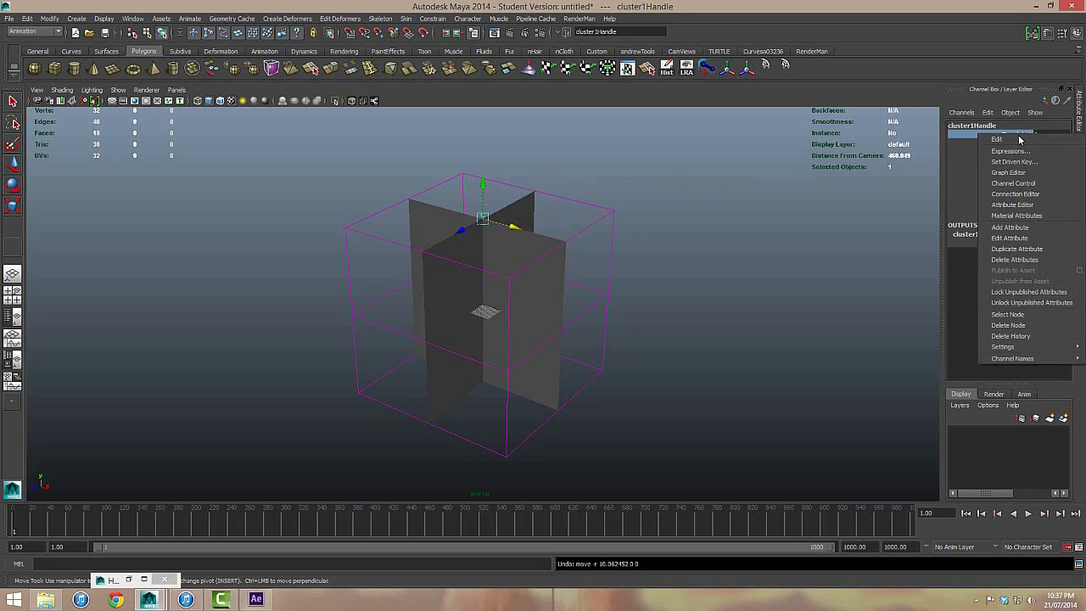
{"action": "left_click", "coordinate": [1008, 151]}
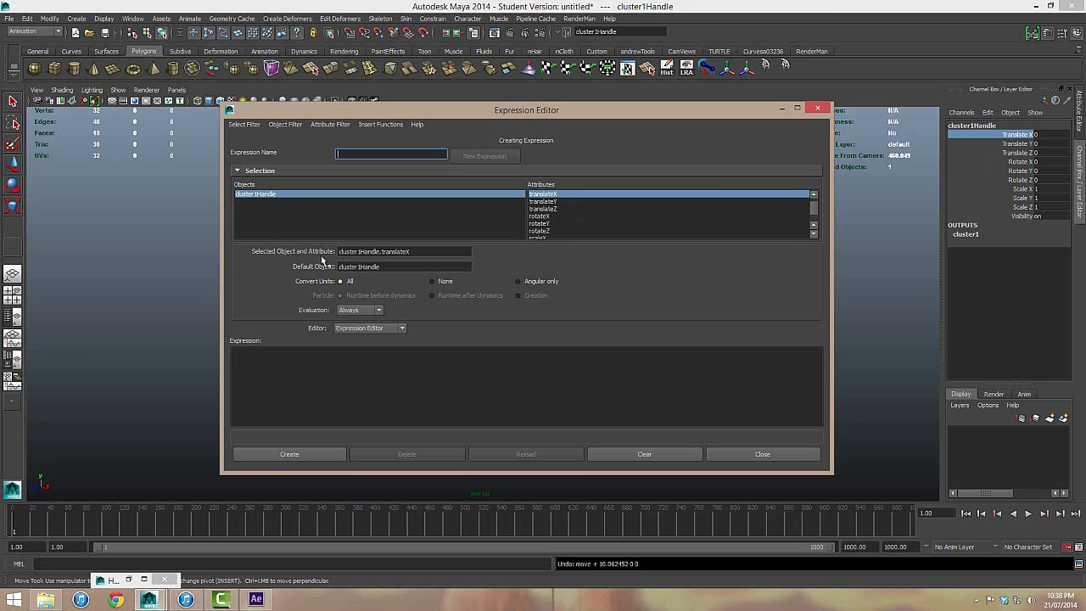
{"action": "left_click_drag", "start_coordinate": [430, 251], "coordinate": [339, 251]}
{"action": "key", "text": "ctrl+c"}
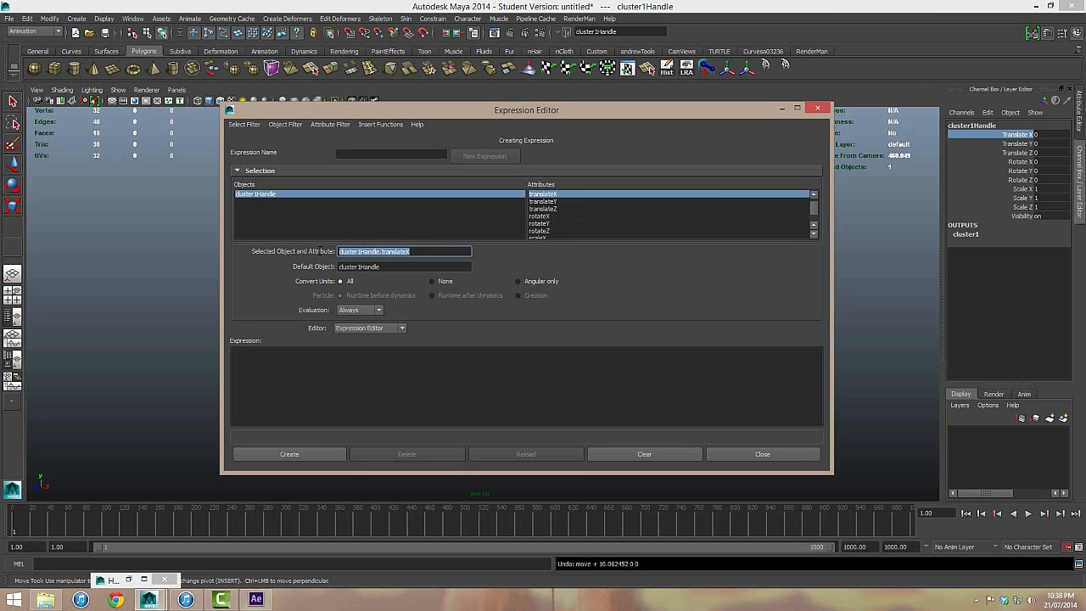
{"action": "left_click", "coordinate": [277, 363]}
{"action": "key", "text": "ctrl+v"}
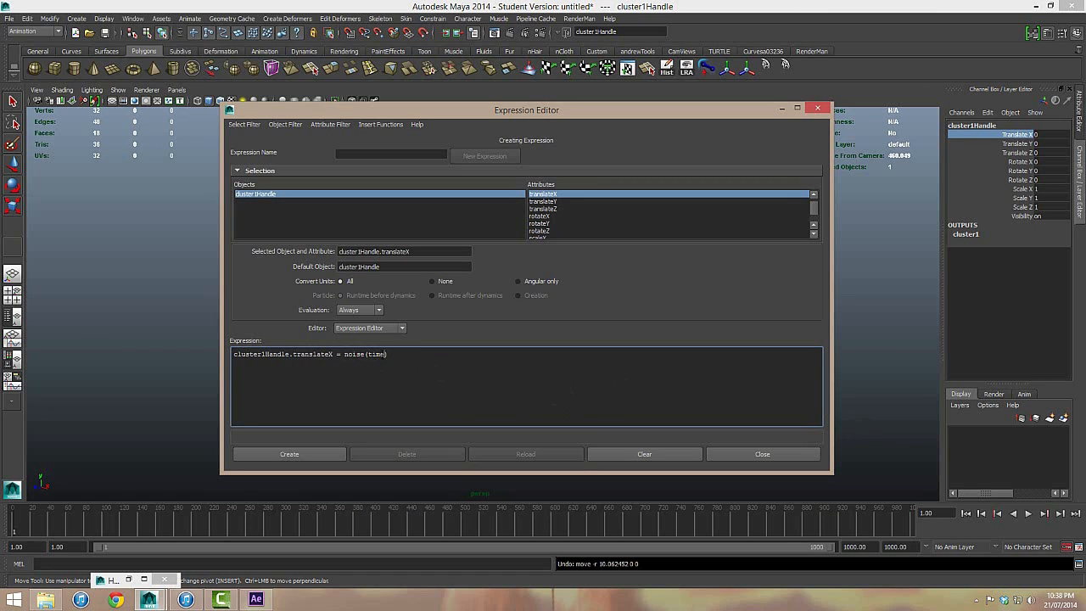
{"action": "left_click", "coordinate": [289, 455]}
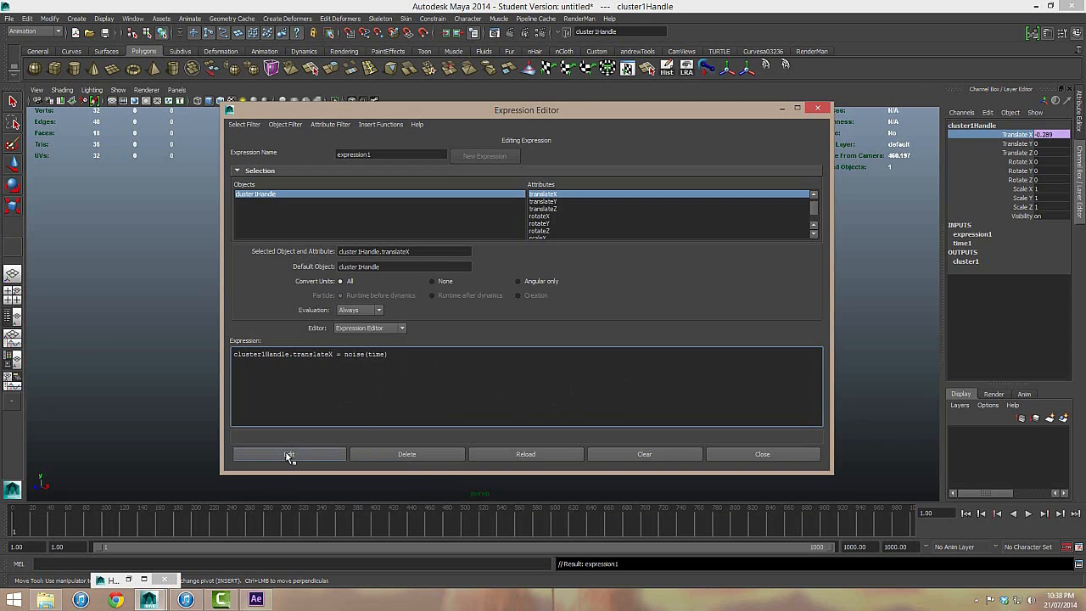
{"action": "left_click", "coordinate": [780, 109]}
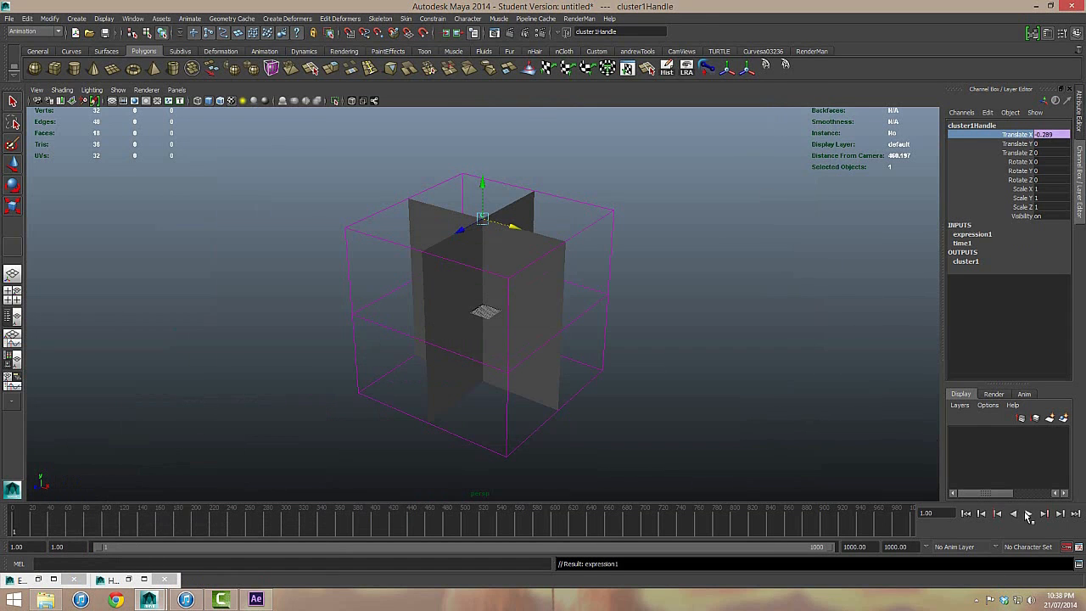
Step: Set the playback range to end at frame 100 and play the animation to check the noise movement
{"action": "double_click", "coordinate": [859, 547]}
{"action": "type", "text": "100"}
{"action": "key", "text": "Return"}
{"action": "left_click", "coordinate": [1028, 513]}
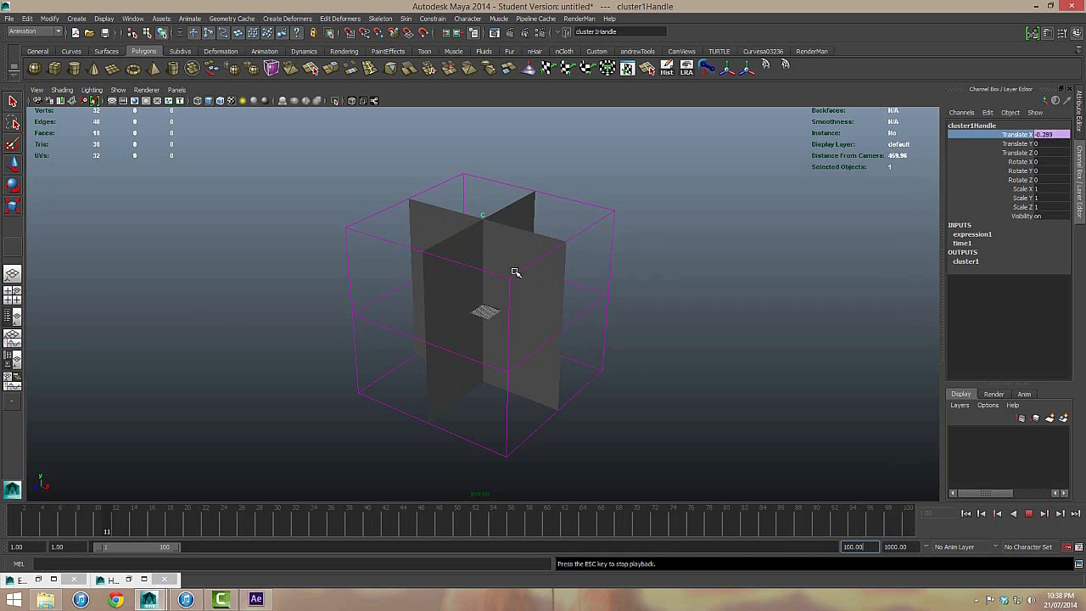
{"action": "left_click", "coordinate": [1029, 514]}
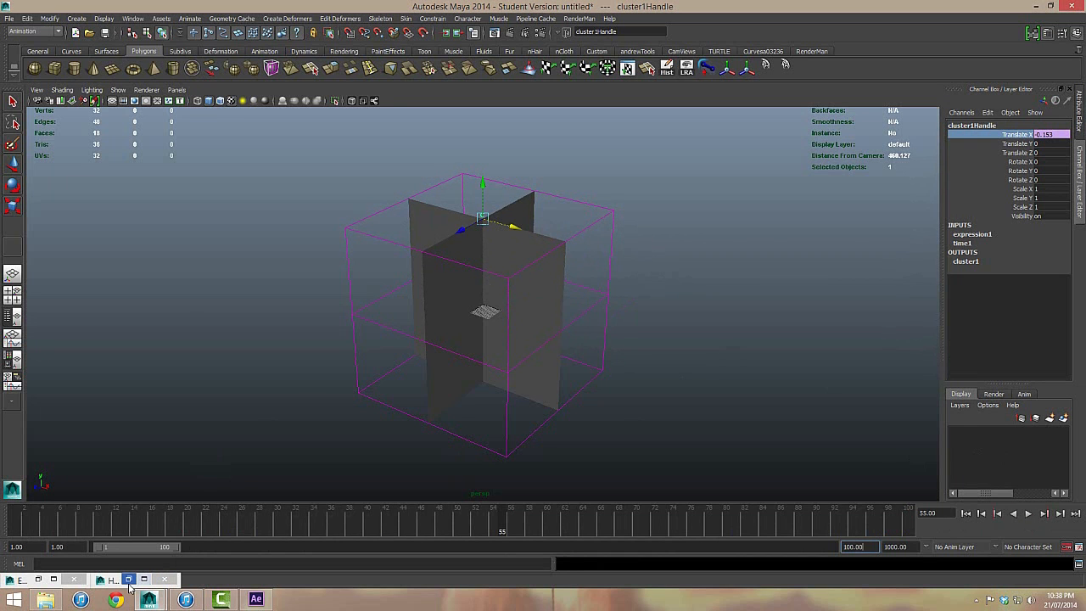
Step: Change the cluster expression to cluster1Handle.translateX = noise(time) * 10 and apply the edit
{"action": "left_click", "coordinate": [37, 580]}
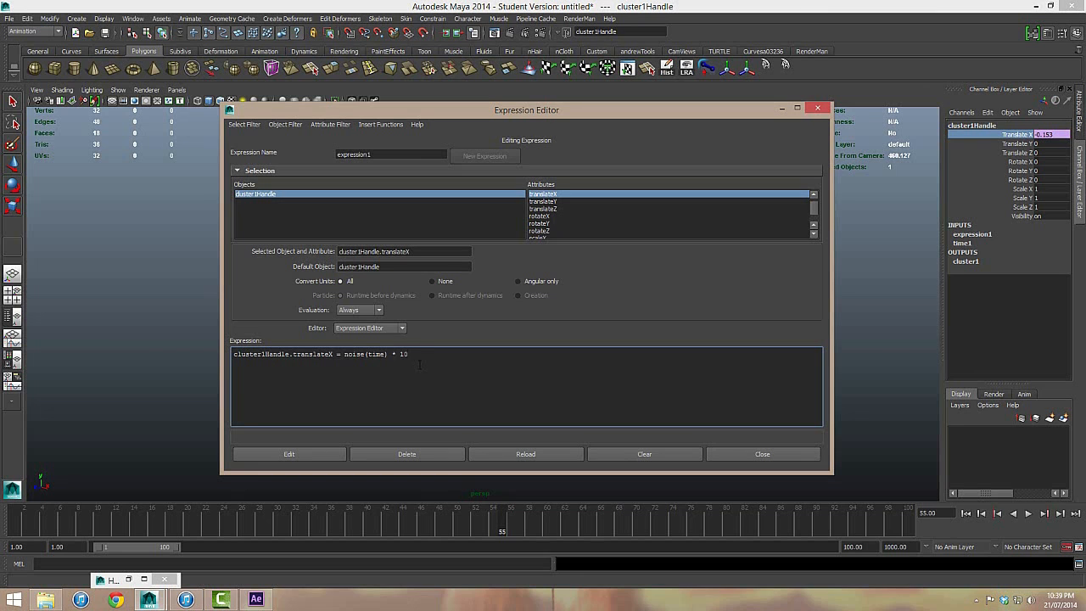
{"action": "left_click", "coordinate": [288, 454]}
{"action": "left_click", "coordinate": [783, 108]}
Step: Play the animation to check the amplified sway, stop it and rewind to the first frame
{"action": "left_click", "coordinate": [1028, 513]}
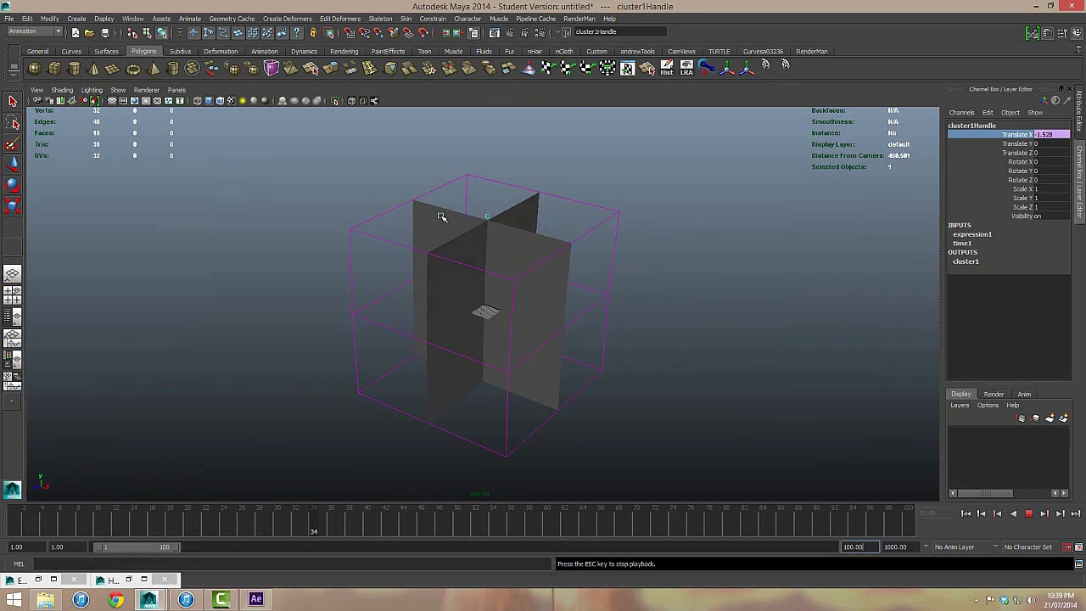
{"action": "left_click", "coordinate": [1030, 515]}
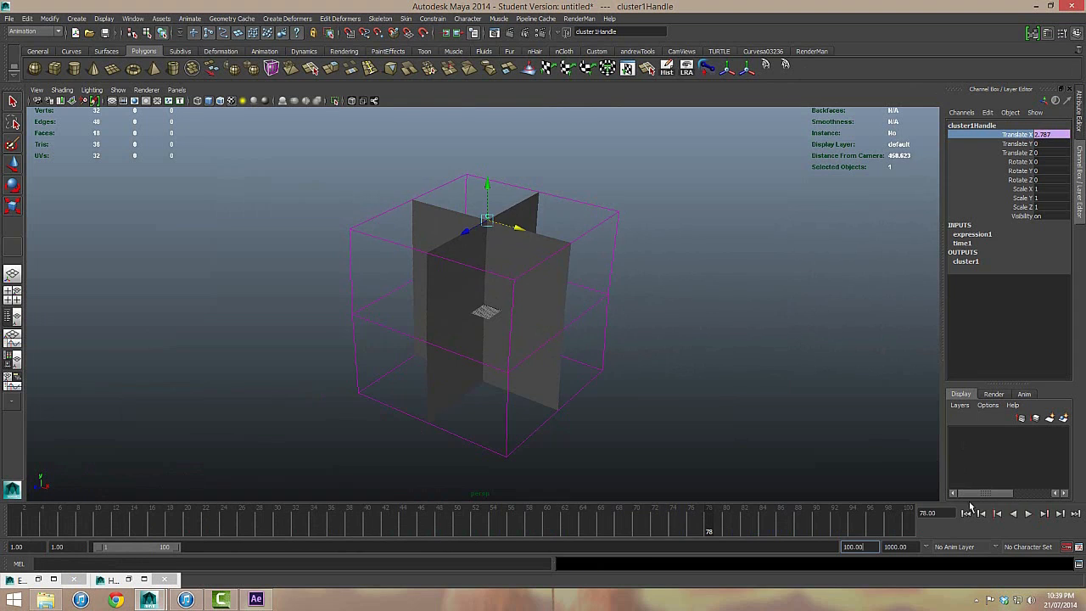
{"action": "left_click", "coordinate": [965, 513]}
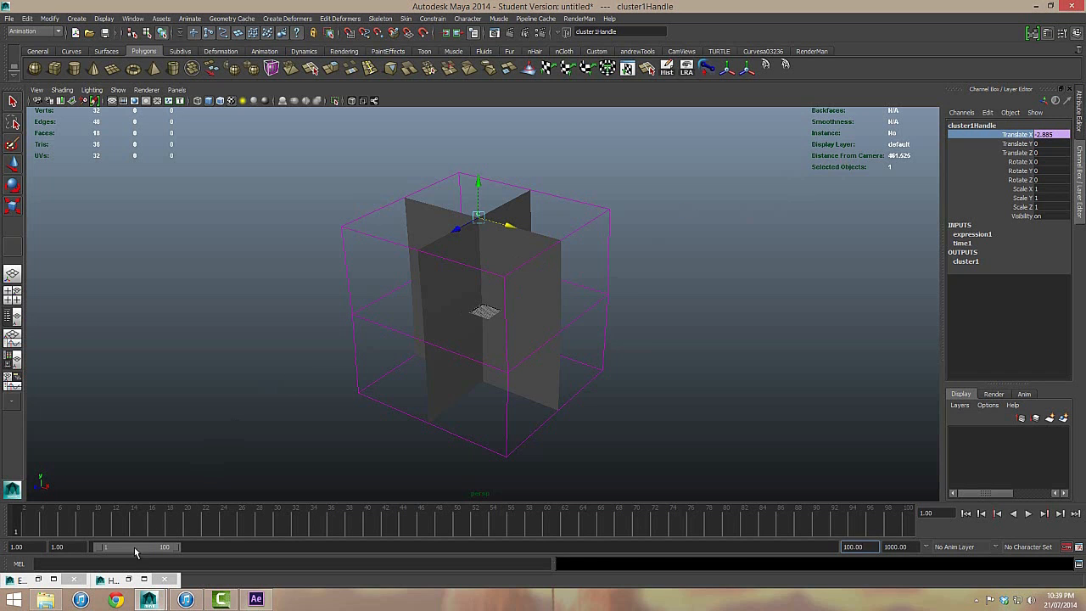
Step: Multiply the time inside the cluster expression's noise function by 3 and apply the edit
{"action": "left_click", "coordinate": [37, 579]}
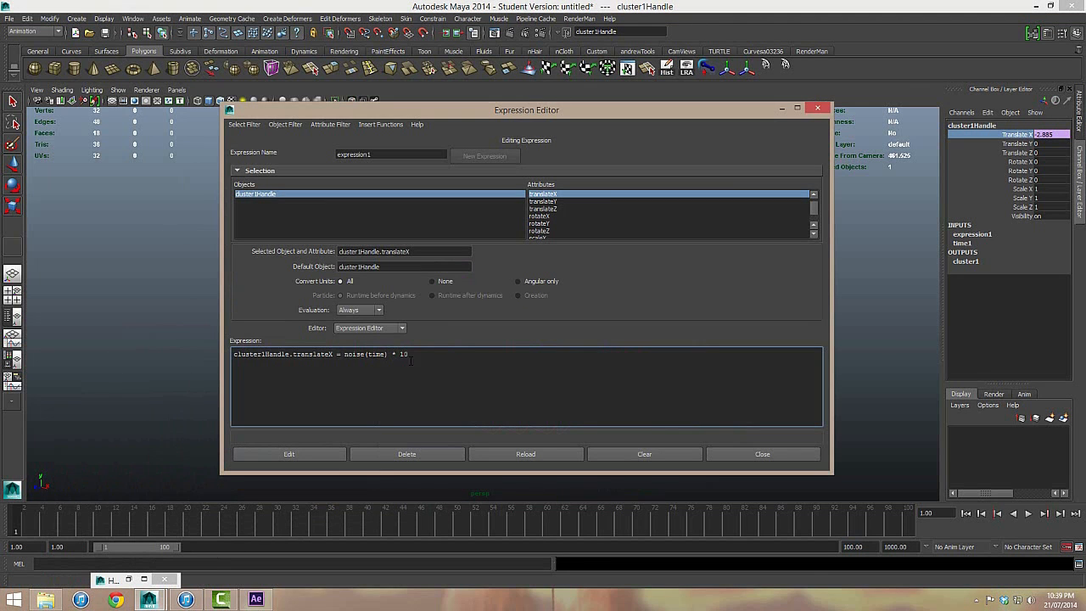
{"action": "type", "text": "* )"}
{"action": "type", "text": "3"}
{"action": "double_click", "coordinate": [346, 354]}
{"action": "left_click", "coordinate": [288, 454]}
{"action": "left_click", "coordinate": [782, 109]}
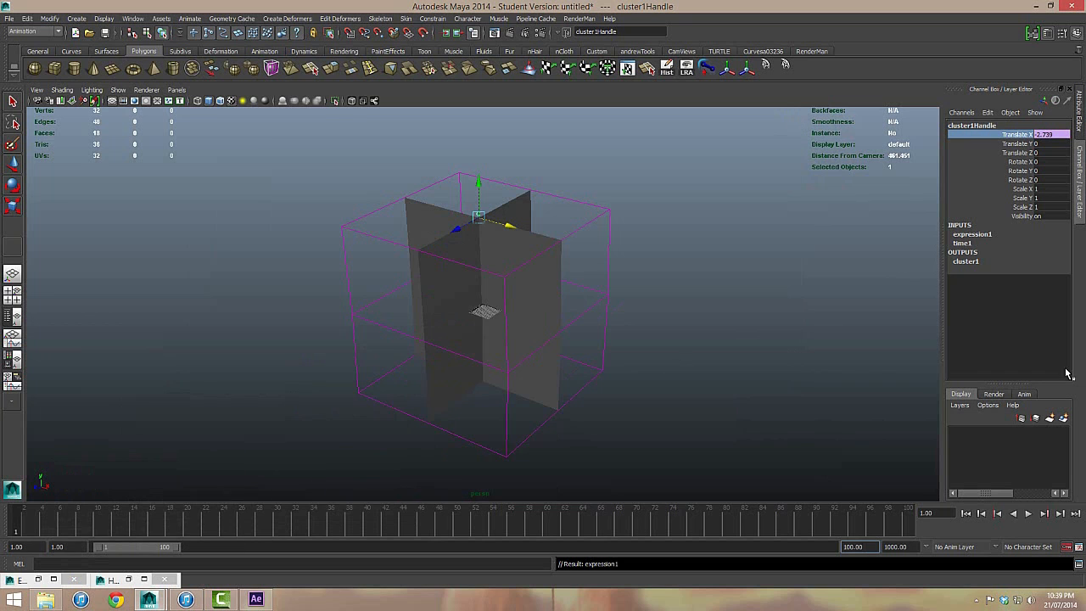
Step: Play back the animation to check the speed of the sway, and return to the start frame
{"action": "left_click", "coordinate": [1028, 513]}
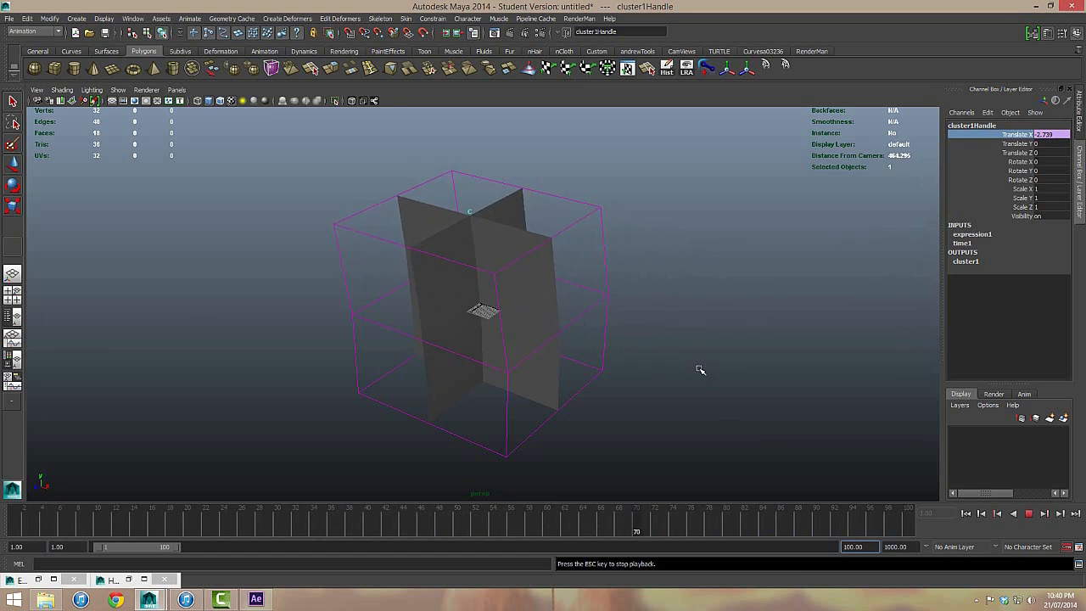
{"action": "left_click", "coordinate": [1031, 515]}
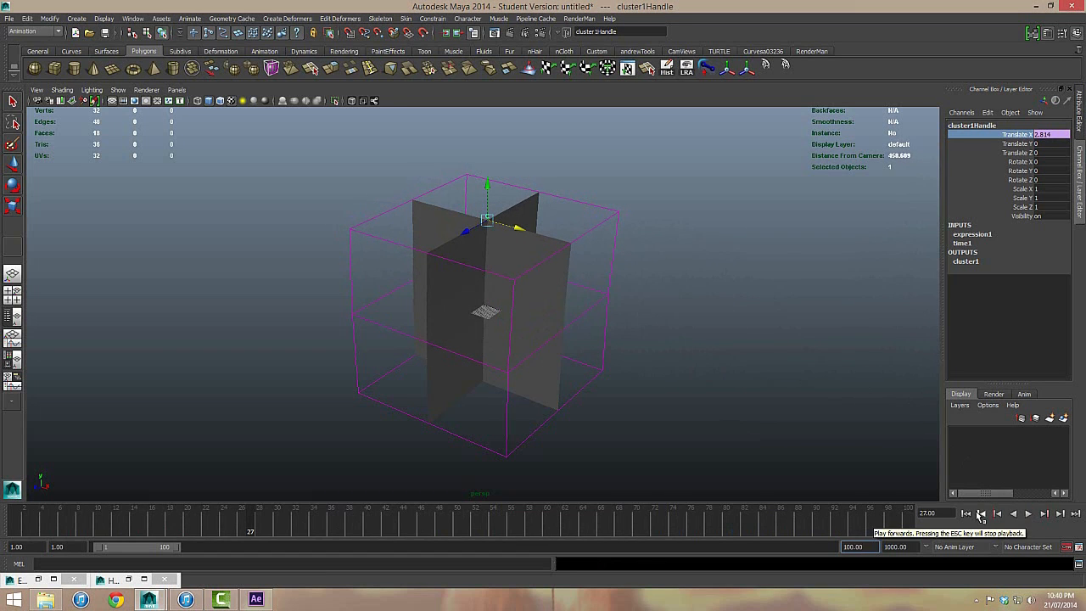
{"action": "left_click", "coordinate": [971, 512]}
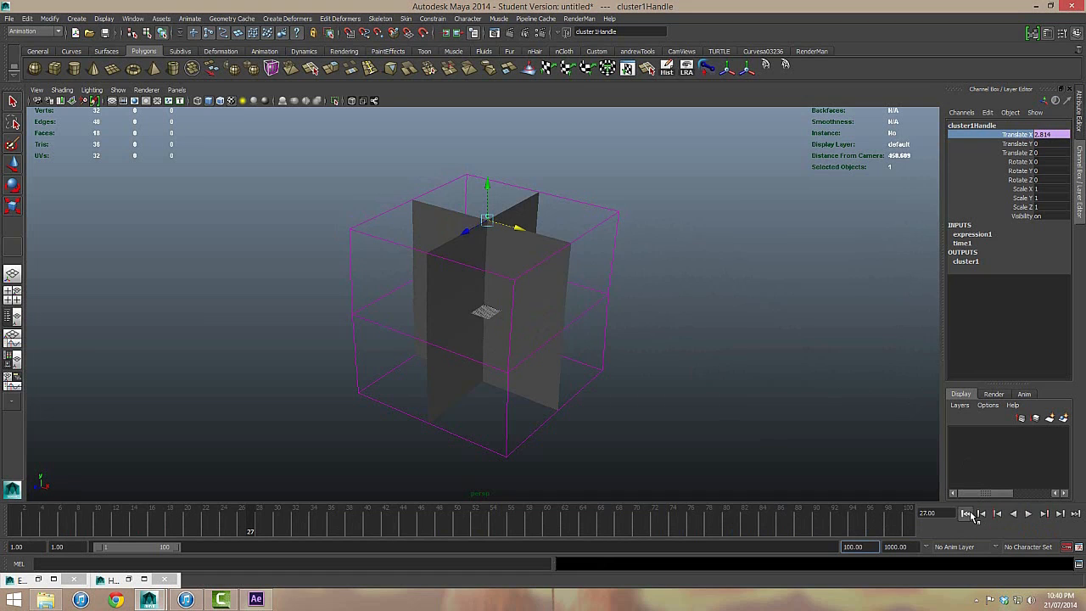
Step: Group the crossed-plane mesh, the lattice and the cluster handle together
{"action": "left_click", "coordinate": [723, 395]}
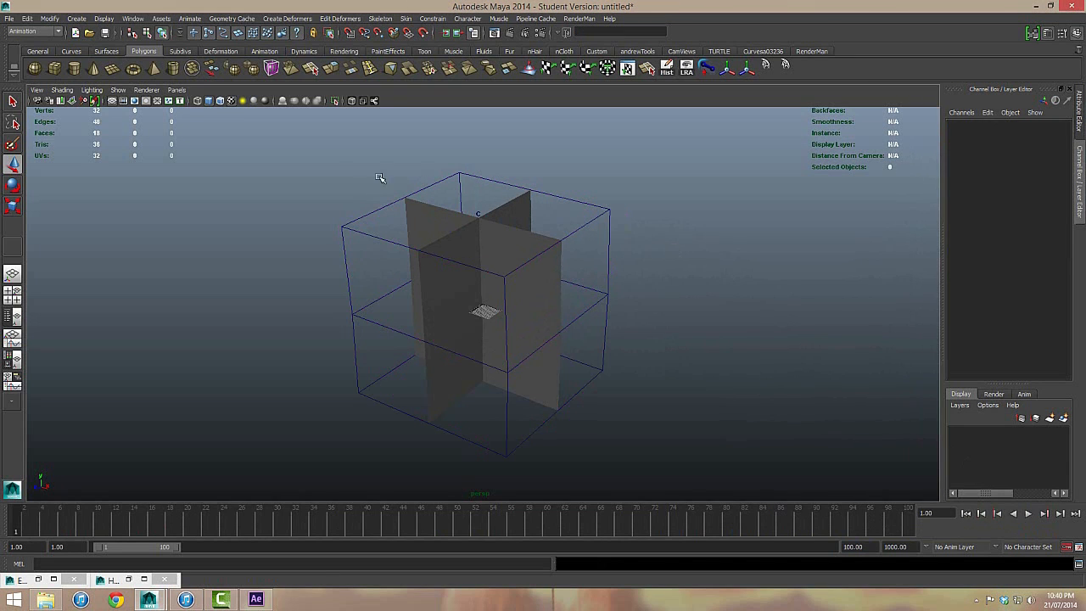
{"action": "left_click_drag", "start_coordinate": [267, 143], "coordinate": [699, 479]}
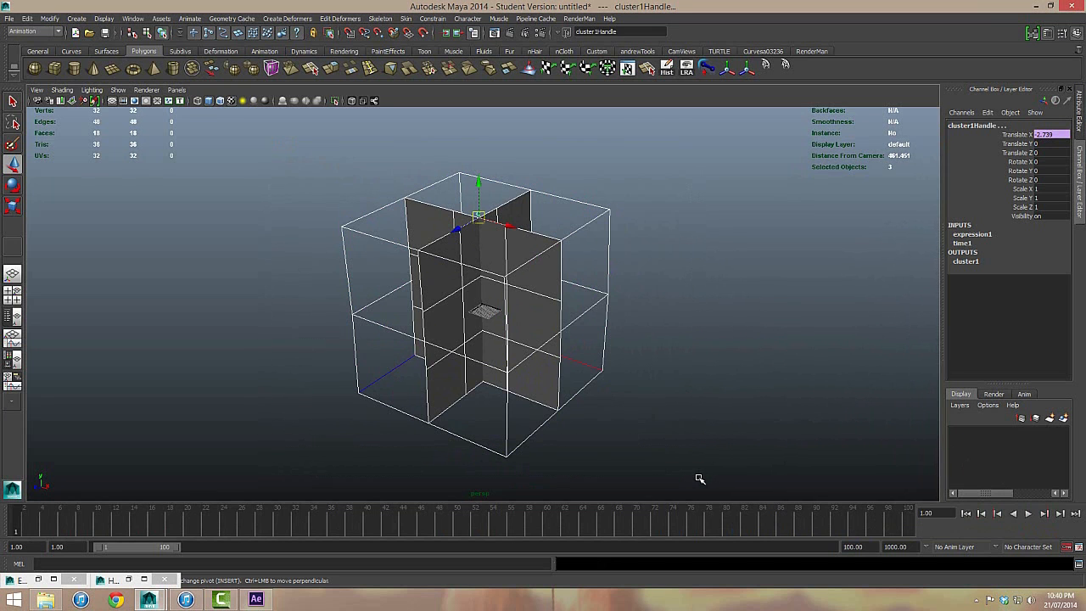
{"action": "left_click", "coordinate": [27, 18]}
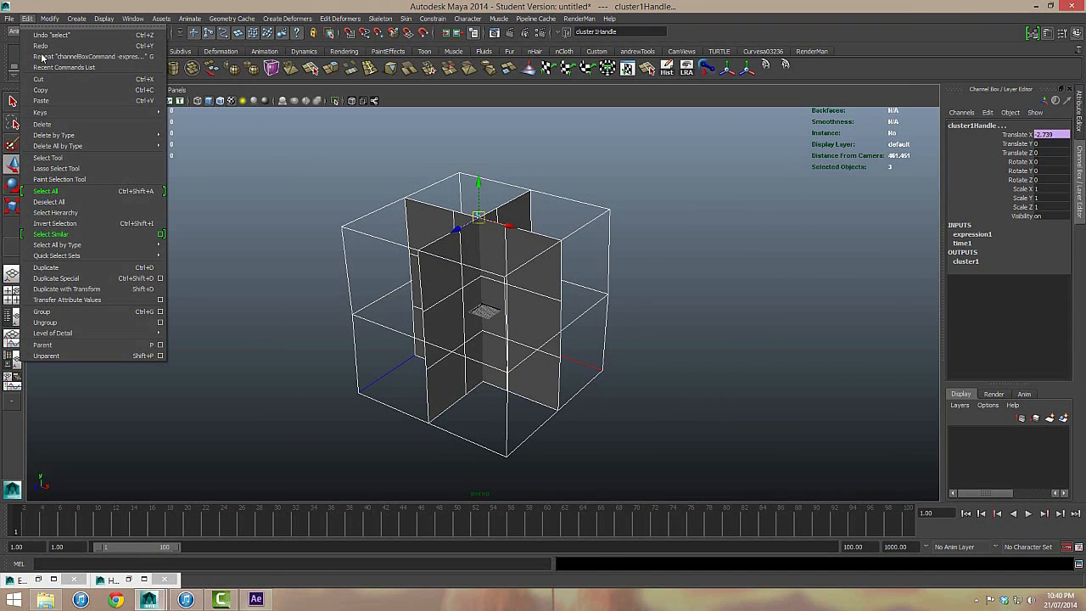
{"action": "left_click", "coordinate": [81, 313]}
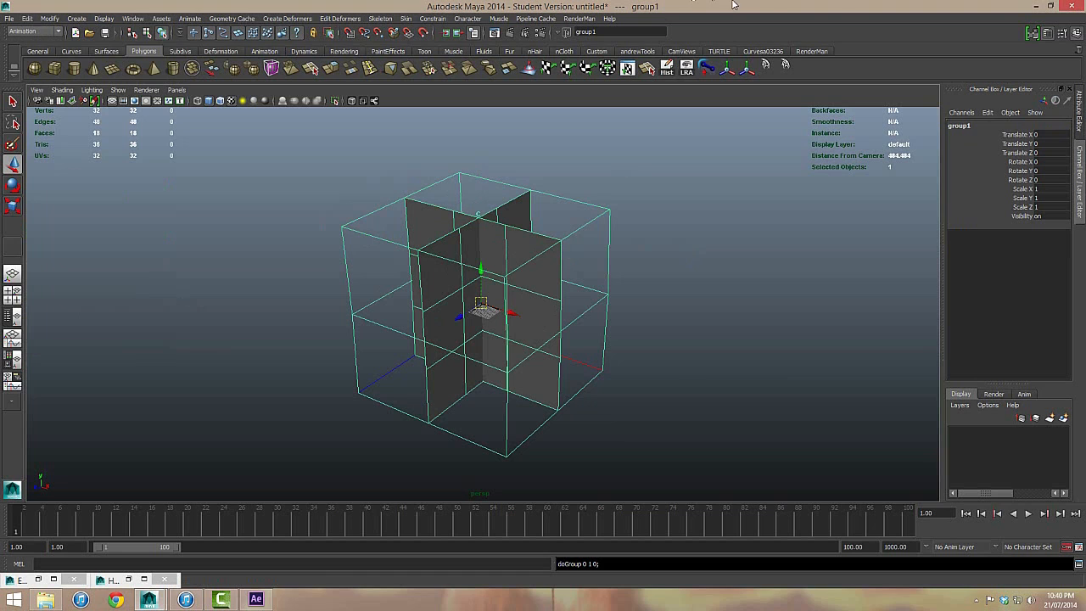
Step: Rename the new group as GrassSimulationGroup
{"action": "double_click", "coordinate": [974, 126]}
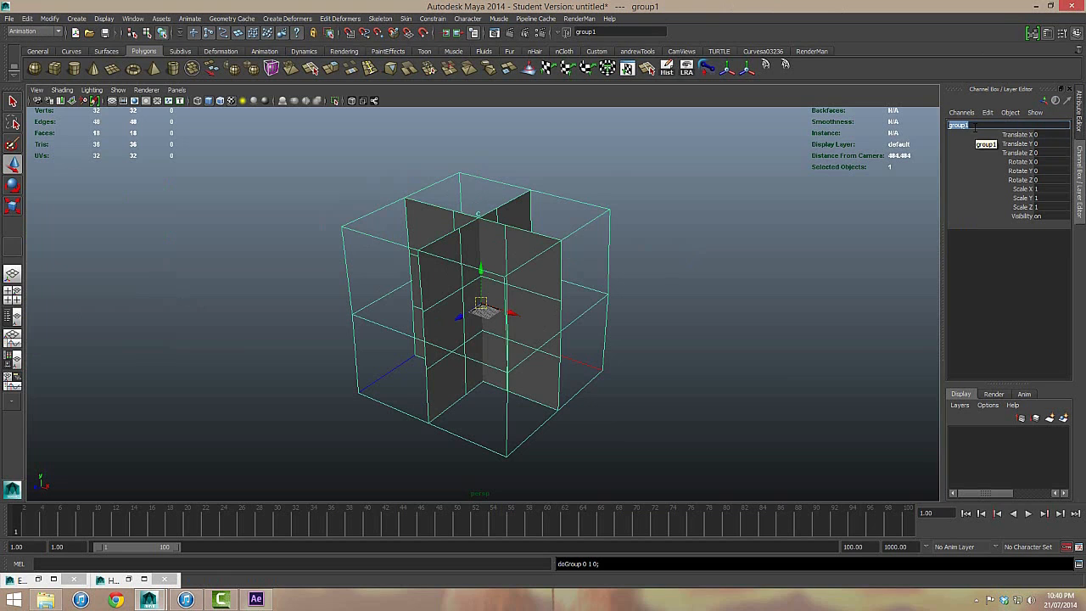
{"action": "type", "text": "GrassSimulationGroup"}
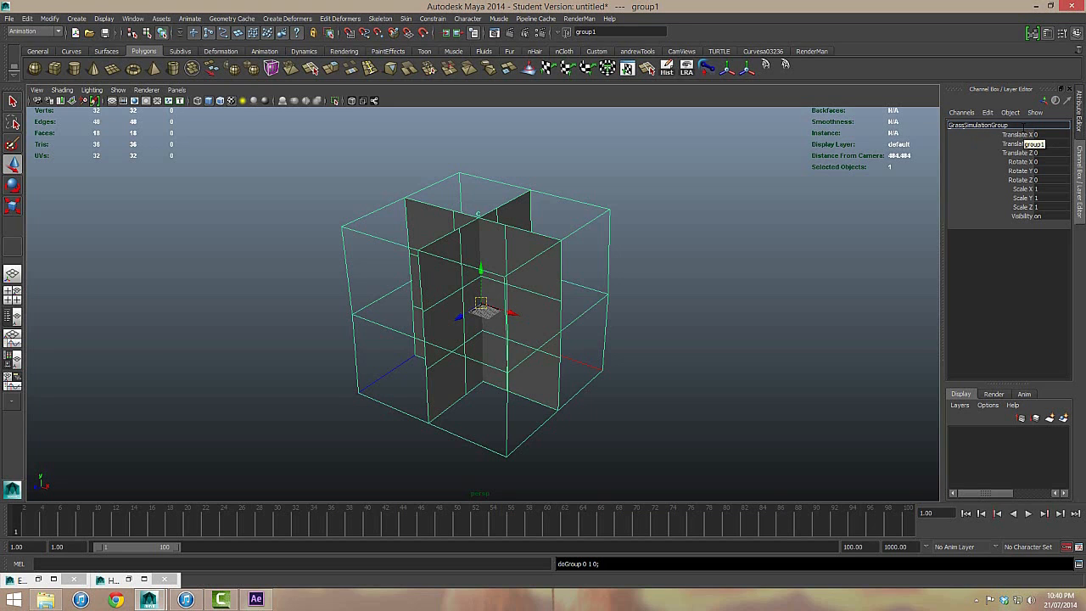
{"action": "left_click_drag", "start_coordinate": [1015, 125], "coordinate": [944, 131]}
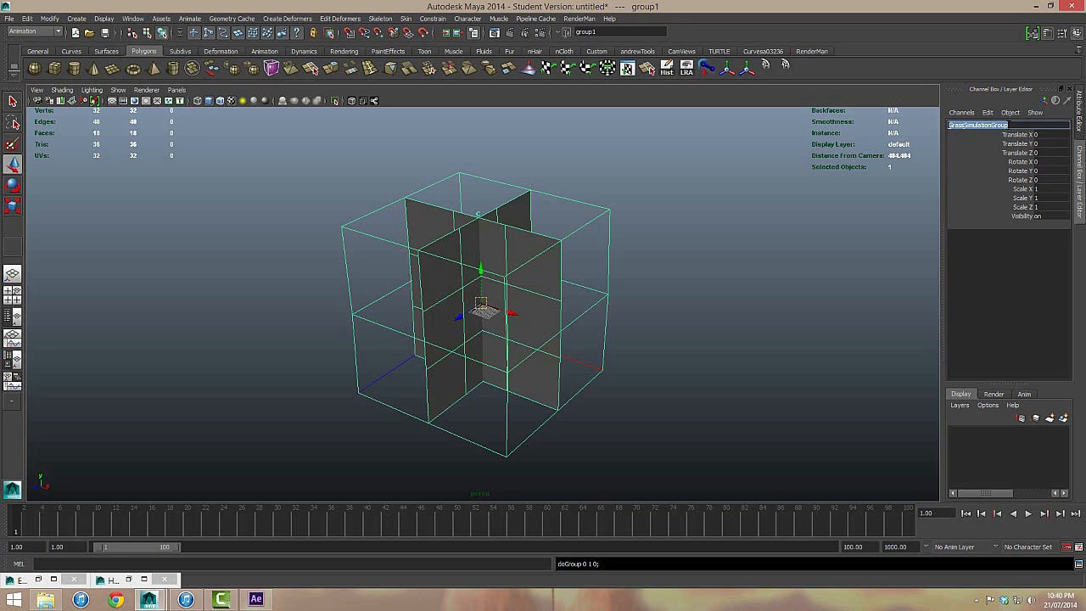
{"action": "left_click", "coordinate": [1014, 126]}
{"action": "key", "text": "Return"}
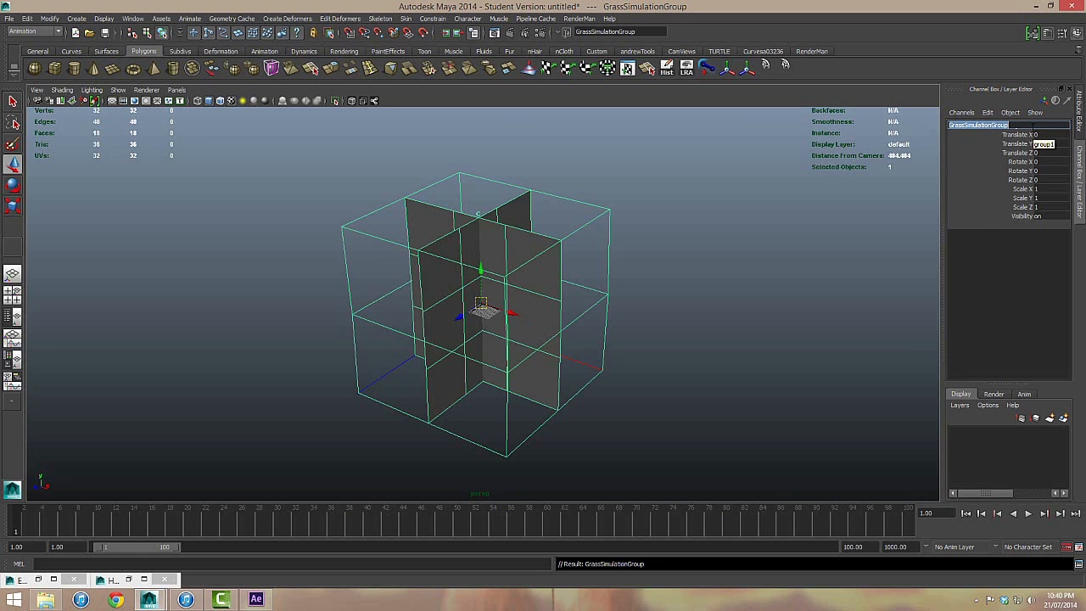
Step: Lock and hide all translate, rotate and scale channels of GrassSimulationGroup, leaving out Visibility
{"action": "left_click", "coordinate": [1019, 135]}
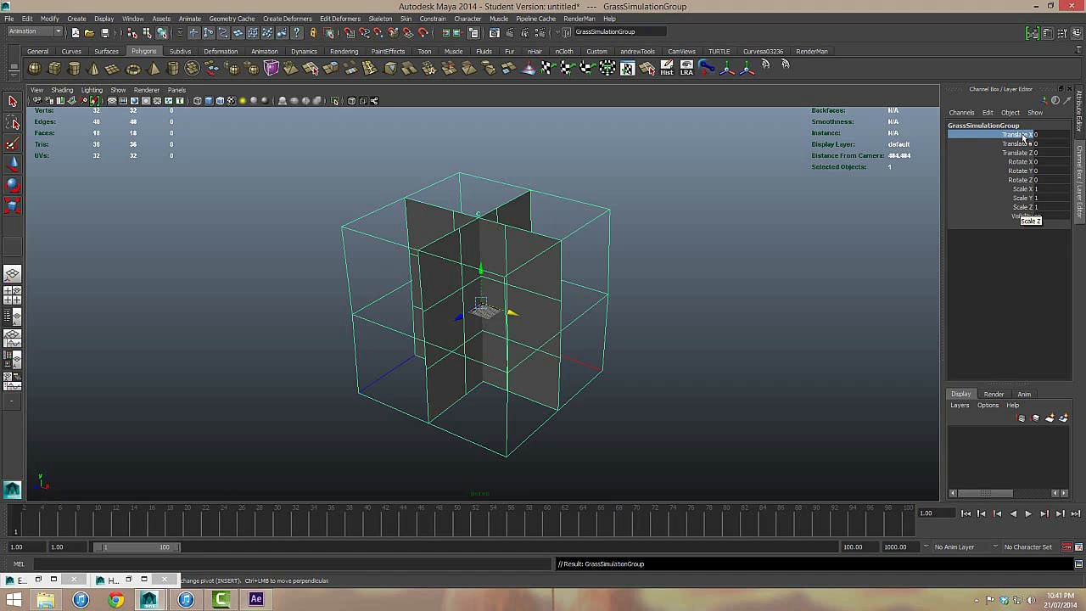
{"action": "left_click", "coordinate": [1025, 208], "text": "shift"}
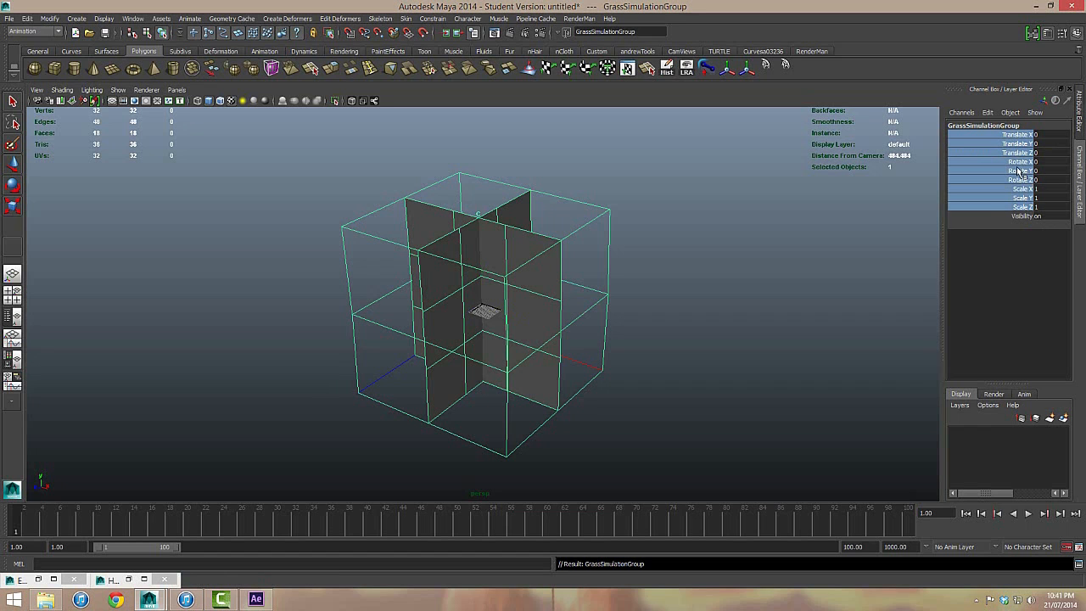
{"action": "right_click", "coordinate": [1018, 172]}
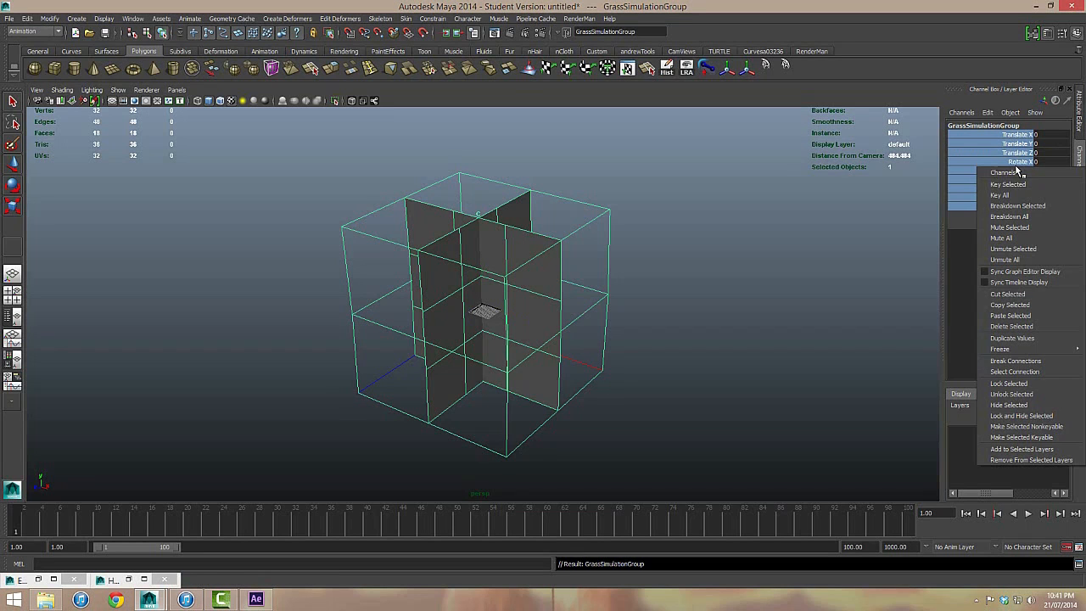
{"action": "left_click", "coordinate": [1019, 416]}
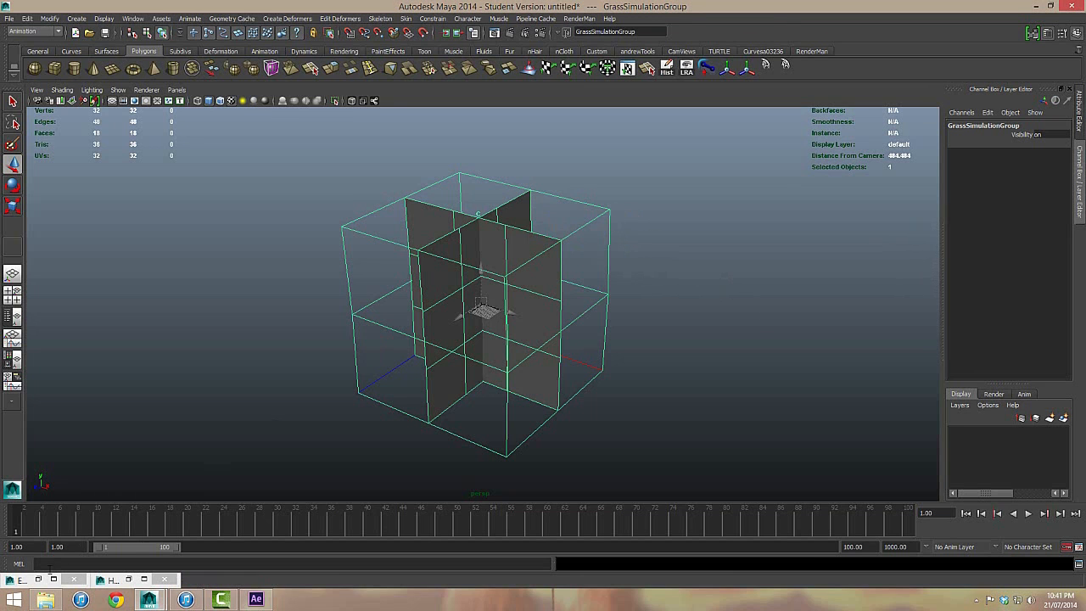
Step: Examine the time and amplitude multipliers in the cluster handle's Translate X expression, and close the Expression Editor
{"action": "left_click", "coordinate": [39, 580]}
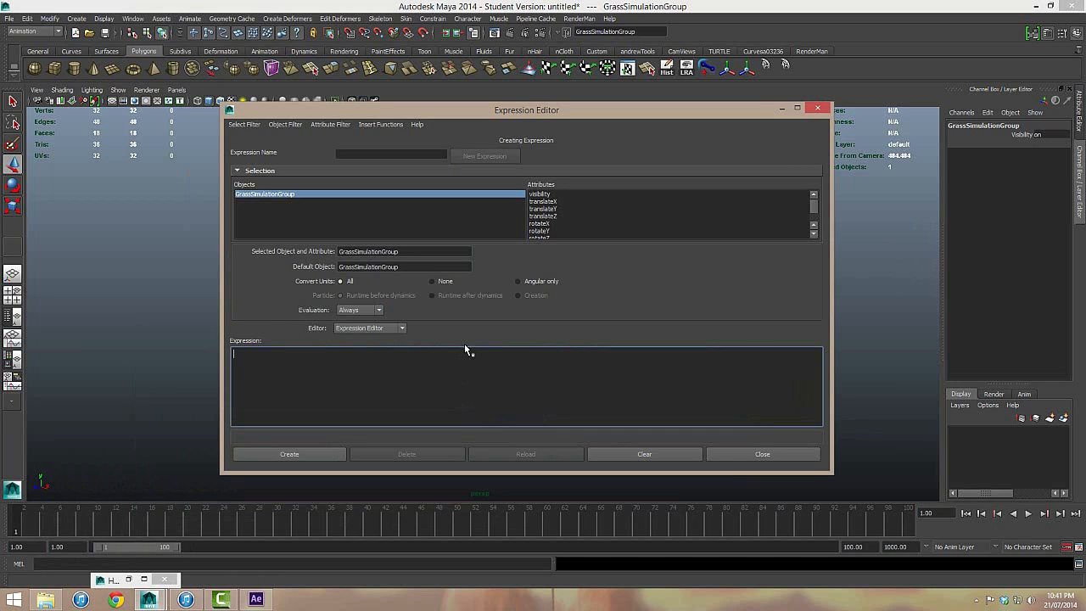
{"action": "left_click", "coordinate": [783, 107]}
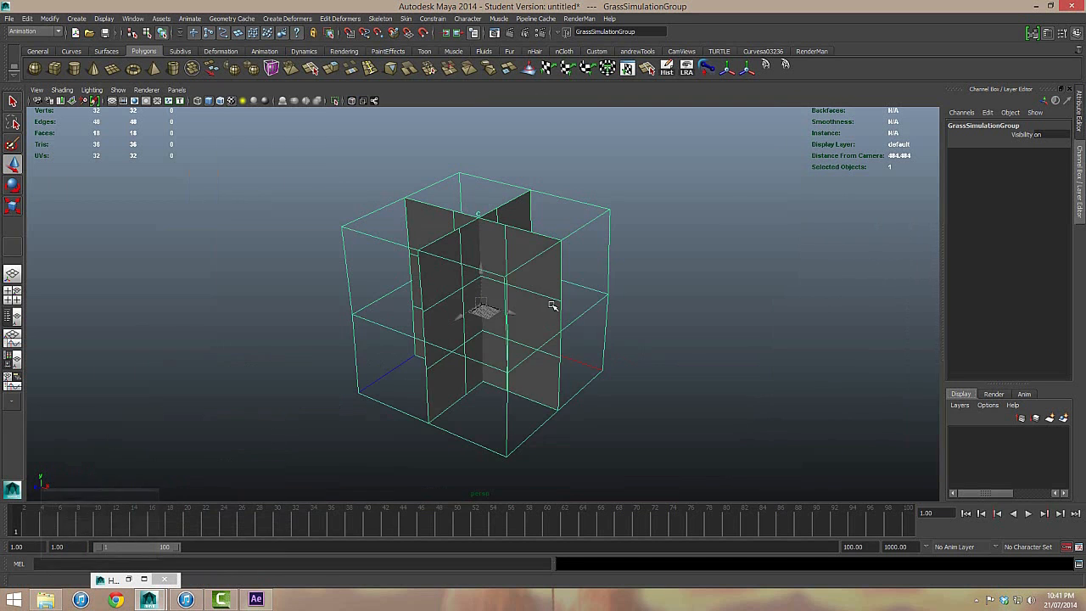
{"action": "left_click", "coordinate": [693, 243]}
{"action": "left_click", "coordinate": [478, 214]}
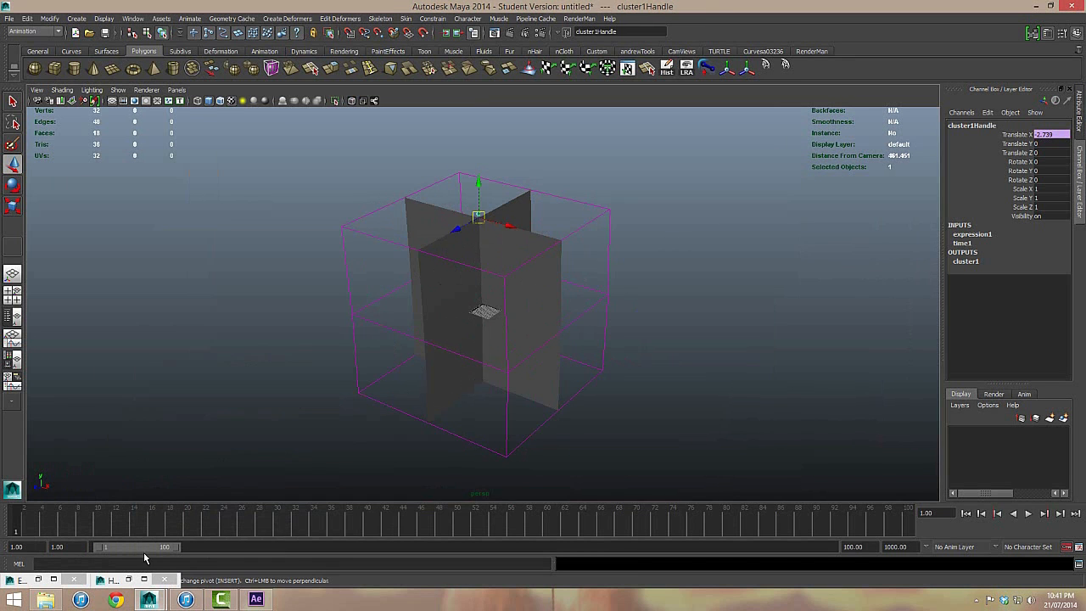
{"action": "left_click", "coordinate": [39, 579]}
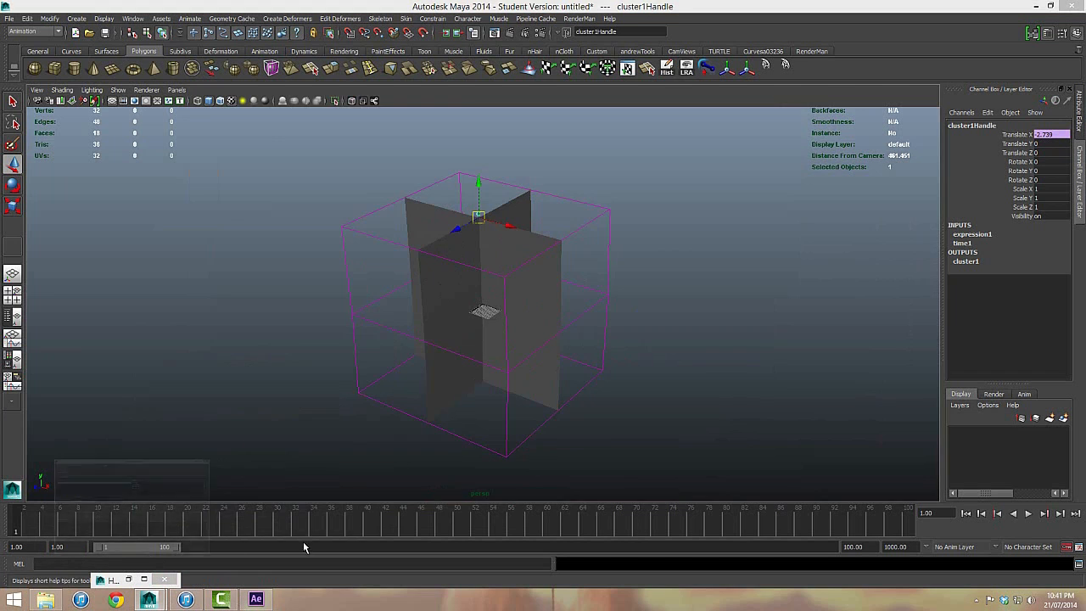
{"action": "left_click", "coordinate": [540, 202]}
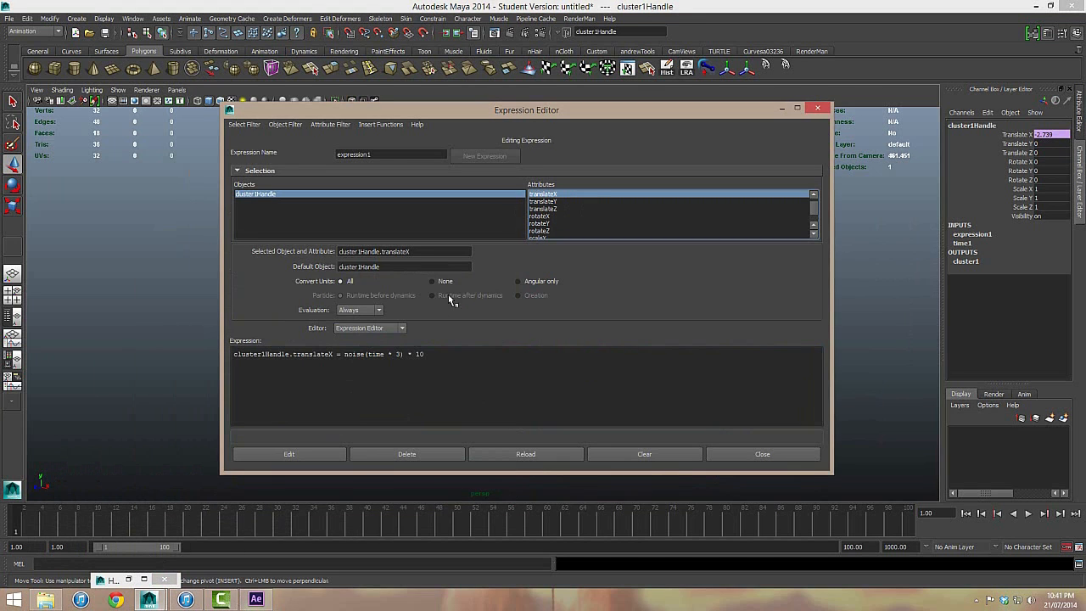
{"action": "left_click", "coordinate": [396, 357]}
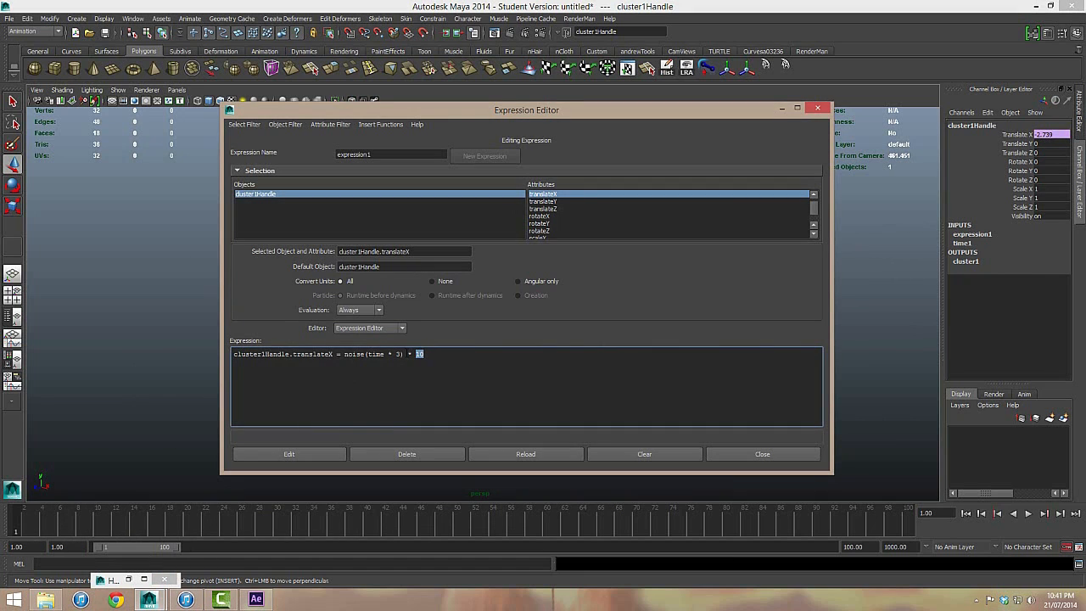
{"action": "double_click", "coordinate": [397, 354]}
{"action": "double_click", "coordinate": [419, 354]}
{"action": "left_click", "coordinate": [816, 108]}
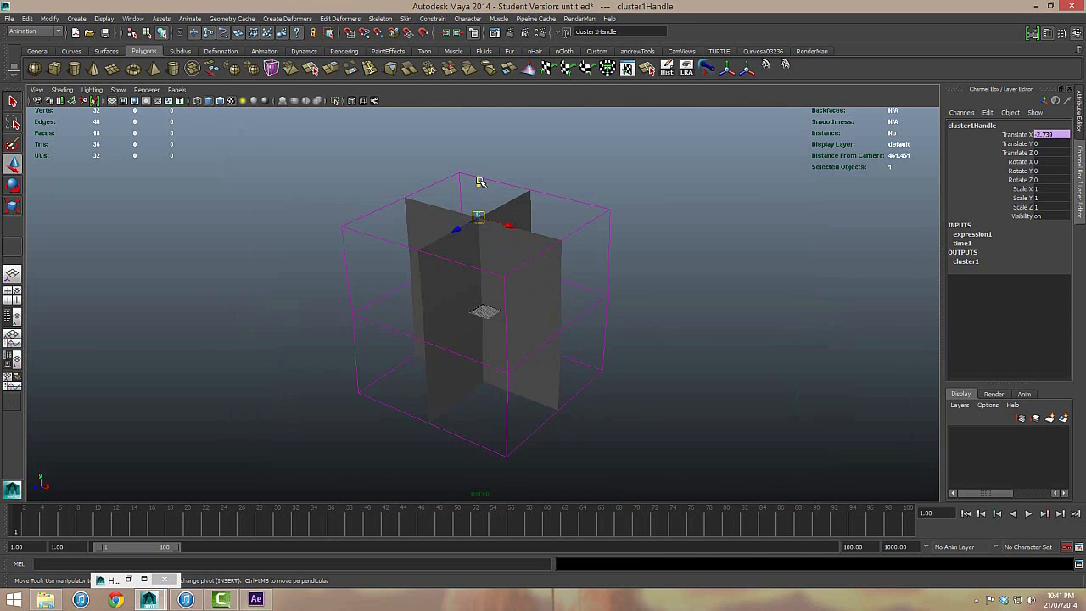
Step: Add a keyable float attribute named Frequency with a default of 3 to GrassSimulationGroup
{"action": "key", "text": "Up"}
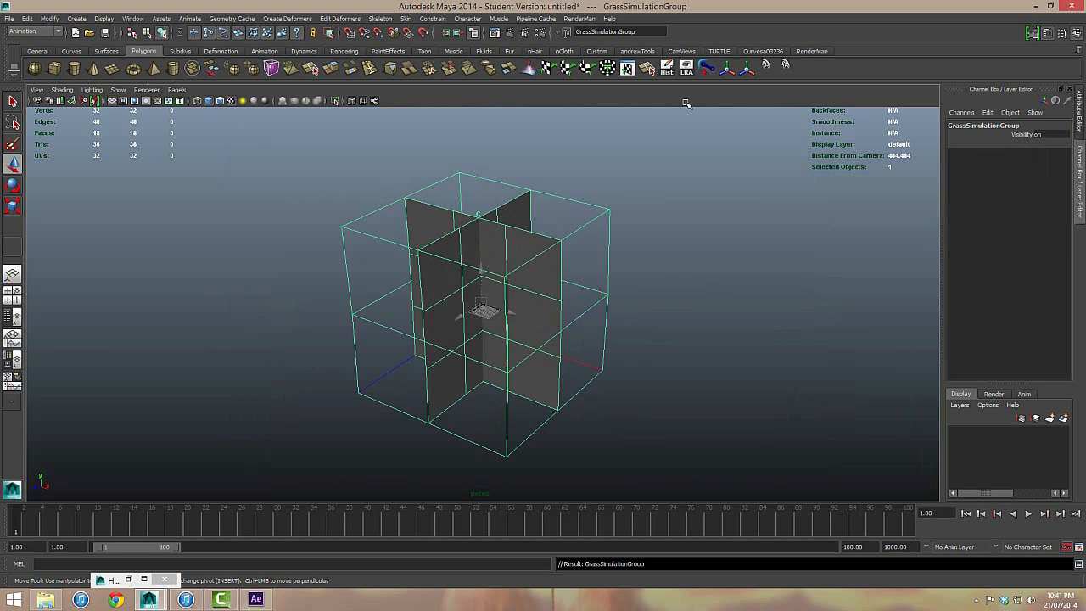
{"action": "left_click", "coordinate": [50, 18]}
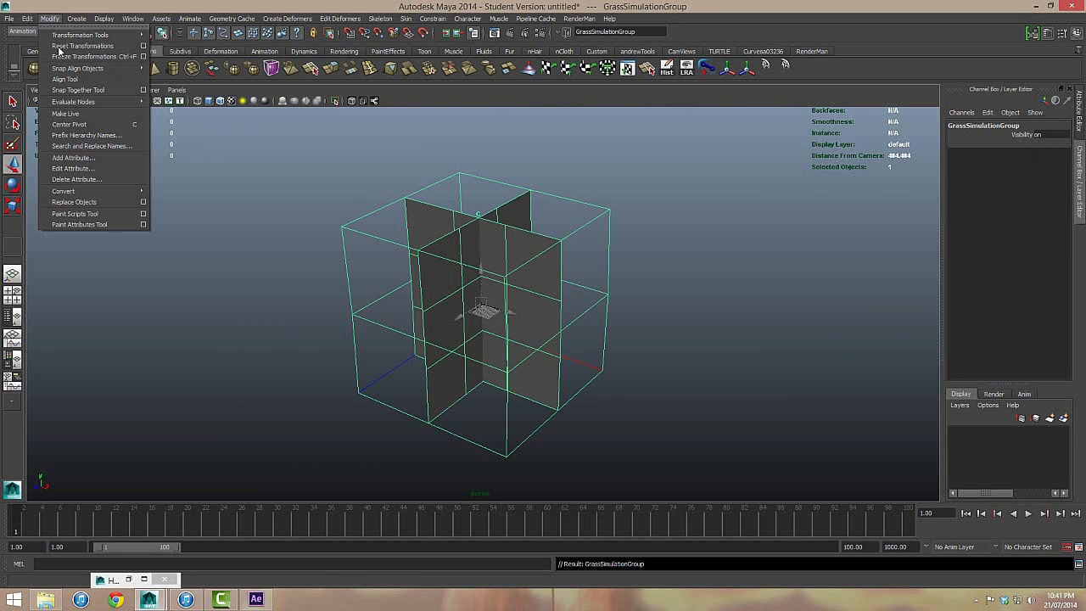
{"action": "left_click", "coordinate": [95, 156]}
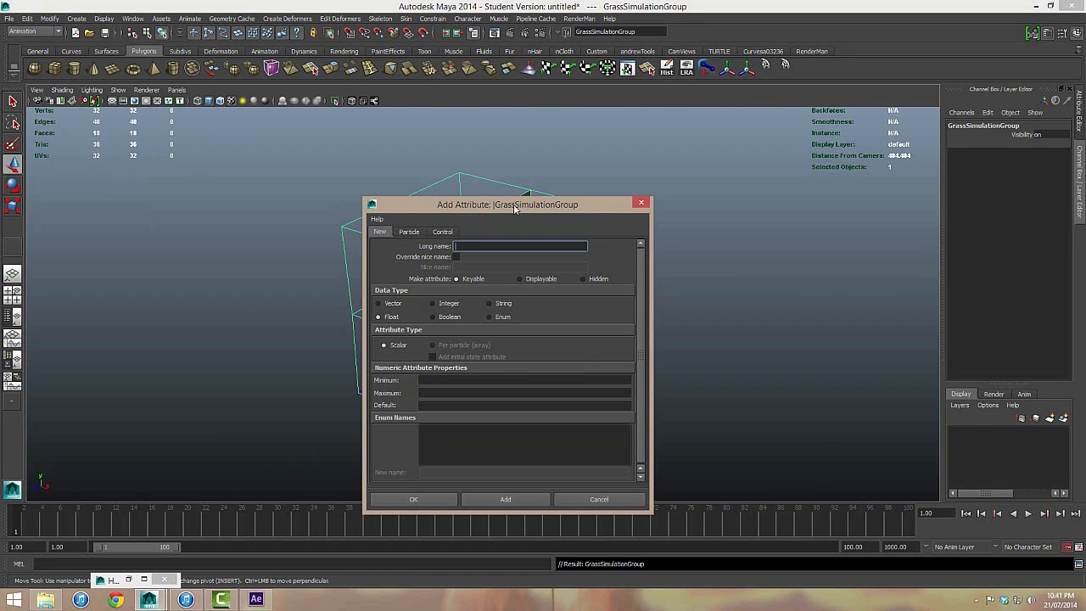
{"action": "left_click_drag", "start_coordinate": [517, 207], "coordinate": [499, 180]}
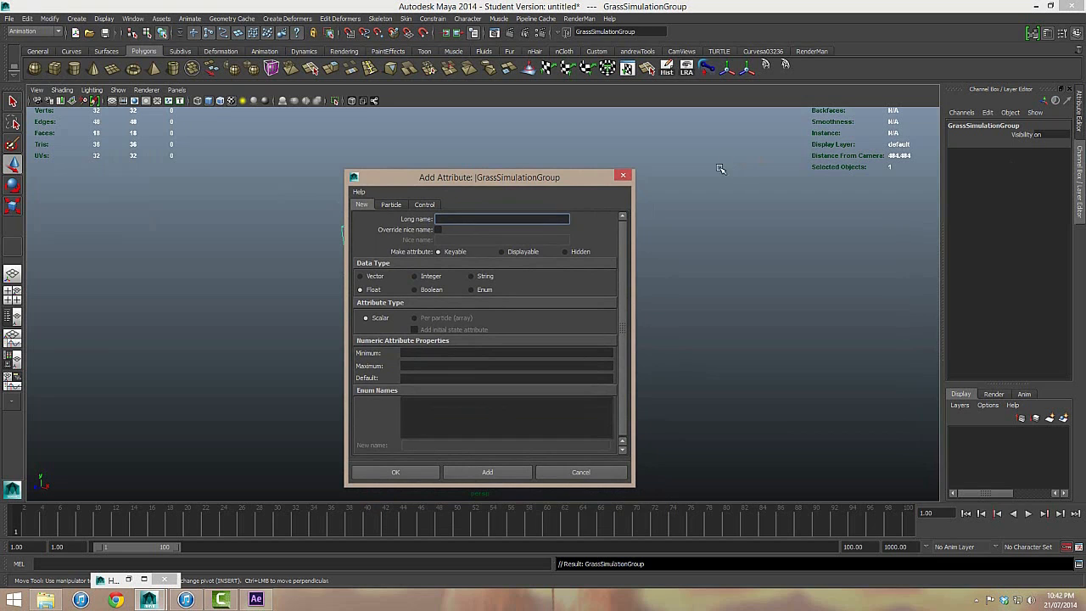
{"action": "type", "text": "Frequency"}
{"action": "left_click", "coordinate": [411, 379]}
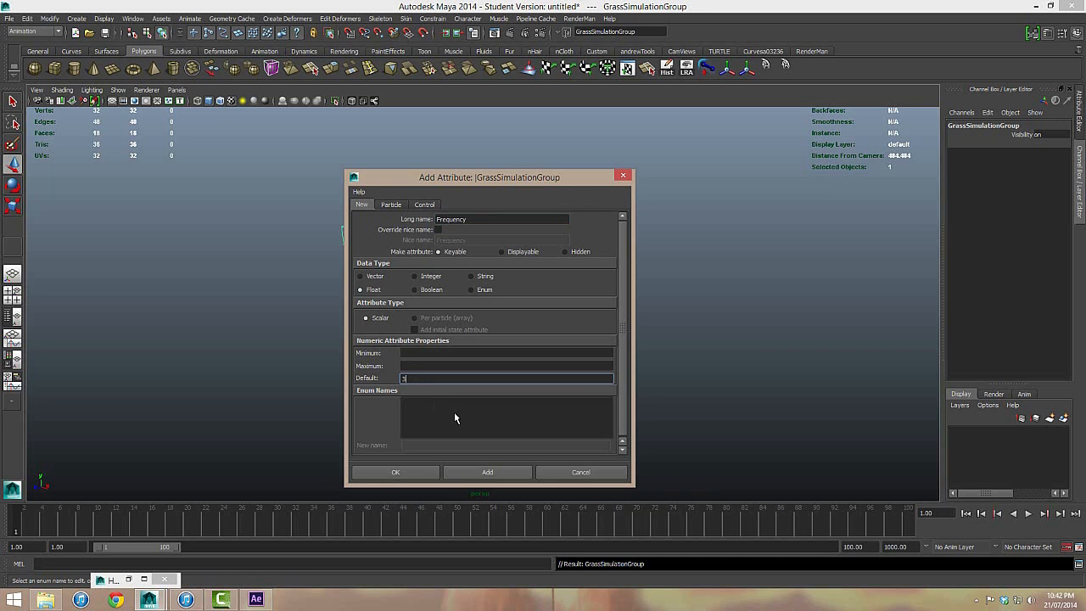
{"action": "left_click", "coordinate": [471, 473]}
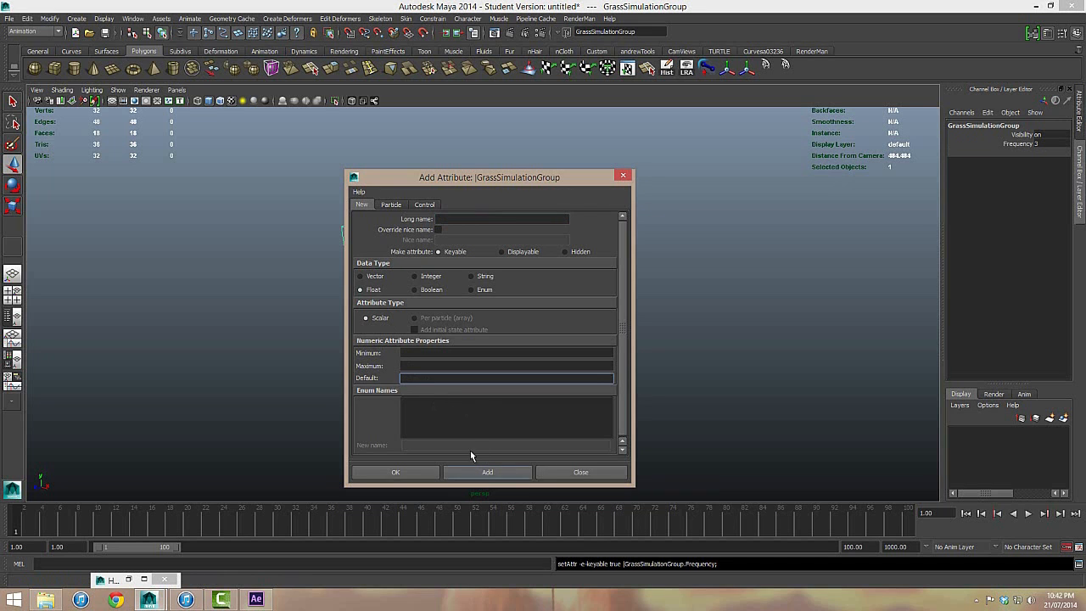
Step: Add a second keyable float attribute named Strength with a default of 10 to GrassSimulationGroup and finish adding attributes
{"action": "left_click", "coordinate": [452, 219]}
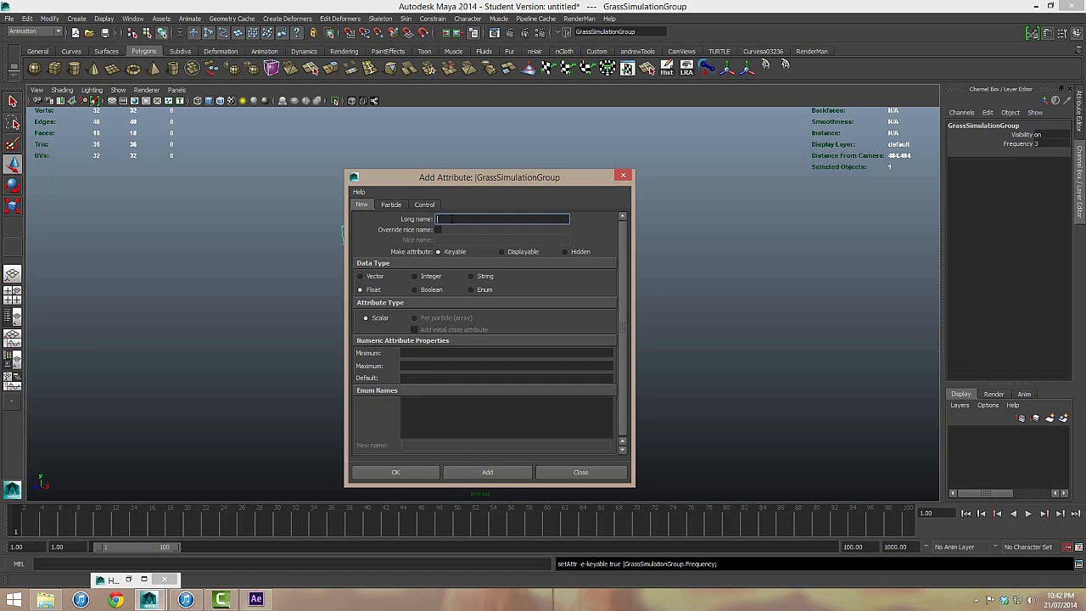
{"action": "type", "text": "Strenth"}
{"action": "left_click", "coordinate": [453, 219]}
{"action": "type", "text": "g"}
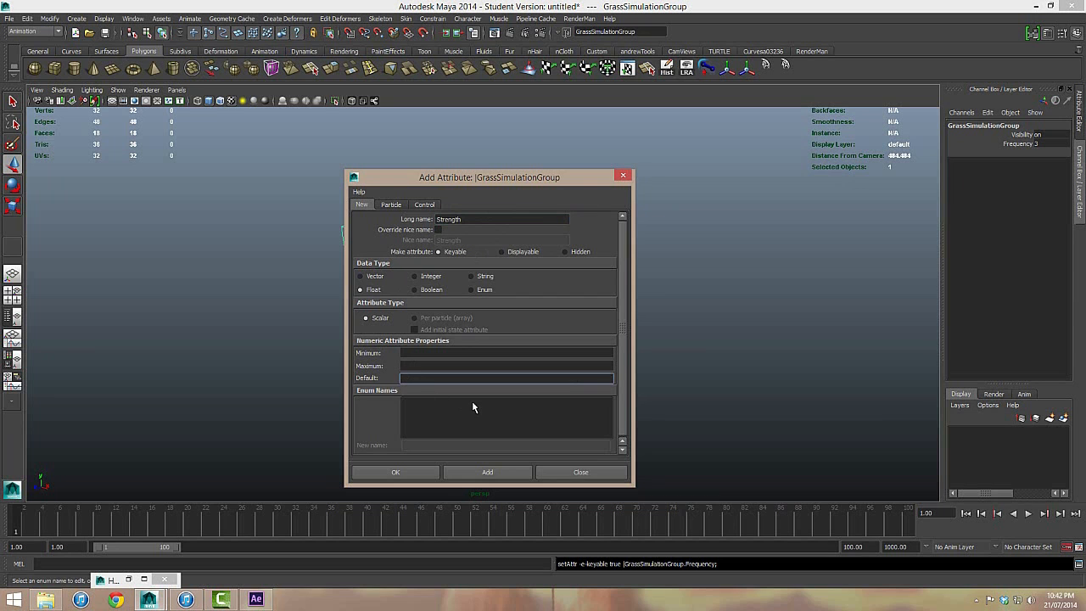
{"action": "type", "text": "10"}
{"action": "left_click", "coordinate": [398, 472]}
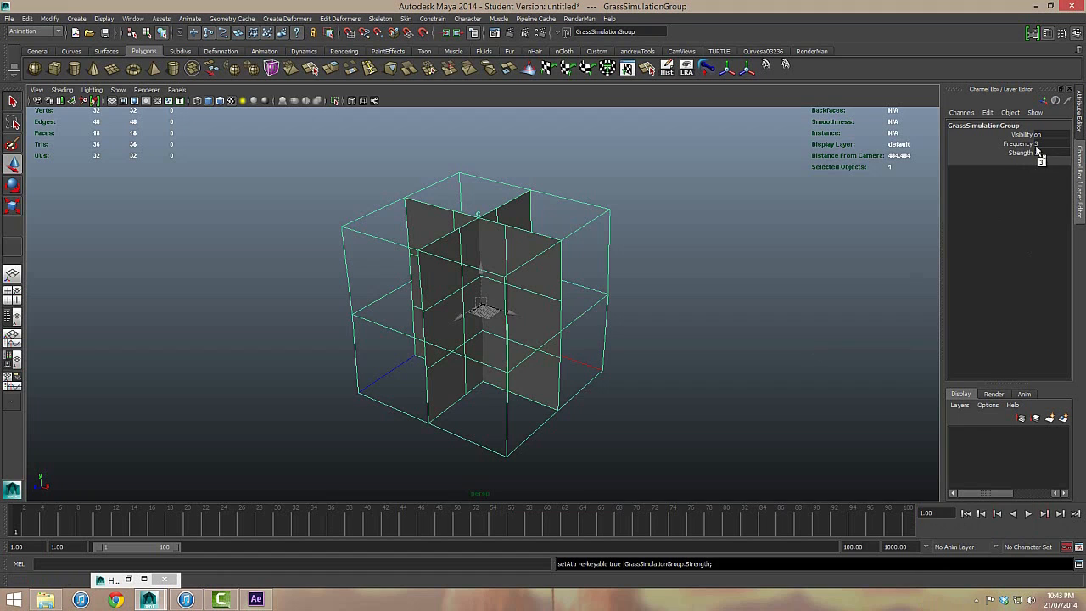
Step: Play the animation to check the grass sway with the new group attributes in place, and stop it
{"action": "left_click", "coordinate": [1027, 515]}
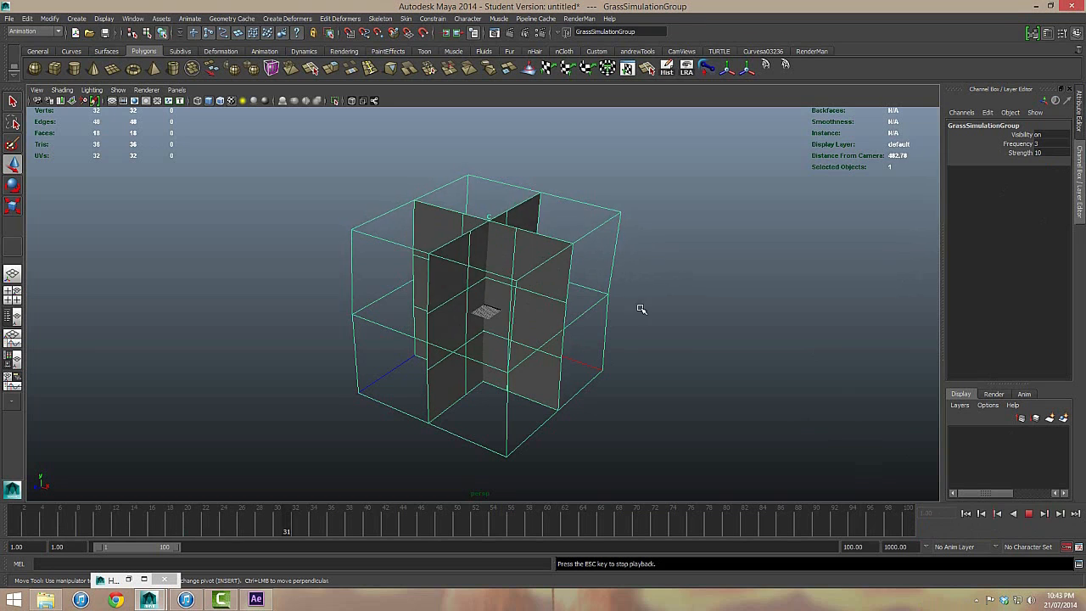
{"action": "left_click", "coordinate": [1032, 515]}
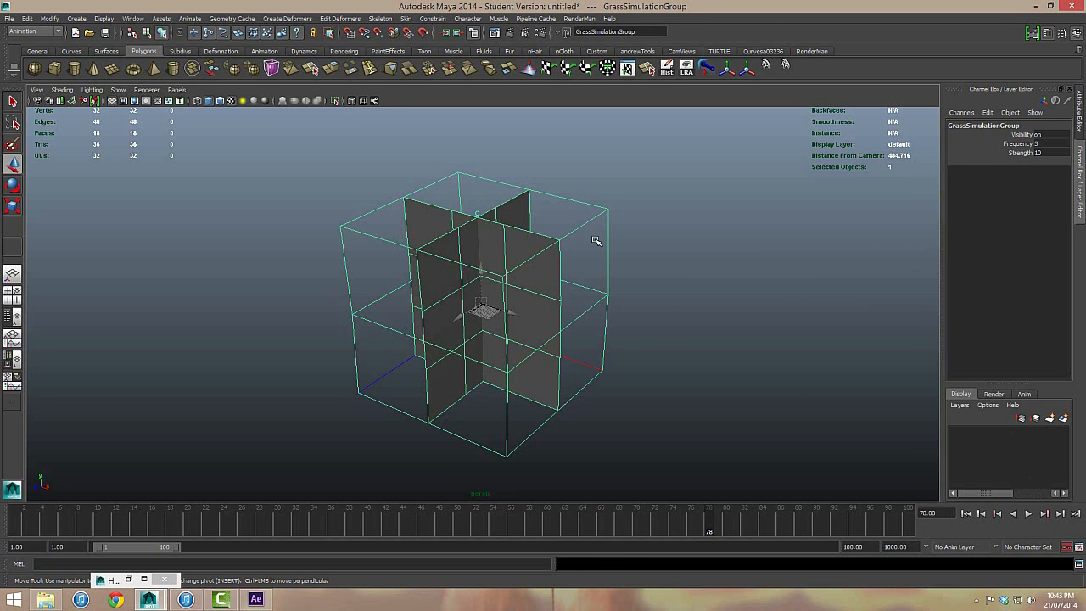
Step: Select only the cluster handle and open its Translate X expression in the Expression Editor
{"action": "left_click", "coordinate": [469, 200]}
{"action": "left_click", "coordinate": [478, 215]}
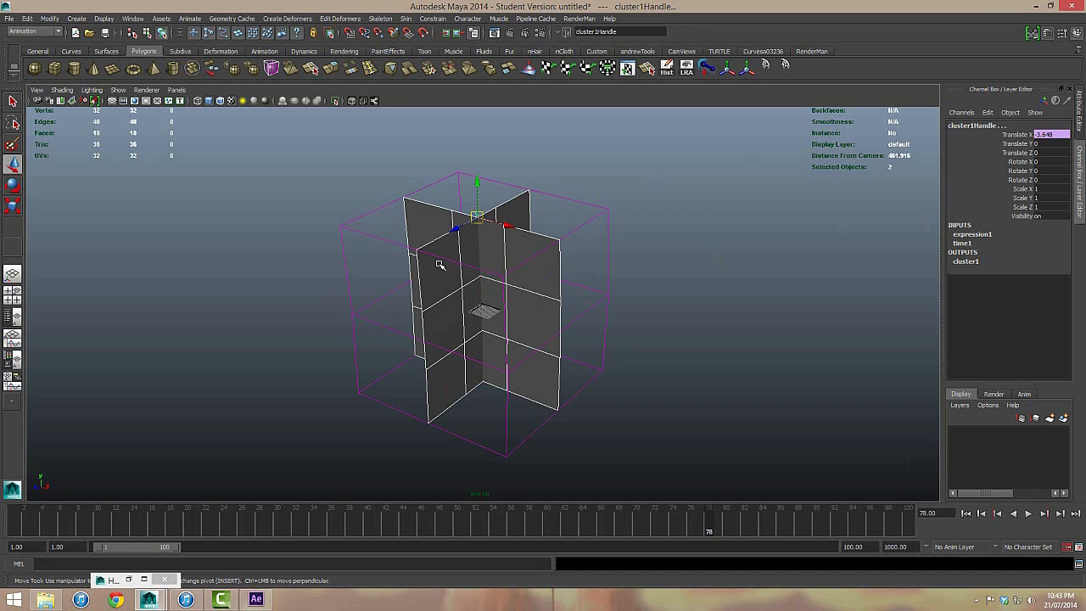
{"action": "left_click", "coordinate": [466, 202]}
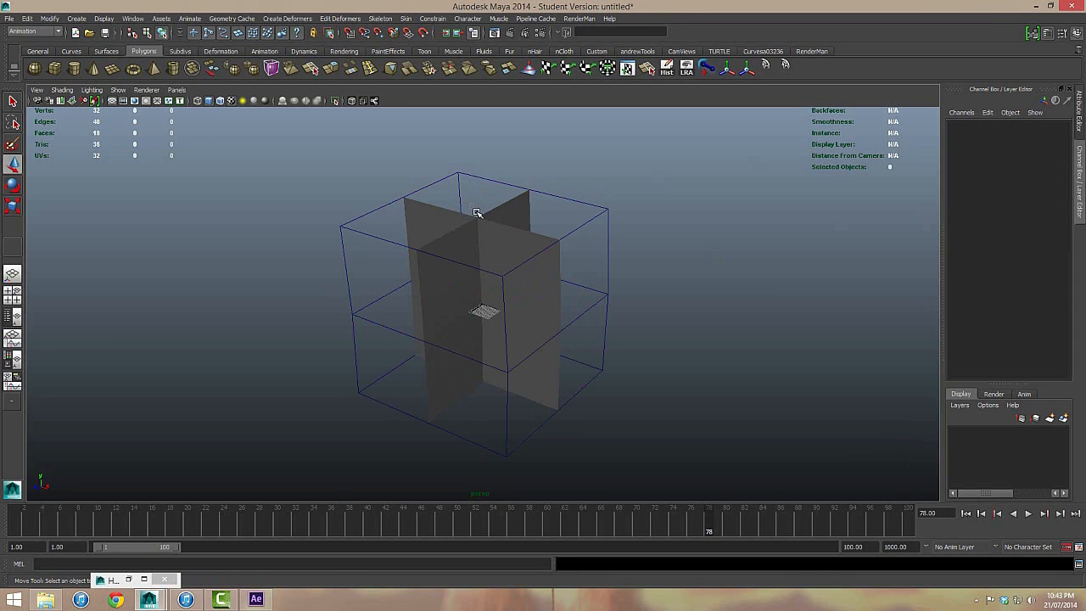
{"action": "left_click", "coordinate": [478, 213]}
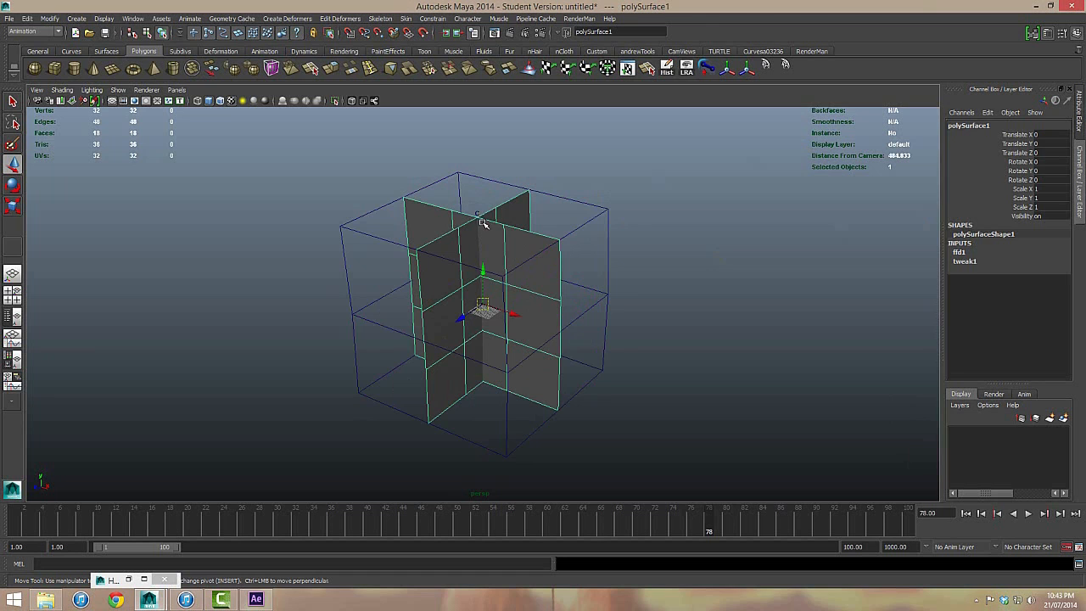
{"action": "left_click", "coordinate": [497, 222]}
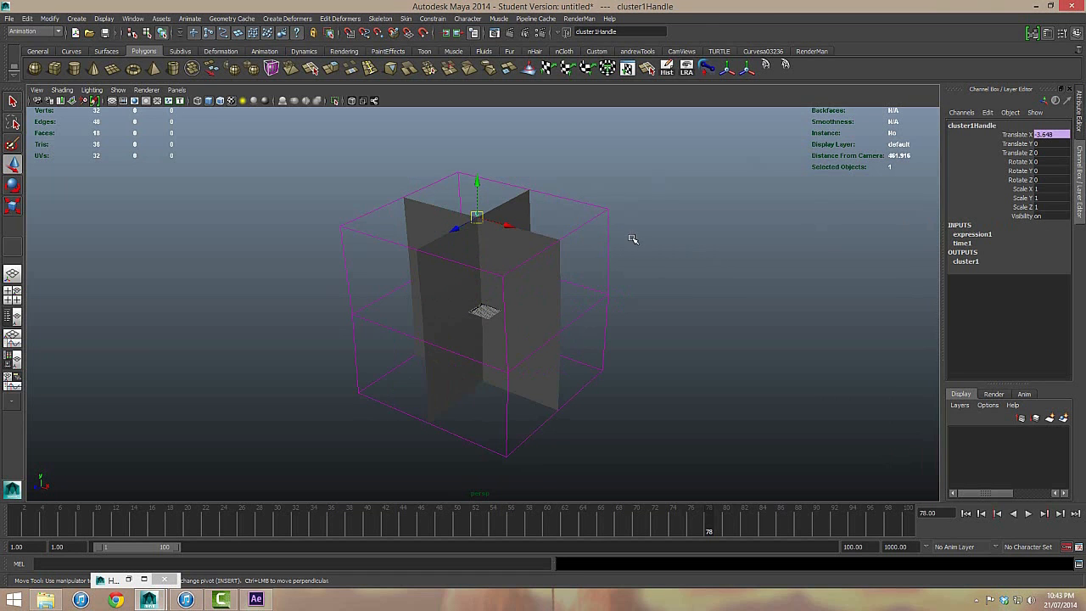
{"action": "left_click", "coordinate": [1021, 136]}
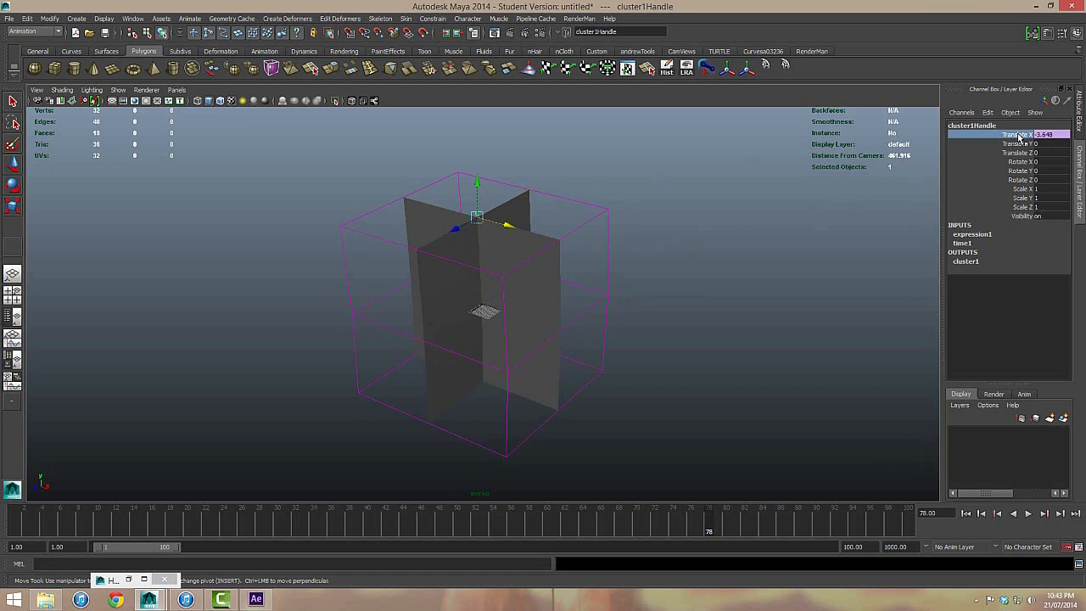
{"action": "right_click", "coordinate": [1020, 137]}
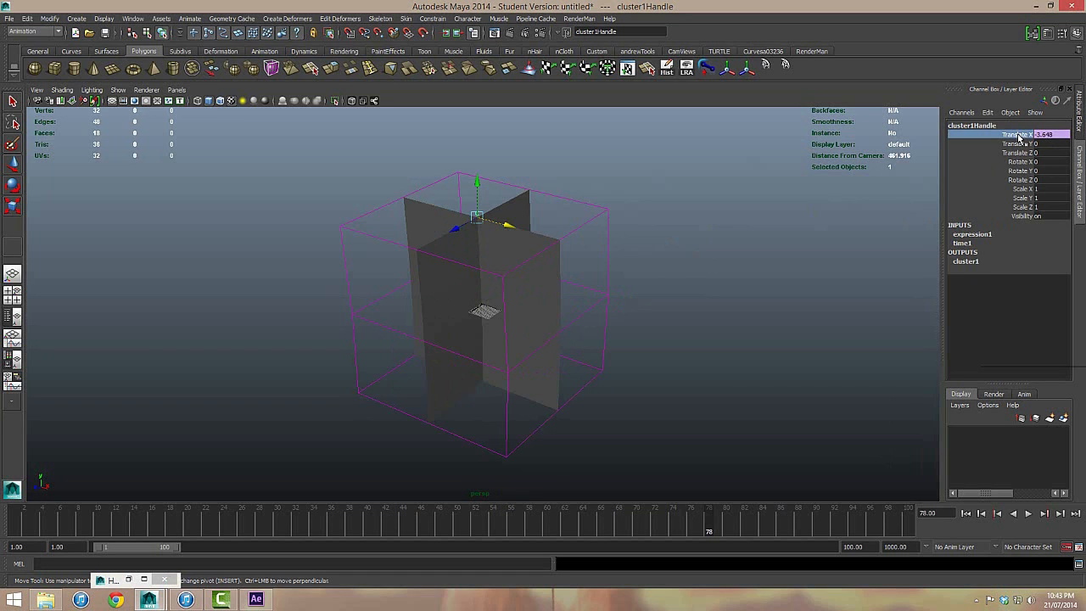
{"action": "left_click", "coordinate": [1021, 155]}
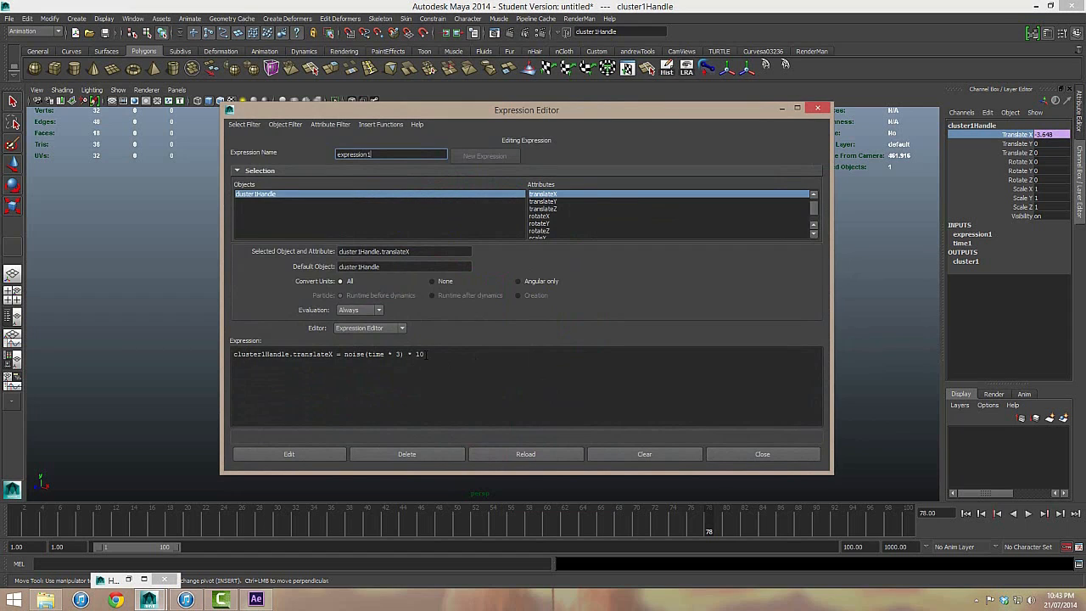
Step: Replace the amplitude multiplier 10 in the Translate X expression with GrassSimulationGroup.Strength
{"action": "left_click_drag", "start_coordinate": [423, 355], "coordinate": [416, 354]}
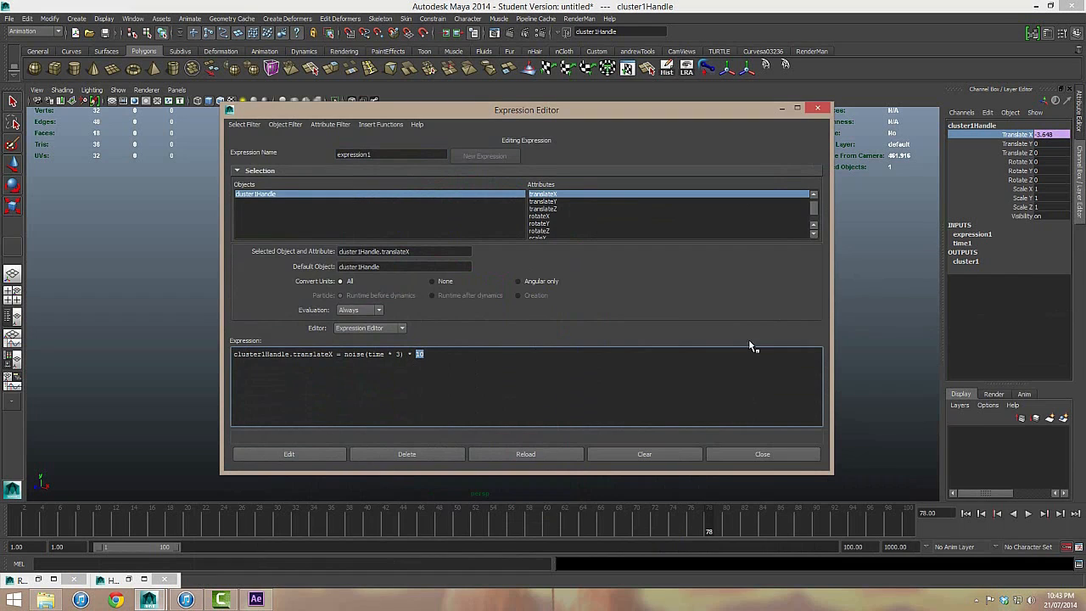
{"action": "type", "text": "GrassSimulationGroup"}
{"action": "left_click_drag", "start_coordinate": [415, 356], "coordinate": [478, 357]}
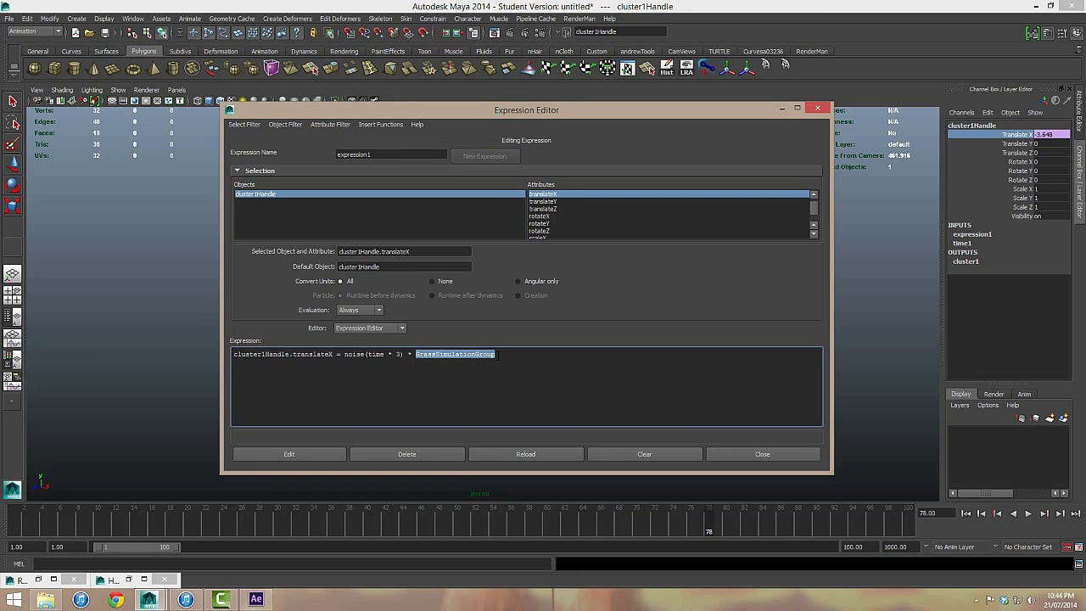
{"action": "left_click", "coordinate": [505, 354]}
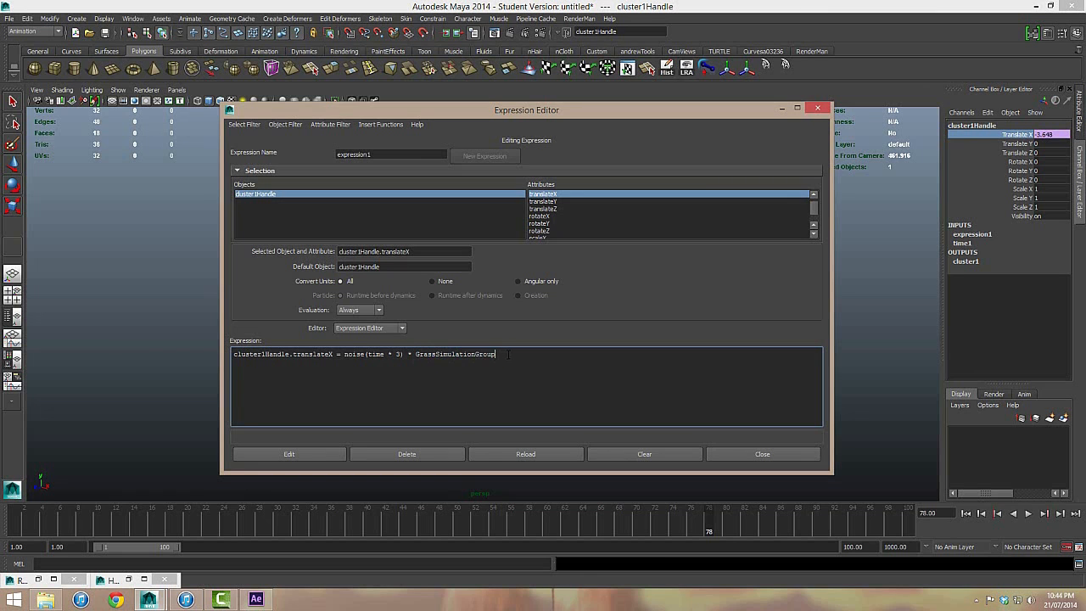
{"action": "type", "text": ".Frequency"}
{"action": "left_click_drag", "start_coordinate": [494, 355], "coordinate": [500, 355]}
{"action": "left_click", "coordinate": [544, 354]}
{"action": "left_click_drag", "start_coordinate": [500, 355], "coordinate": [535, 354]}
{"action": "left_click", "coordinate": [541, 354]}
{"action": "left_click_drag", "start_coordinate": [536, 354], "coordinate": [499, 355]}
{"action": "type", "text": "Strength"}
Step: Copy the GrassSimulationGroup.Strength reference over the time multiplier 3 inside the noise function
{"action": "double_click", "coordinate": [398, 354]}
{"action": "left_click_drag", "start_coordinate": [416, 354], "coordinate": [530, 354]}
{"action": "key", "text": "ctrl+c"}
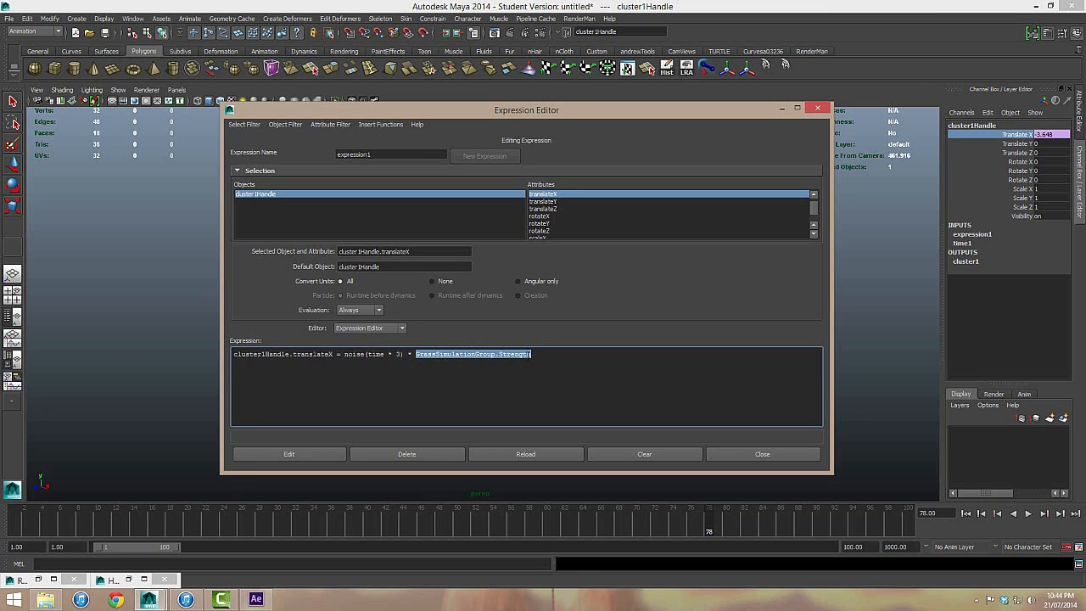
{"action": "left_click_drag", "start_coordinate": [397, 354], "coordinate": [403, 355]}
{"action": "key", "text": "ctrl+v"}
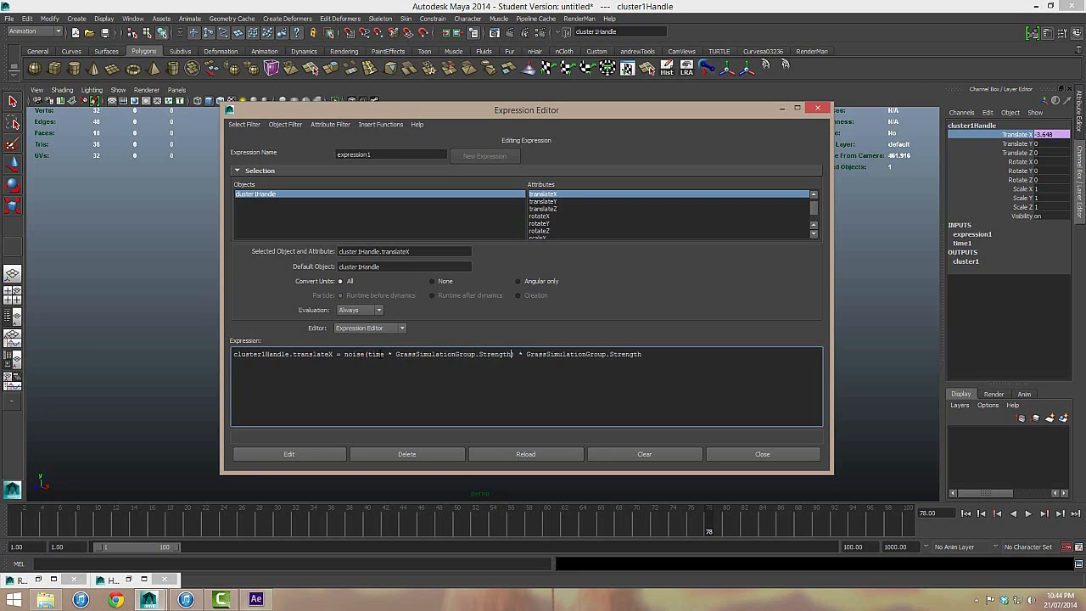
Step: Change the reference inside the noise function to GrassSimulationGroup.Frequency, apply the edited expression and minimize the Expression Editor
{"action": "scroll", "coordinate": [569, 406], "scroll_direction": "up", "scroll_amount": 3, "text": "ctrl"}
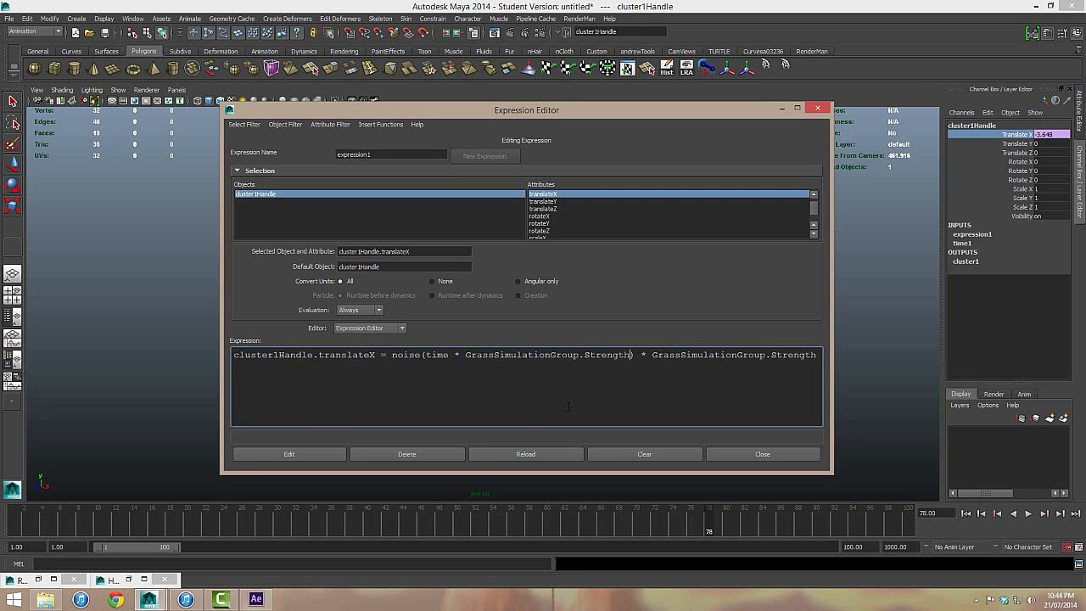
{"action": "left_click_drag", "start_coordinate": [834, 373], "coordinate": [956, 374]}
{"action": "left_click_drag", "start_coordinate": [589, 104], "coordinate": [498, 72]}
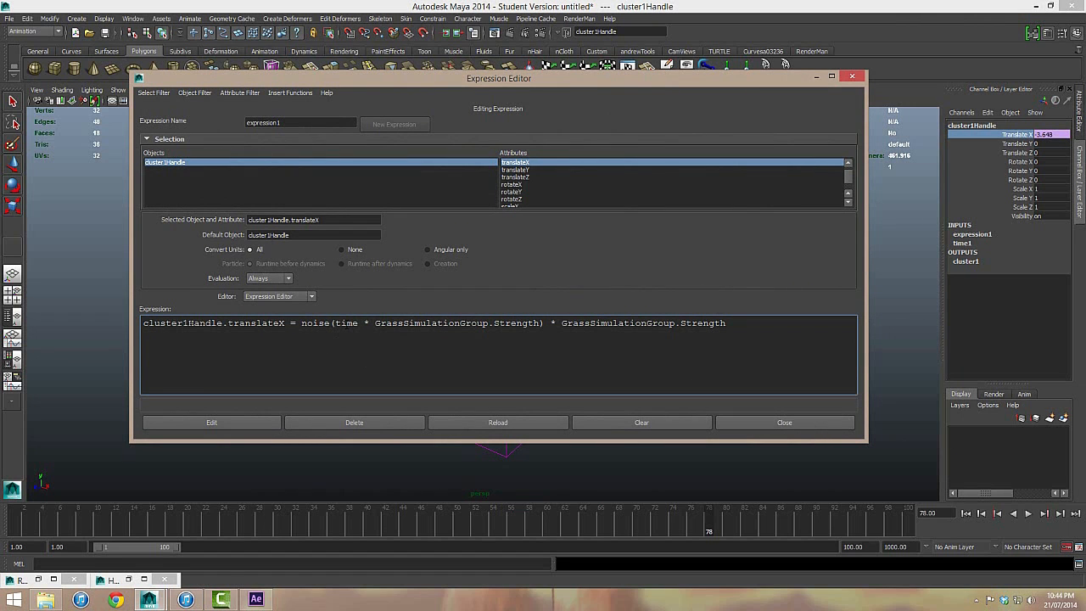
{"action": "key", "text": "BackSpace"}
{"action": "key", "text": "BackSpace"}
{"action": "key", "text": "BackSpace"}
{"action": "key", "text": "BackSpace"}
{"action": "key", "text": "BackSpace"}
{"action": "key", "text": "BackSpace"}
{"action": "key", "text": "BackSpace"}
{"action": "key", "text": "BackSpace"}
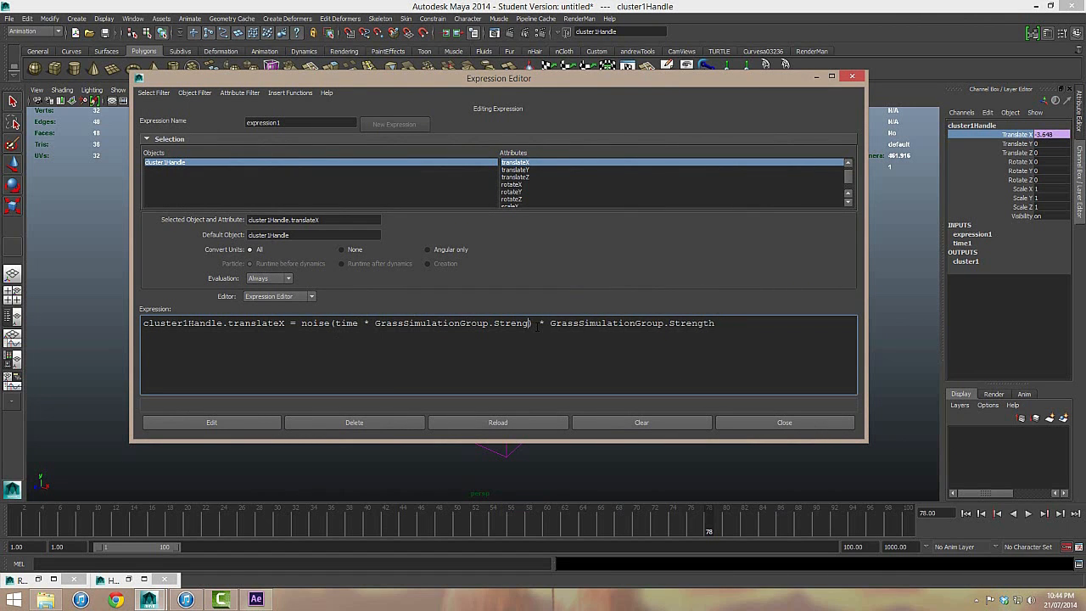
{"action": "type", "text": "Frequency"}
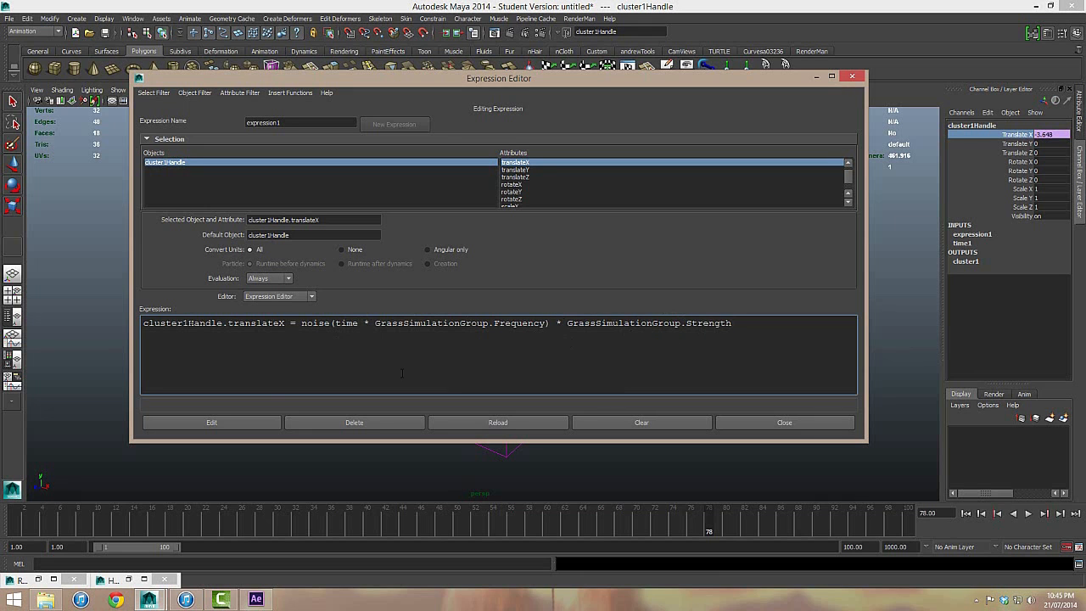
{"action": "left_click", "coordinate": [237, 426]}
{"action": "left_click", "coordinate": [814, 76]}
Step: Play the animation to check the sway driven by the edited expression, and stop it
{"action": "left_click", "coordinate": [666, 304]}
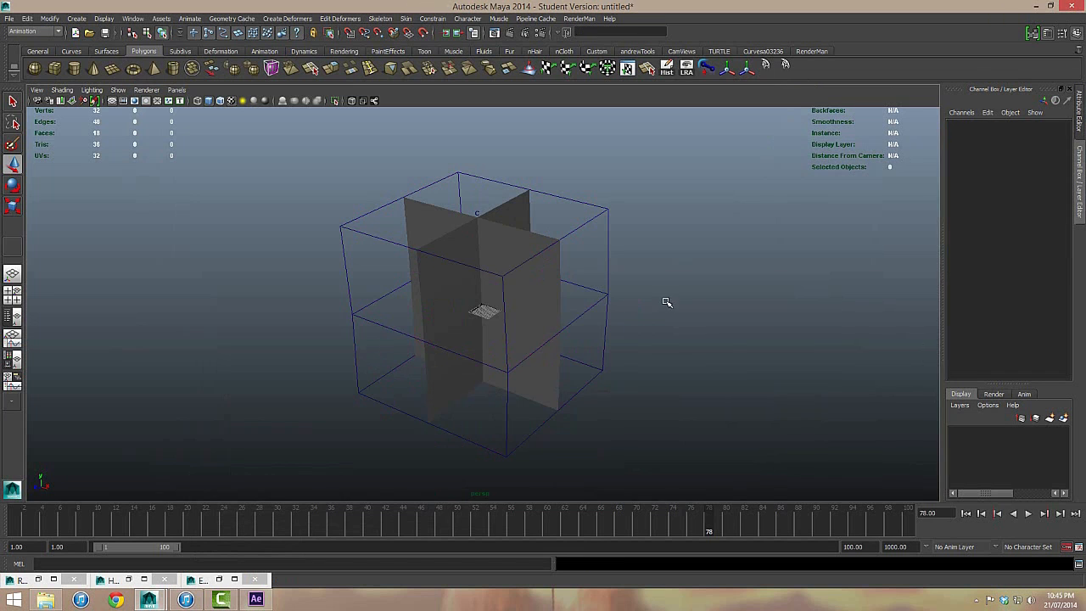
{"action": "left_click", "coordinate": [1024, 513]}
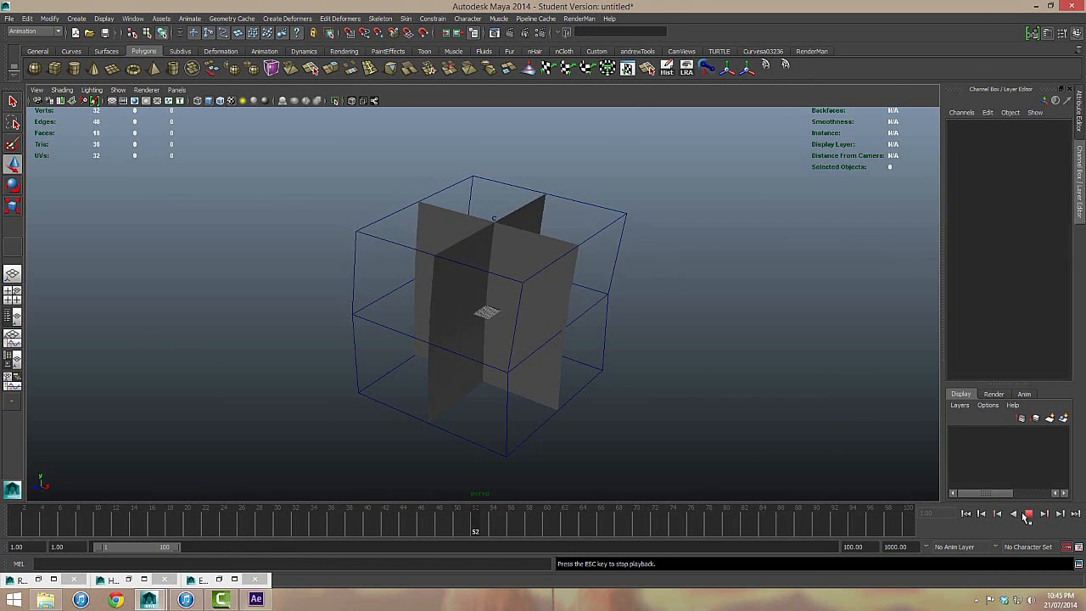
{"action": "left_click", "coordinate": [1025, 515]}
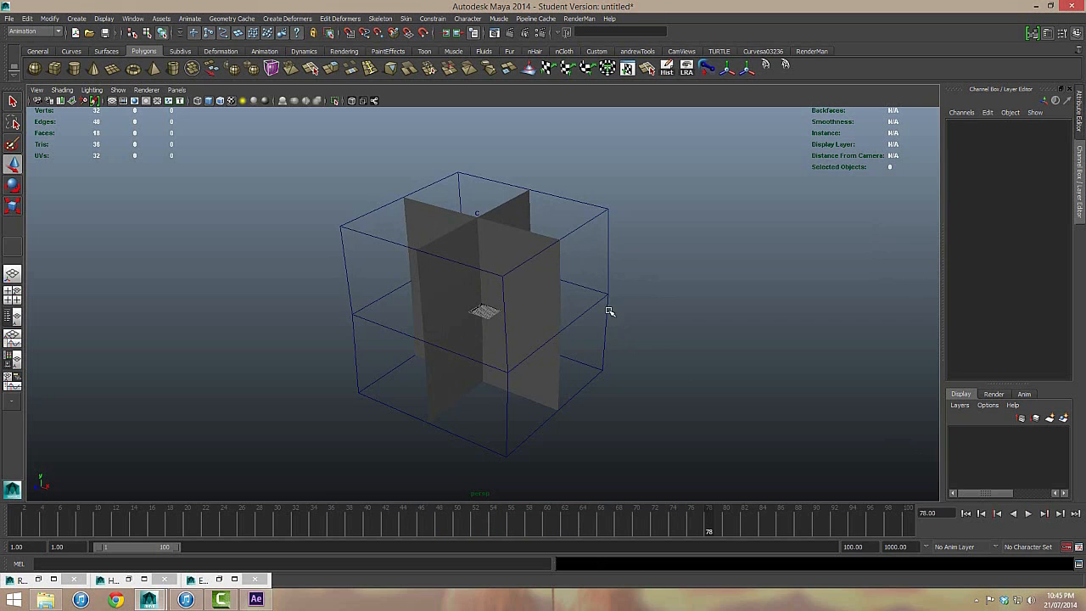
Step: Set the Strength of GrassSimulationGroup to 50 and play the animation to check the sway
{"action": "left_click", "coordinate": [551, 266]}
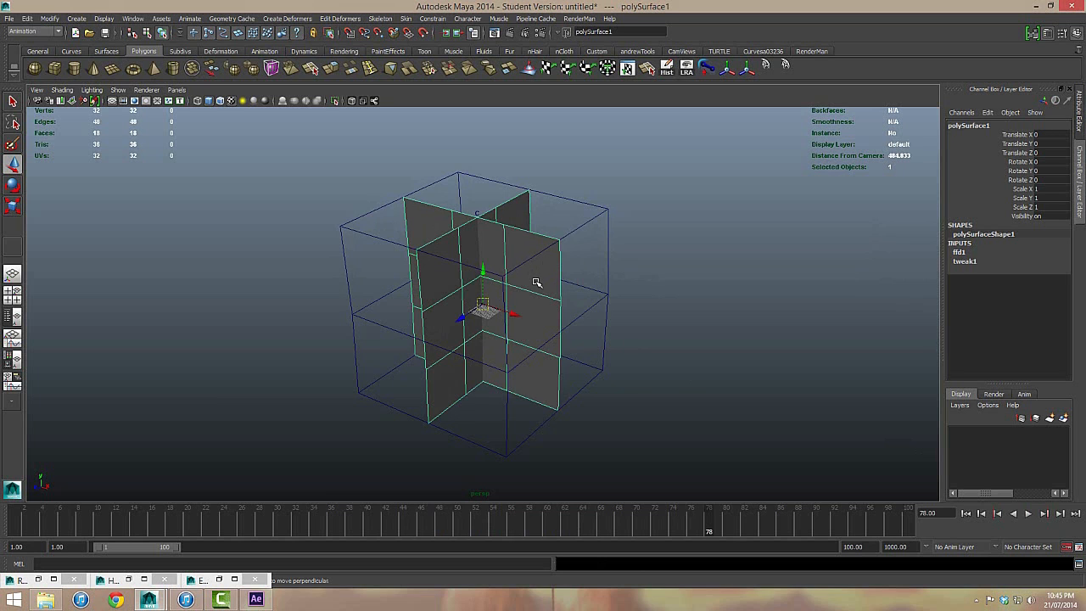
{"action": "key", "text": "Up"}
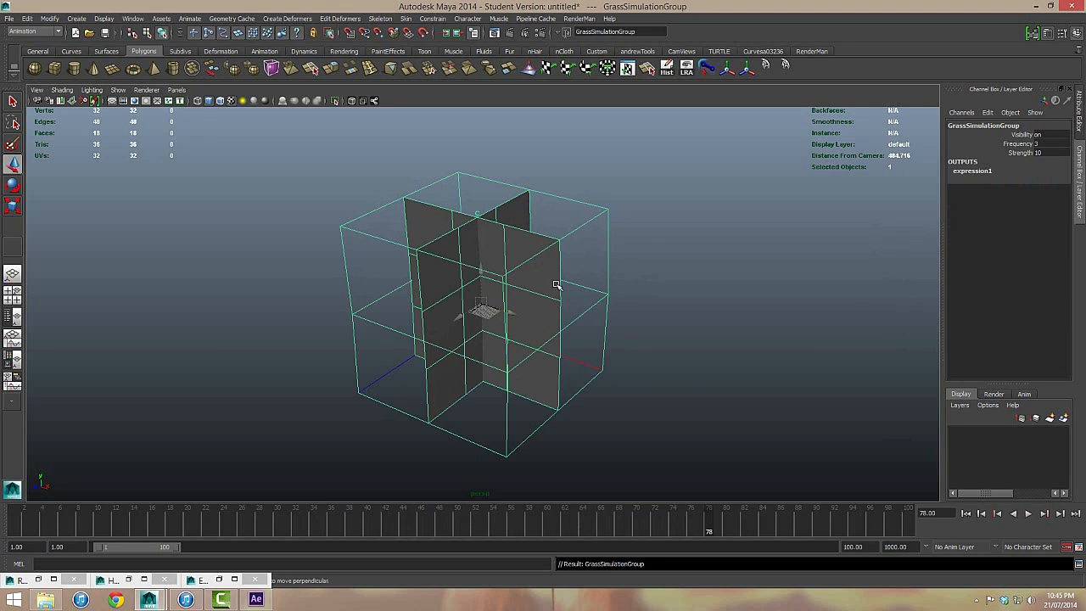
{"action": "double_click", "coordinate": [1044, 153]}
{"action": "type", "text": "50"}
{"action": "key", "text": "Return"}
{"action": "left_click", "coordinate": [1028, 513]}
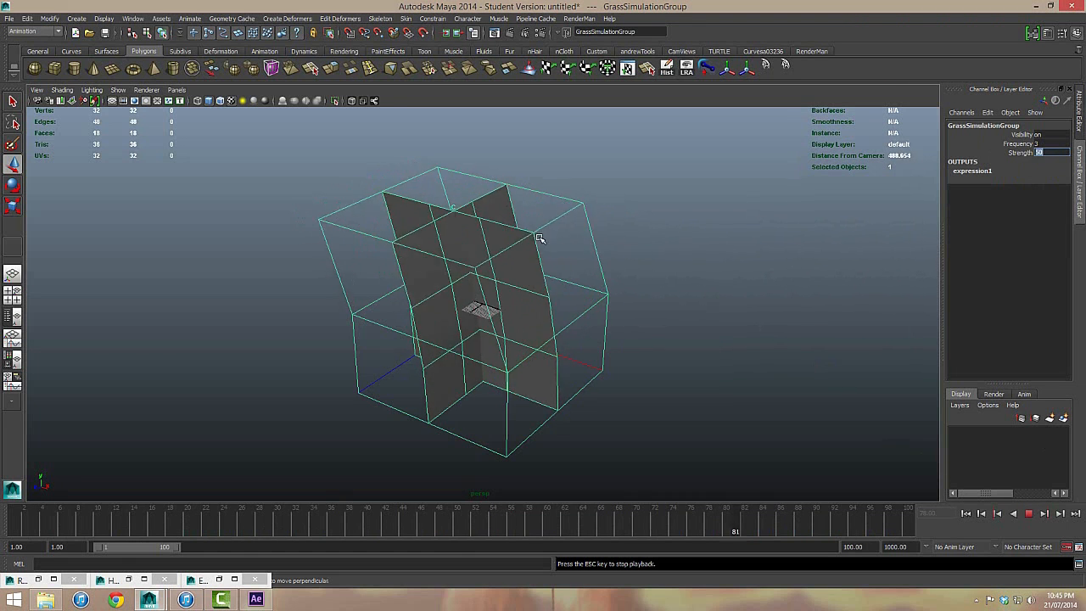
{"action": "left_click", "coordinate": [1030, 514]}
Step: Set the Frequency of GrassSimulationGroup to 1 and play the animation to check the sway speed
{"action": "left_click", "coordinate": [1041, 144]}
{"action": "type", "text": "1"}
{"action": "key", "text": "Return"}
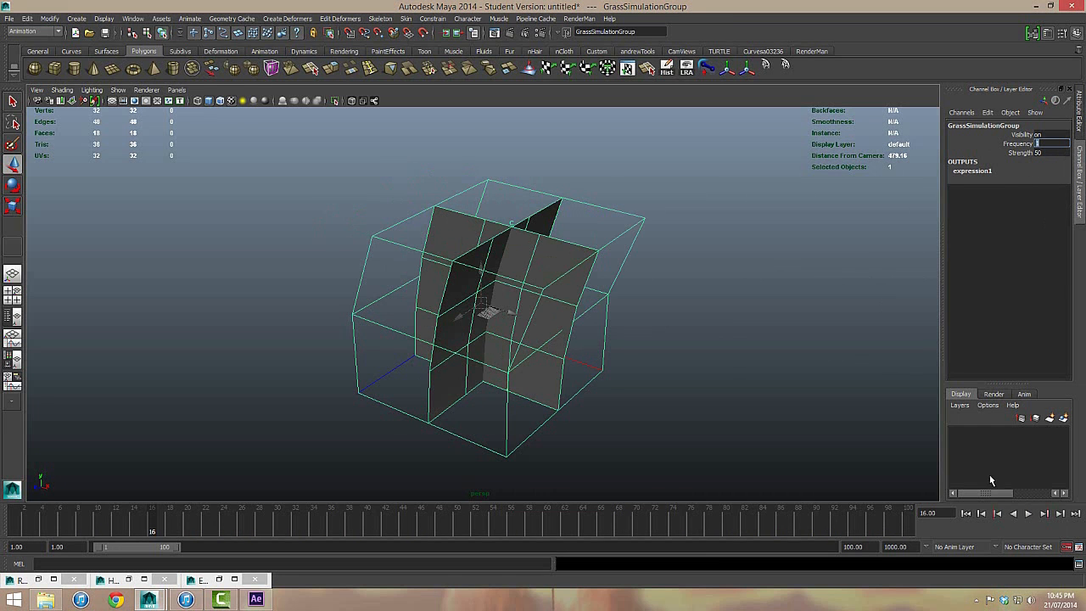
{"action": "left_click", "coordinate": [1030, 514]}
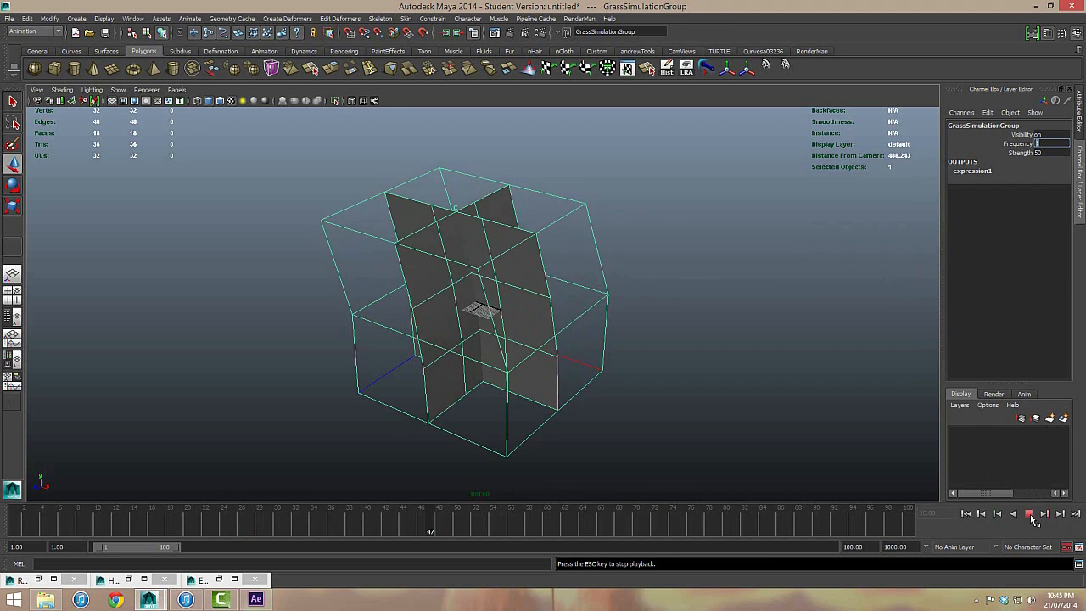
{"action": "left_click", "coordinate": [1029, 514]}
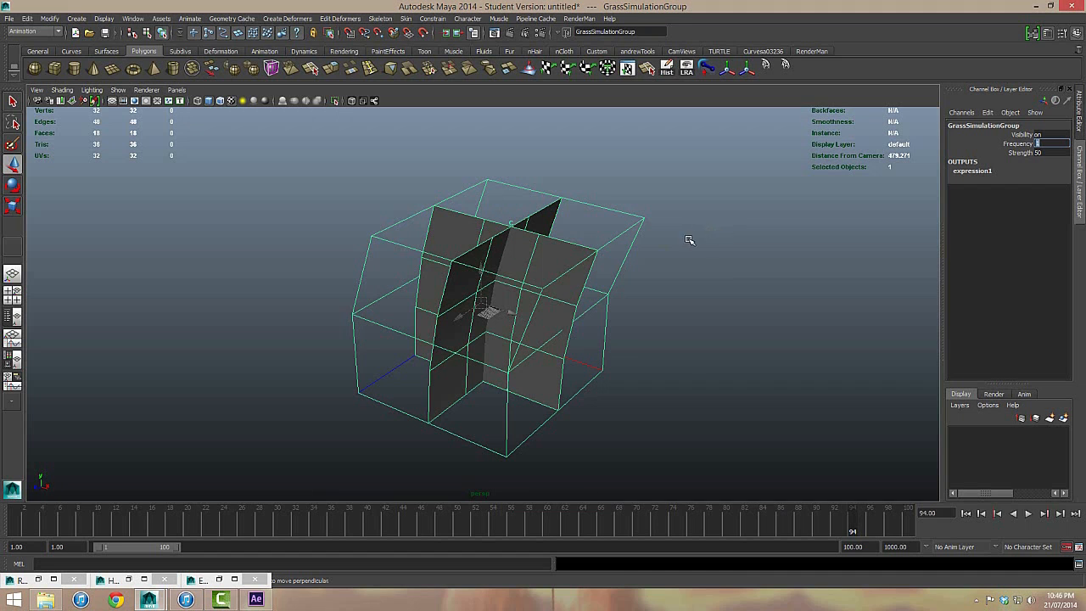
Step: Add a keyable float attribute named Bias to GrassSimulationGroup
{"action": "left_click", "coordinate": [665, 262]}
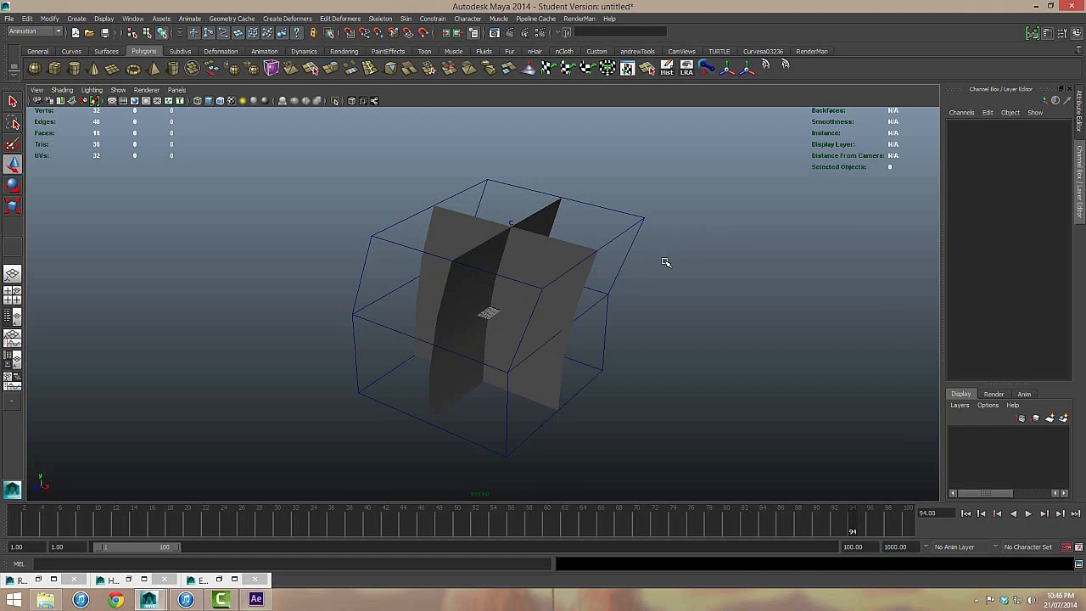
{"action": "left_click", "coordinate": [538, 243]}
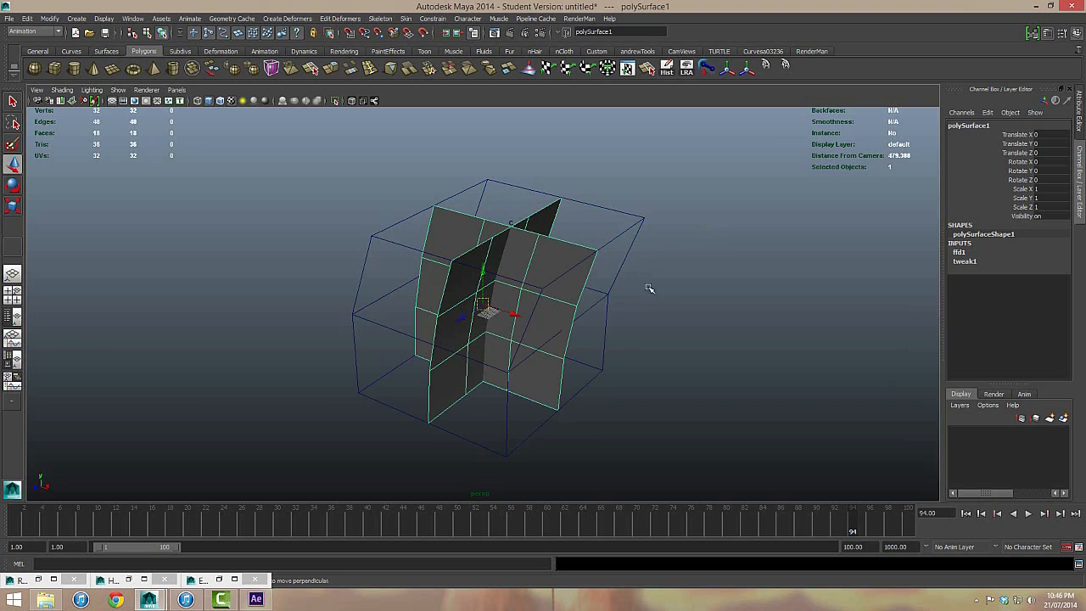
{"action": "key", "text": "Up"}
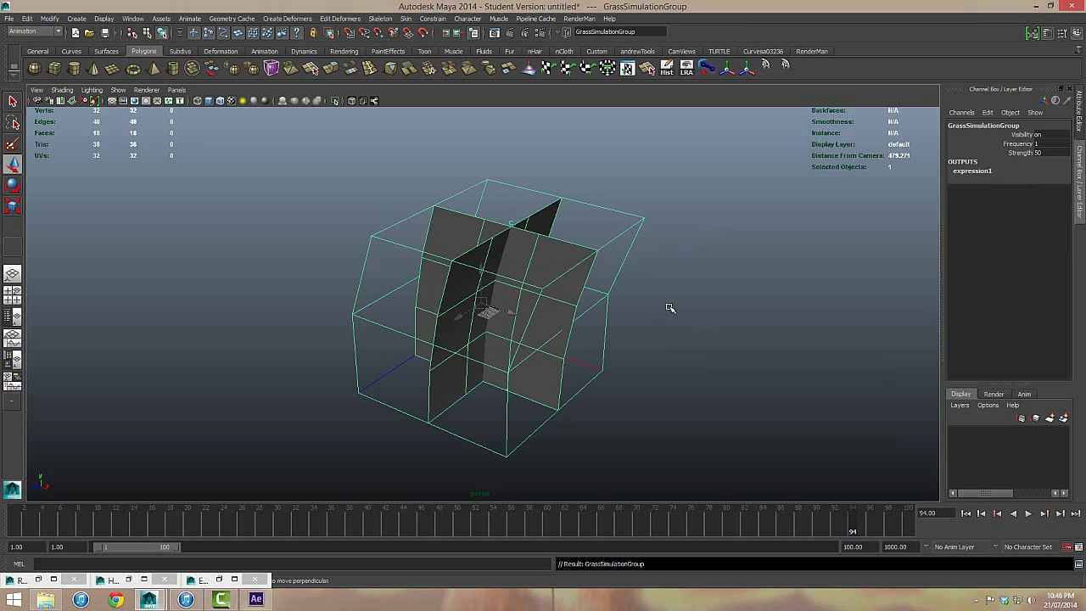
{"action": "left_click", "coordinate": [50, 18]}
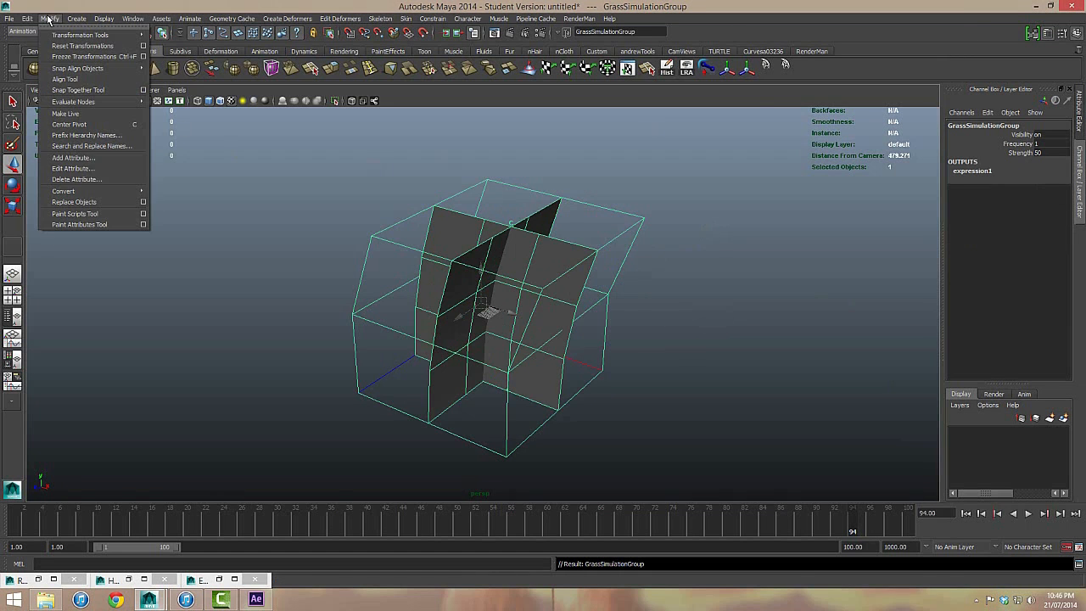
{"action": "left_click", "coordinate": [91, 164]}
{"action": "left_click", "coordinate": [450, 218]}
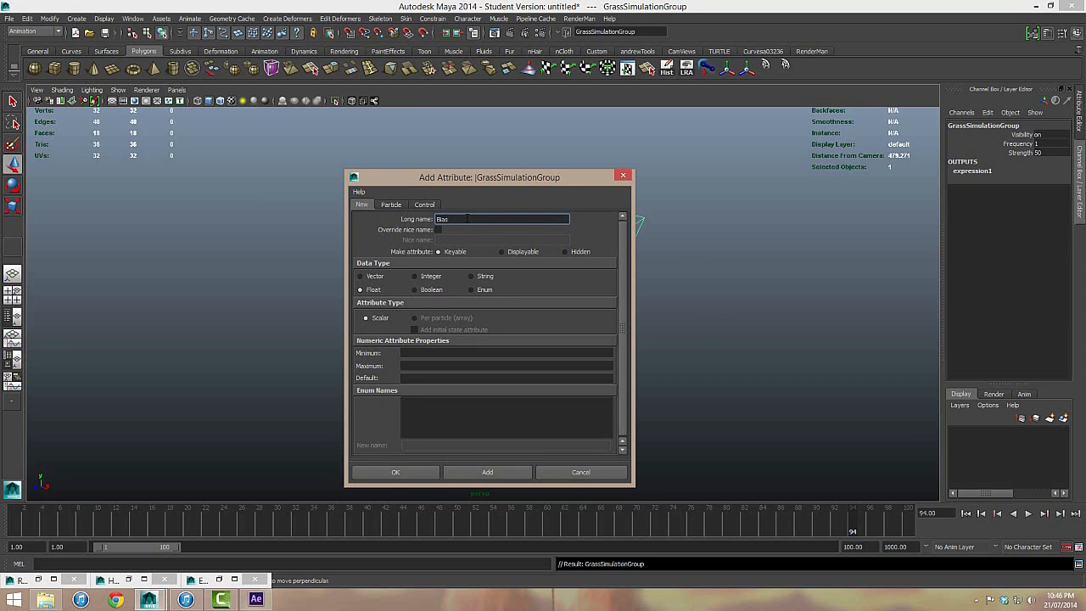
{"action": "left_click", "coordinate": [399, 471]}
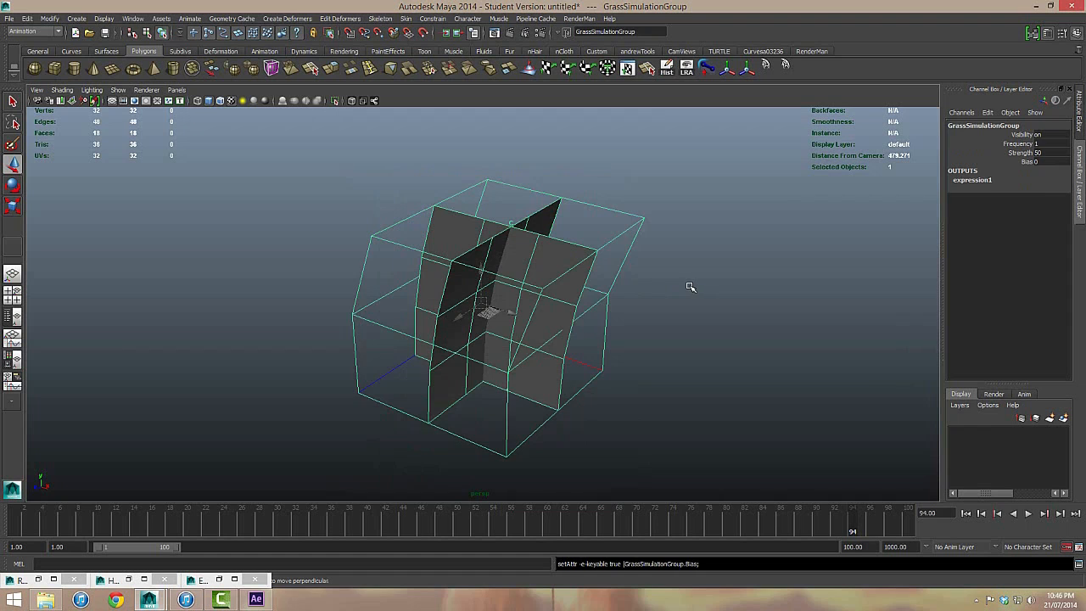
Step: Open the expression driving Translate X of cluster1Handle and widen the Expression Editor window
{"action": "left_click", "coordinate": [691, 287]}
{"action": "left_click", "coordinate": [513, 227]}
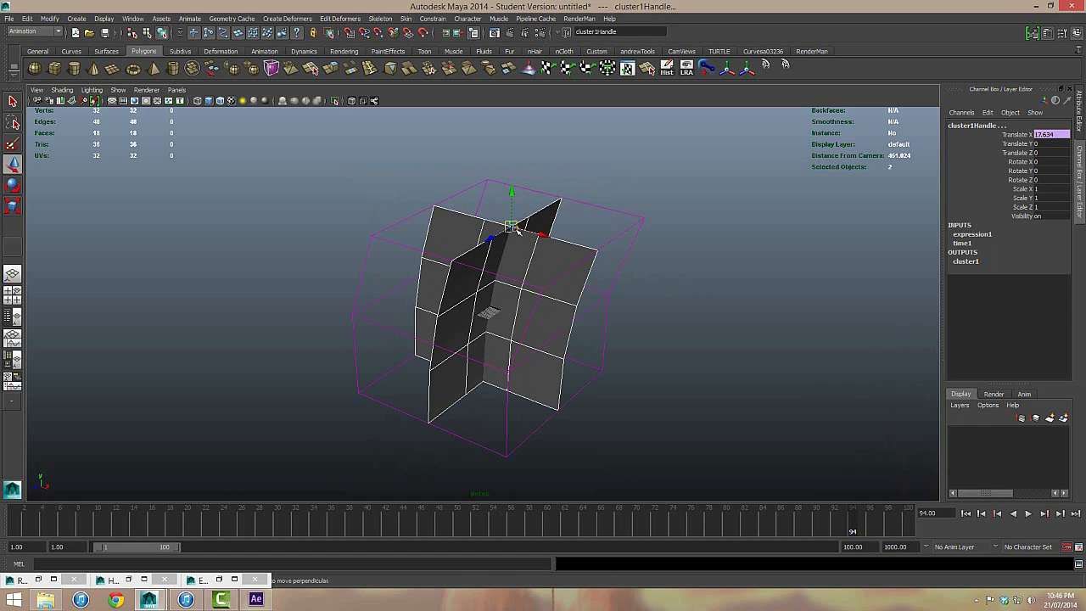
{"action": "left_click", "coordinate": [521, 289], "text": "shift"}
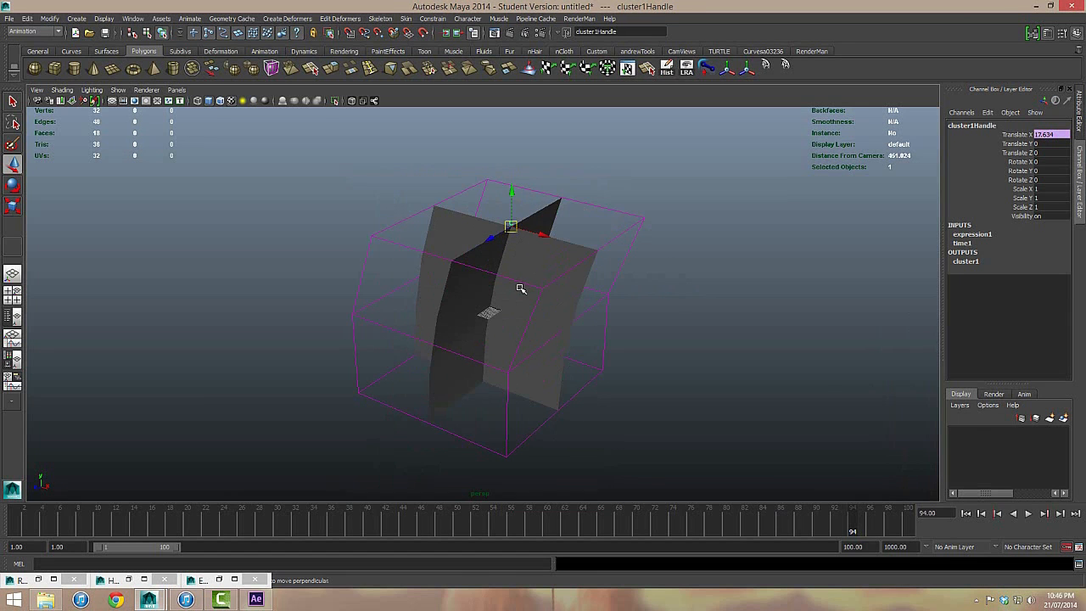
{"action": "left_click", "coordinate": [1020, 136]}
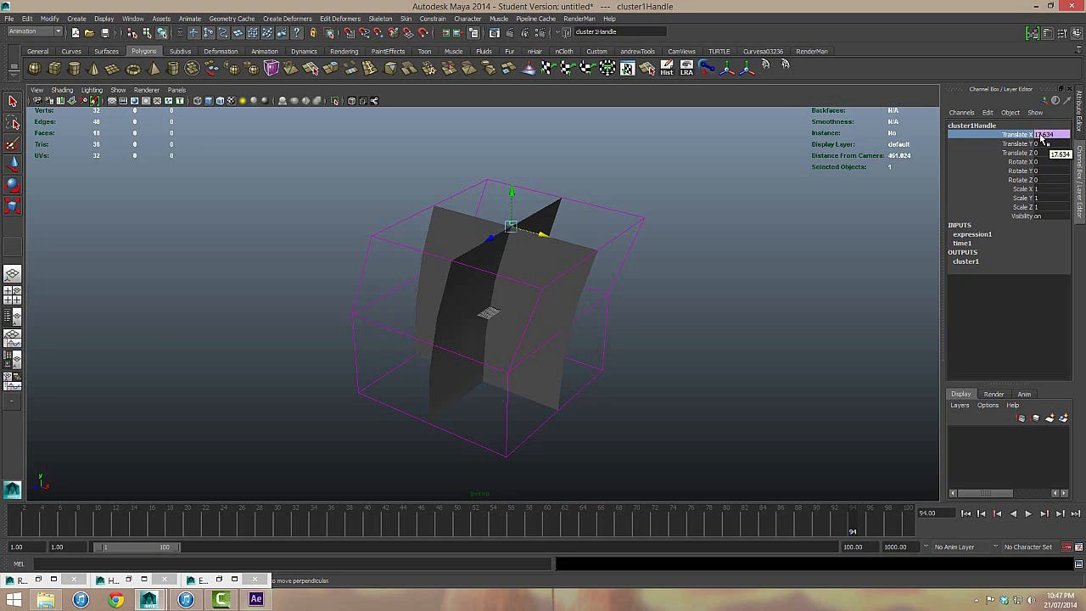
{"action": "right_click", "coordinate": [1025, 136]}
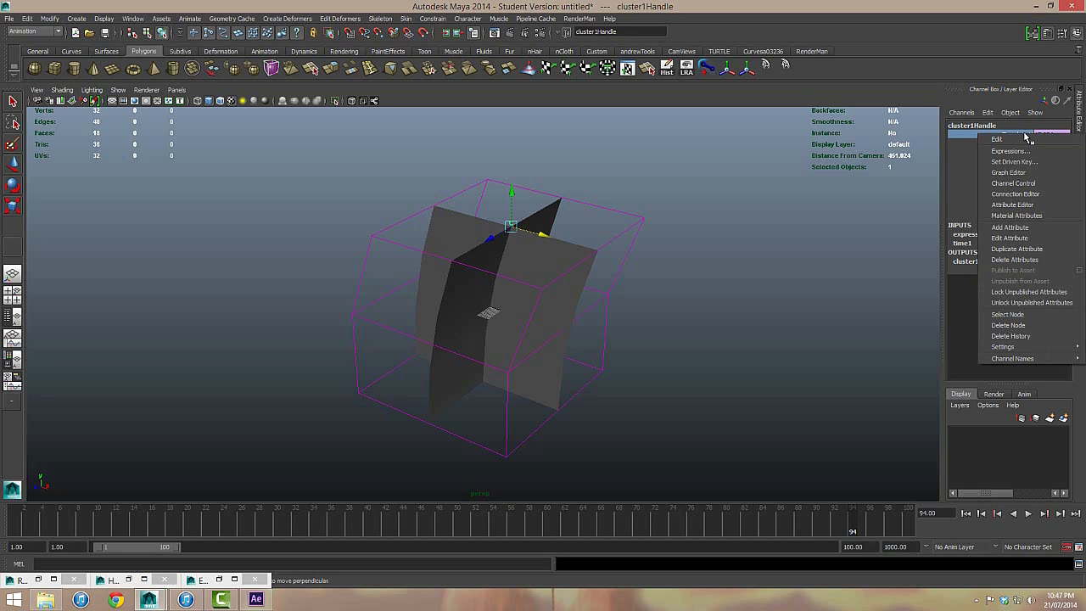
{"action": "left_click", "coordinate": [1015, 151]}
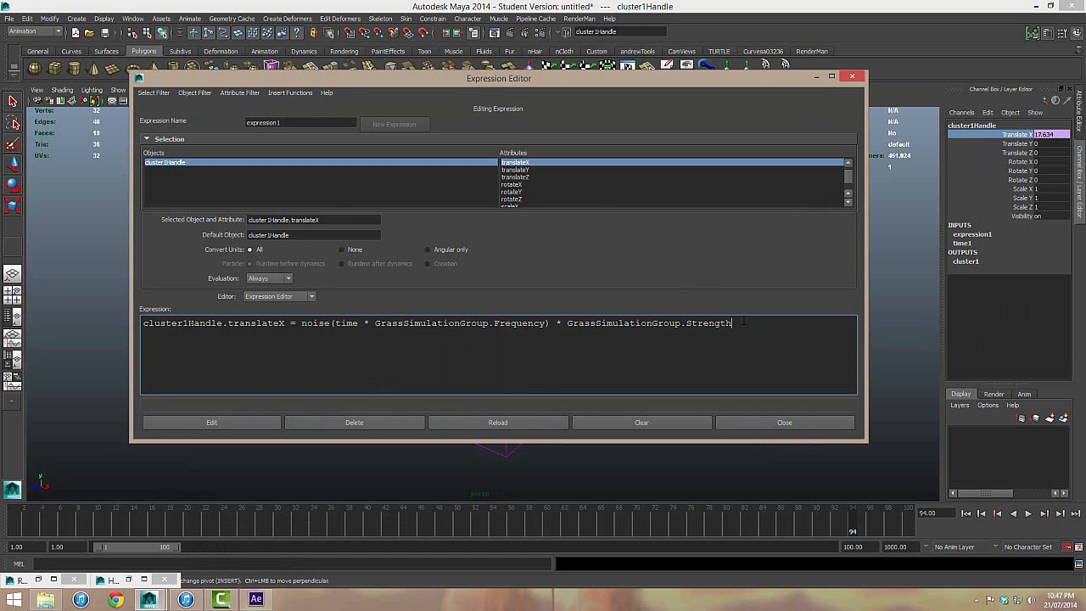
{"action": "left_click_drag", "start_coordinate": [865, 329], "coordinate": [1049, 317]}
{"action": "left_click_drag", "start_coordinate": [731, 79], "coordinate": [658, 82]}
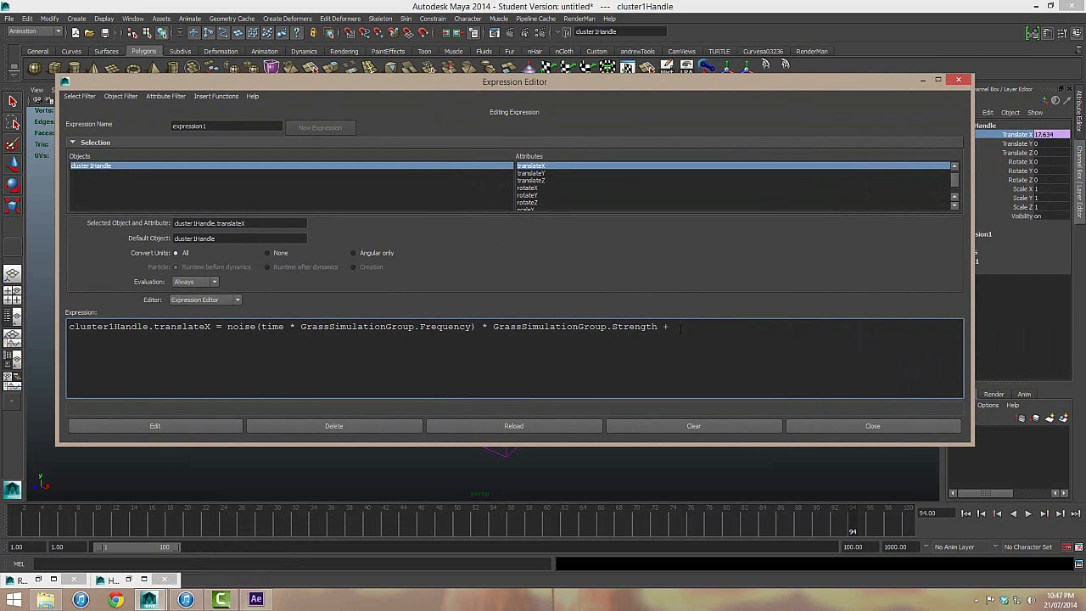
Step: Append "+ GrassSimulationGroup.Bias" to the end of the cluster1Handle.translateX expression, apply the edit and minimise the editor
{"action": "left_click_drag", "start_coordinate": [493, 327], "coordinate": [607, 327]}
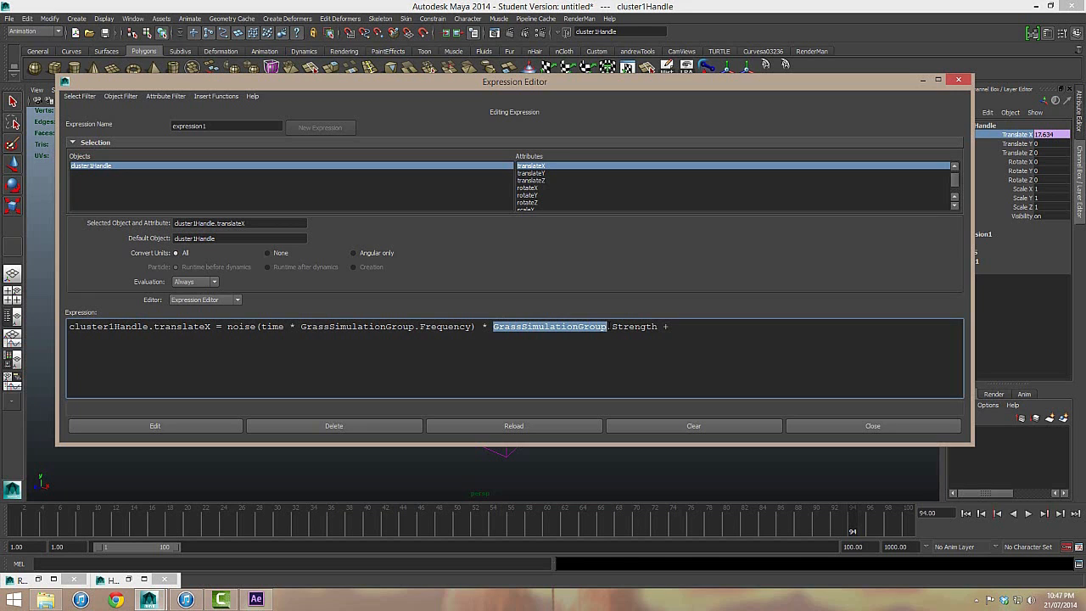
{"action": "left_click", "coordinate": [700, 326]}
{"action": "type", "text": "GrassSimulationGroup."}
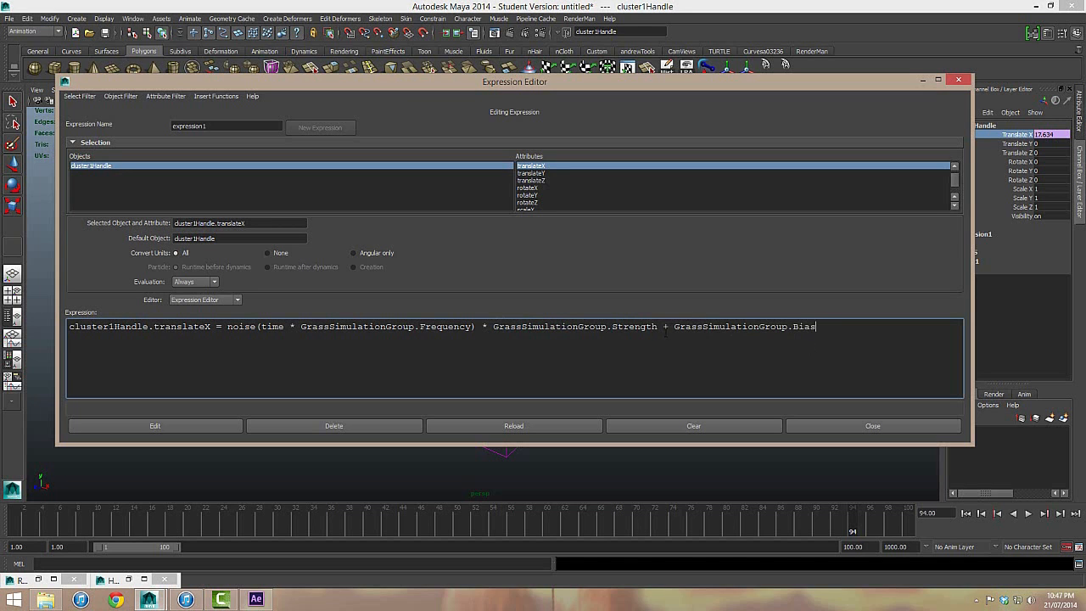
{"action": "left_click_drag", "start_coordinate": [665, 326], "coordinate": [816, 326]}
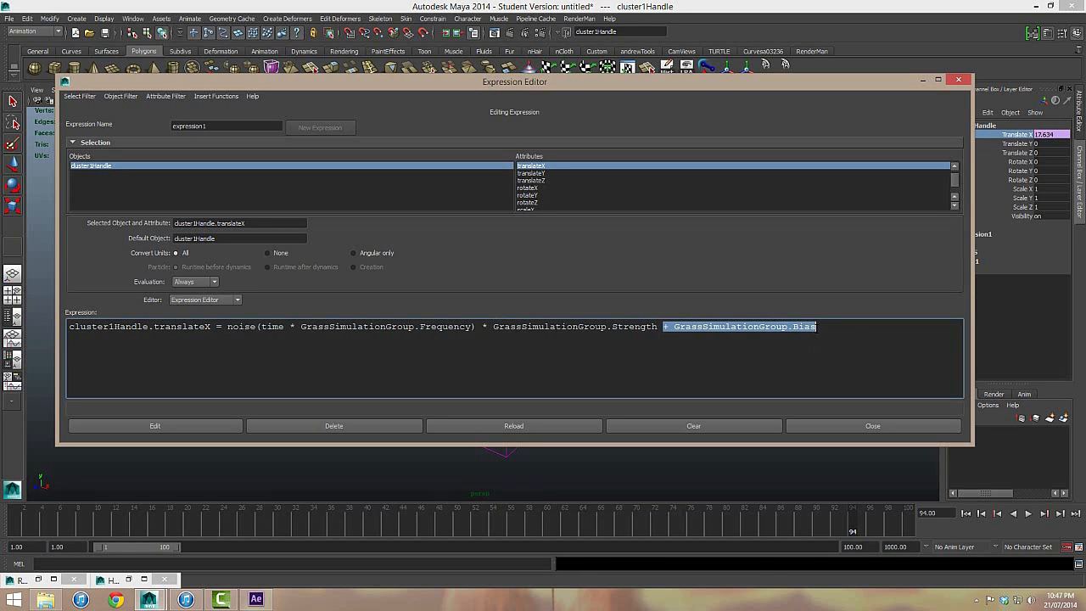
{"action": "left_click", "coordinate": [853, 341]}
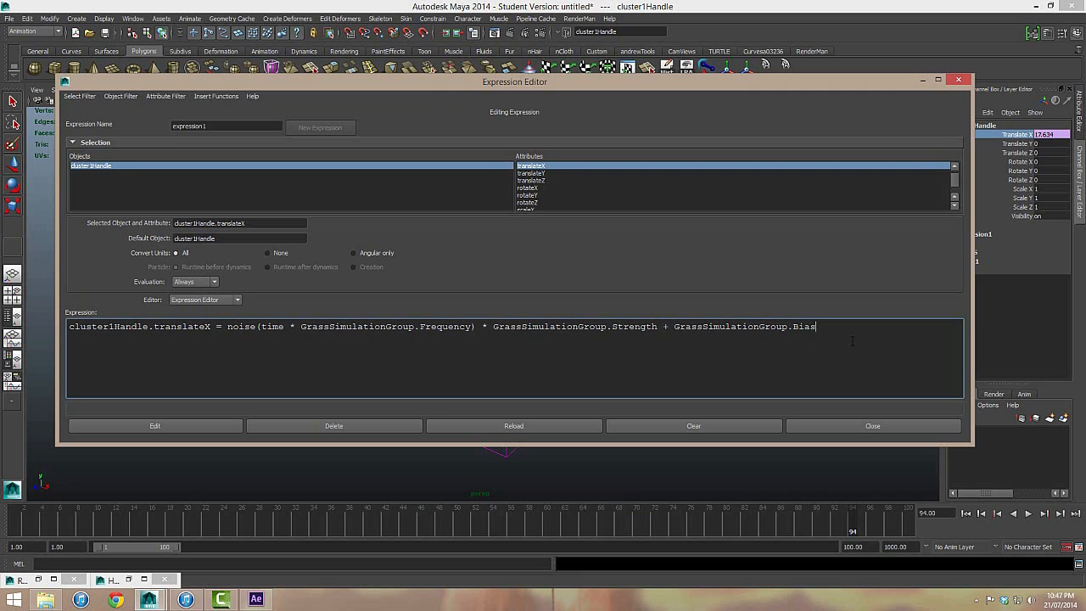
{"action": "left_click", "coordinate": [216, 425]}
{"action": "left_click", "coordinate": [923, 81]}
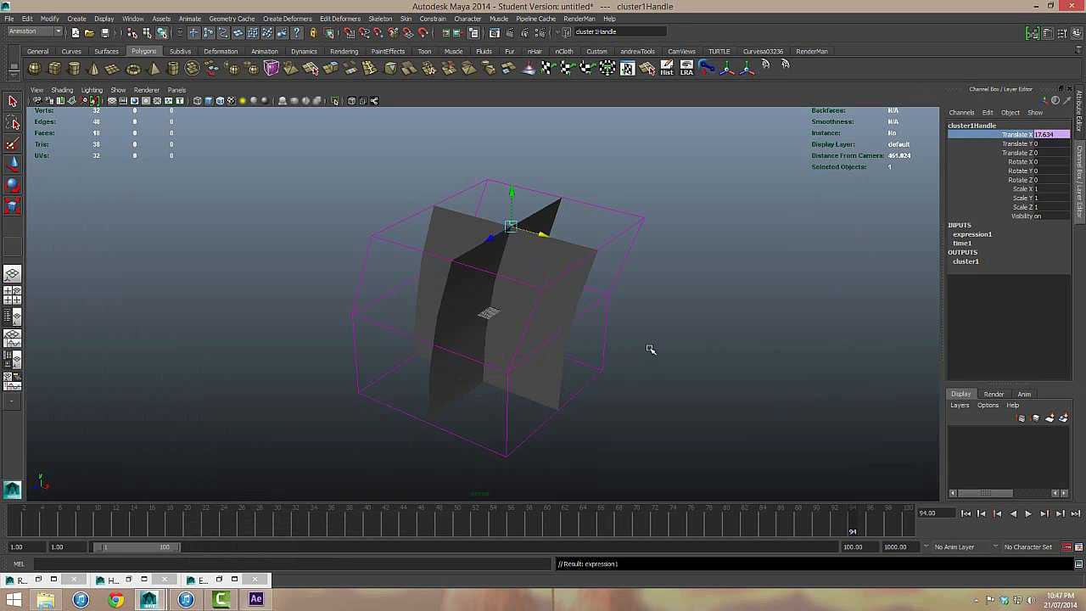
Step: Select GrassSimulationGroup and scrub its Bias value up to 74.4 to test how the planes lean
{"action": "left_click", "coordinate": [650, 351]}
{"action": "left_click", "coordinate": [571, 250]}
{"action": "key", "text": "Up"}
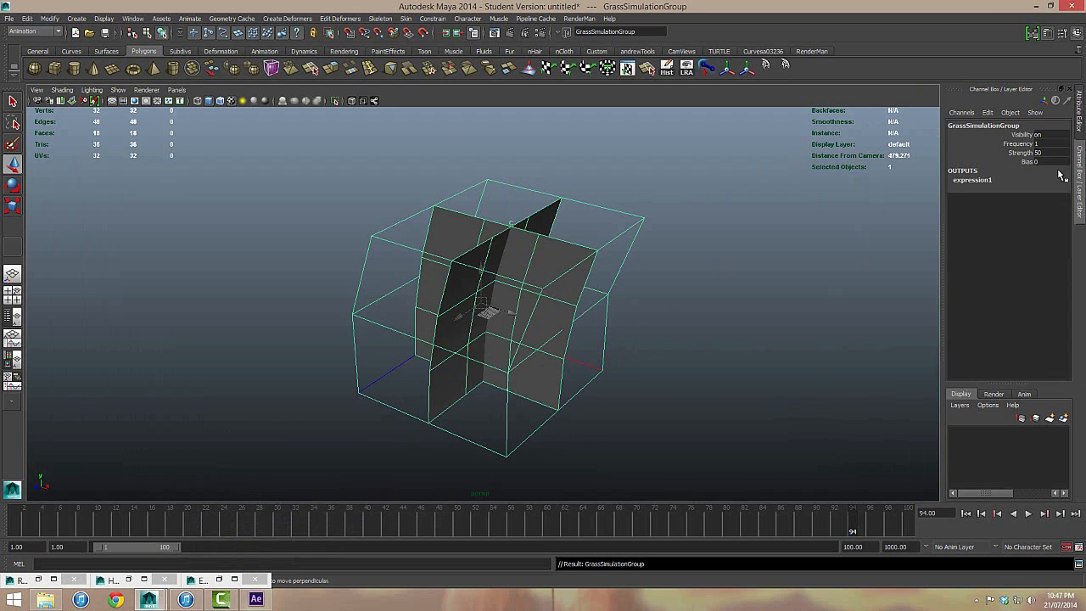
{"action": "left_click", "coordinate": [1030, 162]}
{"action": "middle_click_drag", "start_coordinate": [754, 257], "coordinate": [1062, 368]}
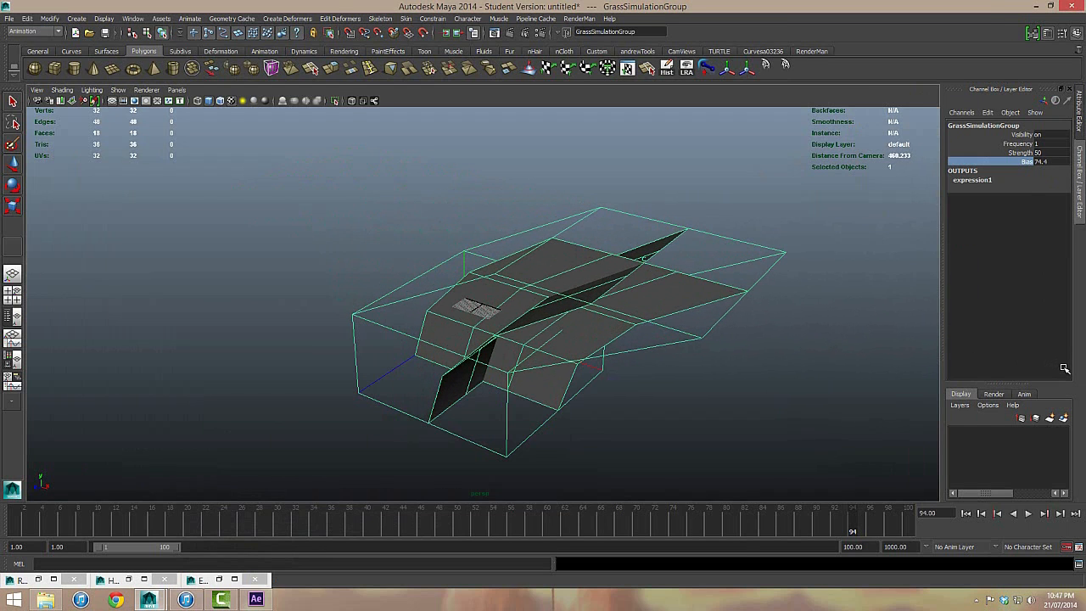
Step: Set the Strength of GrassSimulationGroup to 20, play the animation to check the biased sway, and stop it
{"action": "left_click", "coordinate": [1060, 154]}
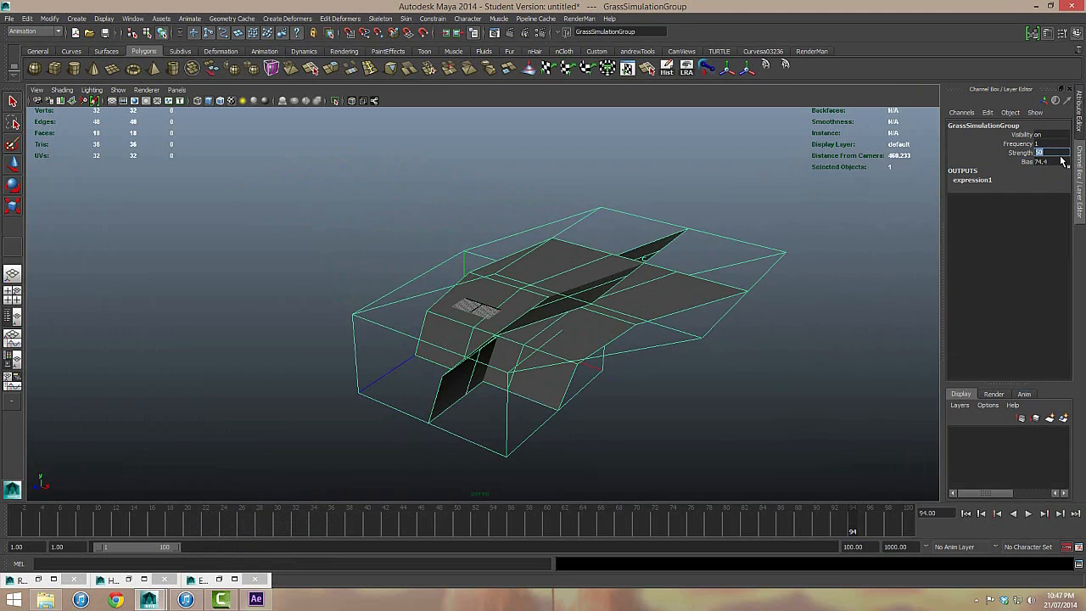
{"action": "type", "text": "20"}
{"action": "key", "text": "Return"}
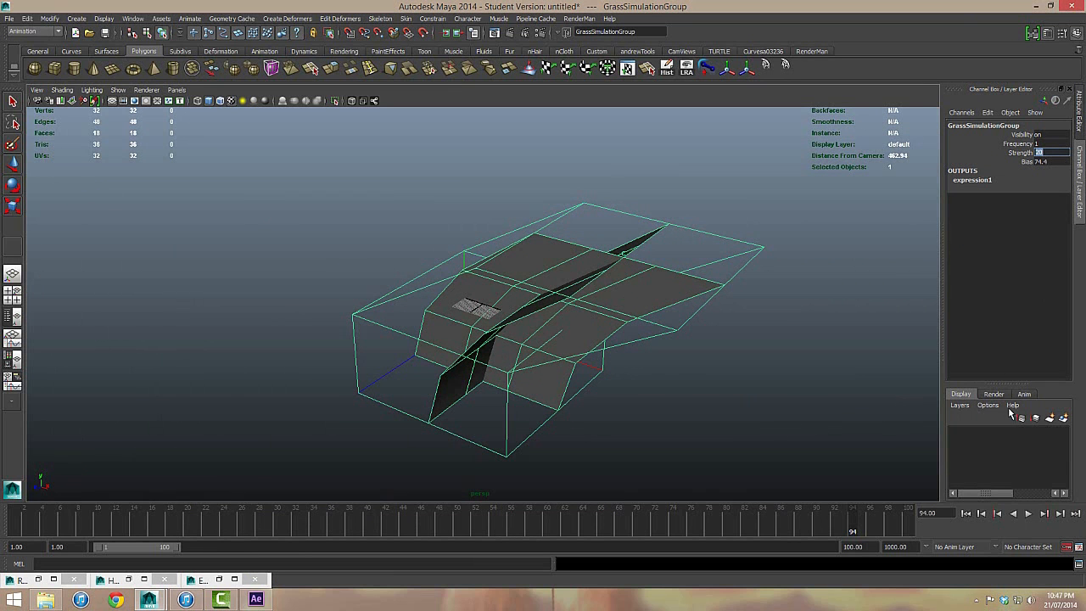
{"action": "left_click", "coordinate": [1028, 514]}
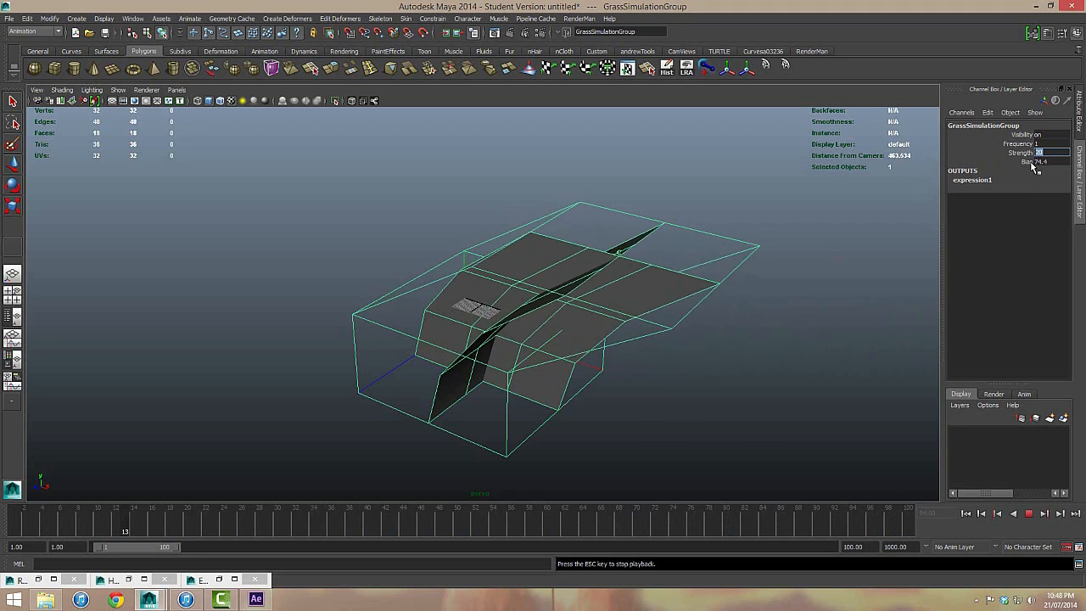
{"action": "key", "text": "Escape"}
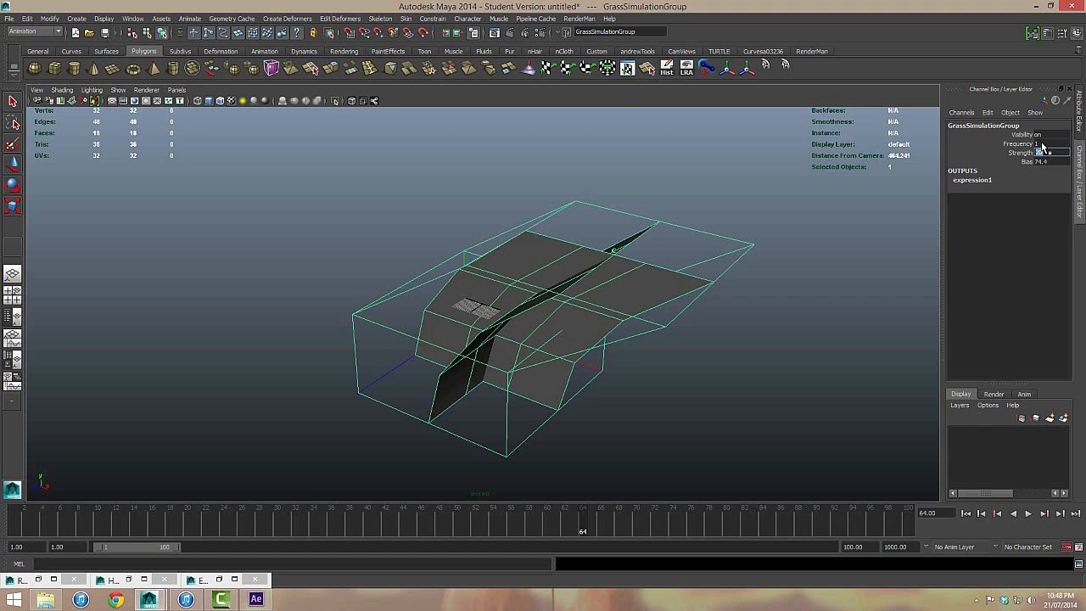
Step: Set GrassSimulationGroup to Frequency 3, Strength 10 and Bias 0, and play the animation to check the sway
{"action": "left_click", "coordinate": [1042, 143]}
{"action": "key", "text": "Tab"}
{"action": "type", "text": "10"}
{"action": "key", "text": "Tab"}
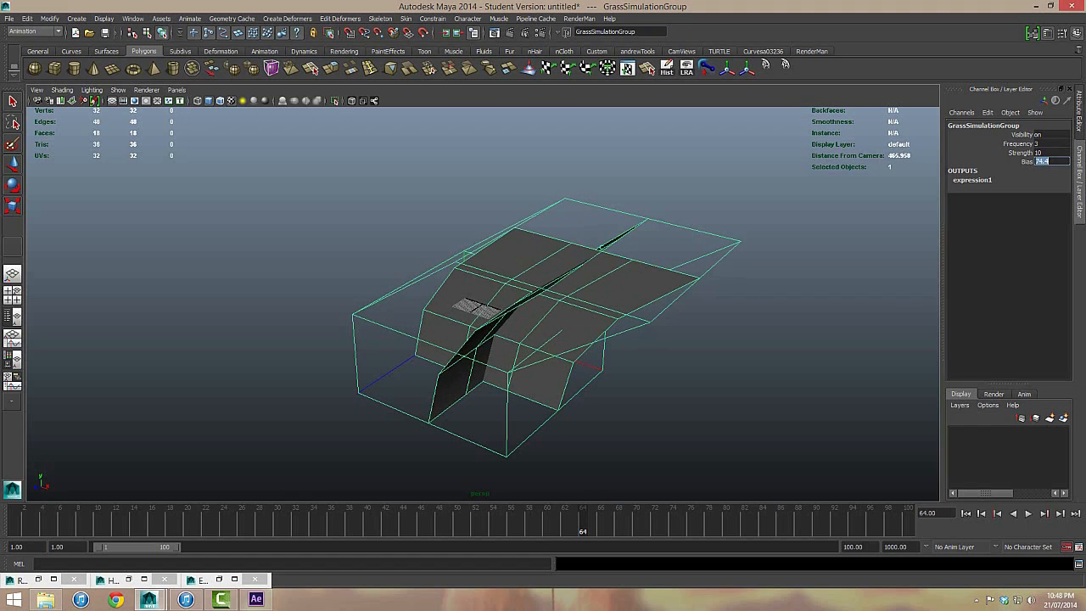
{"action": "type", "text": "0"}
{"action": "key", "text": "Return"}
{"action": "left_click", "coordinate": [1027, 514]}
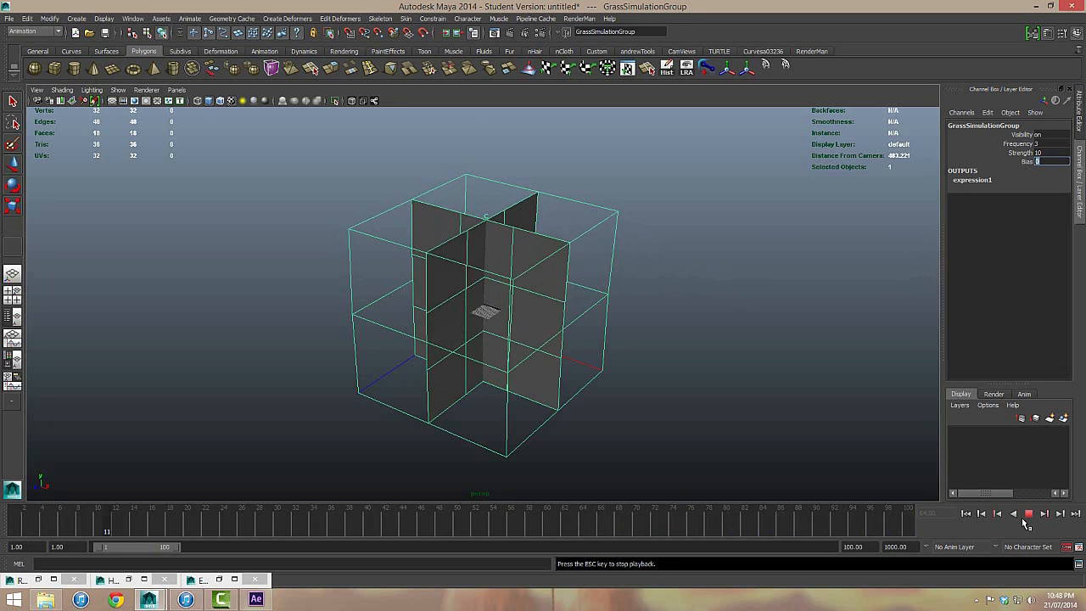
{"action": "left_click", "coordinate": [1023, 516]}
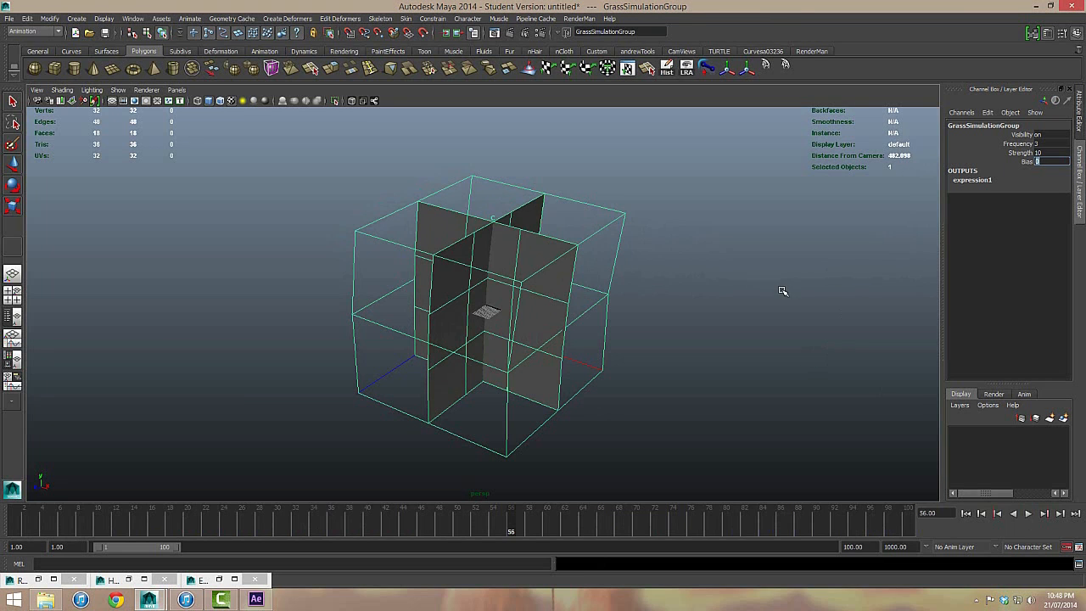
Step: Set the Frequency, Strength and Bias of GrassSimulationGroup all to 0 together
{"action": "left_click", "coordinate": [613, 279]}
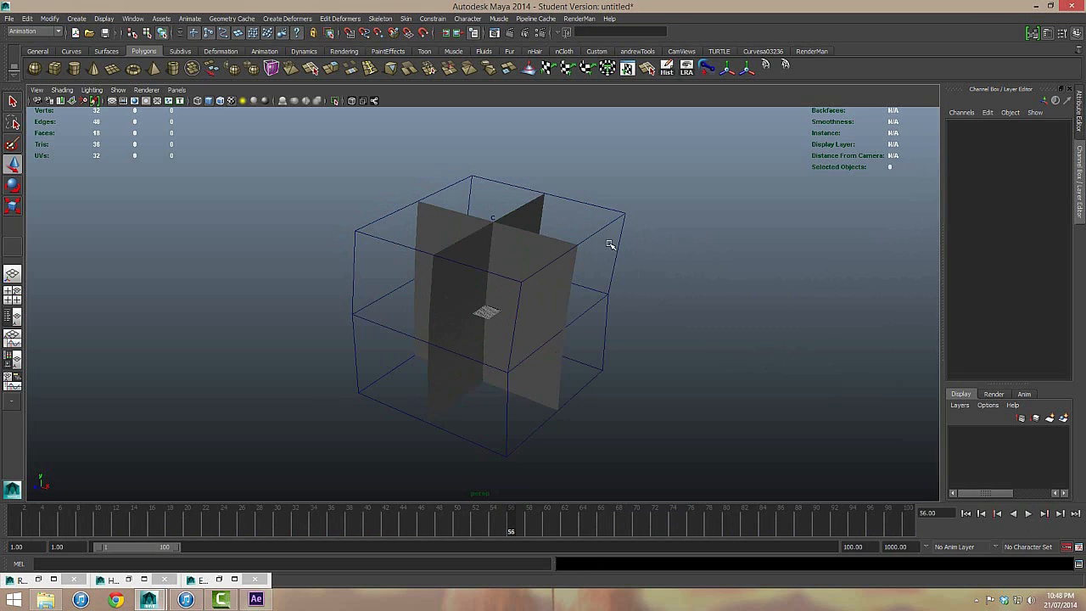
{"action": "left_click", "coordinate": [537, 225]}
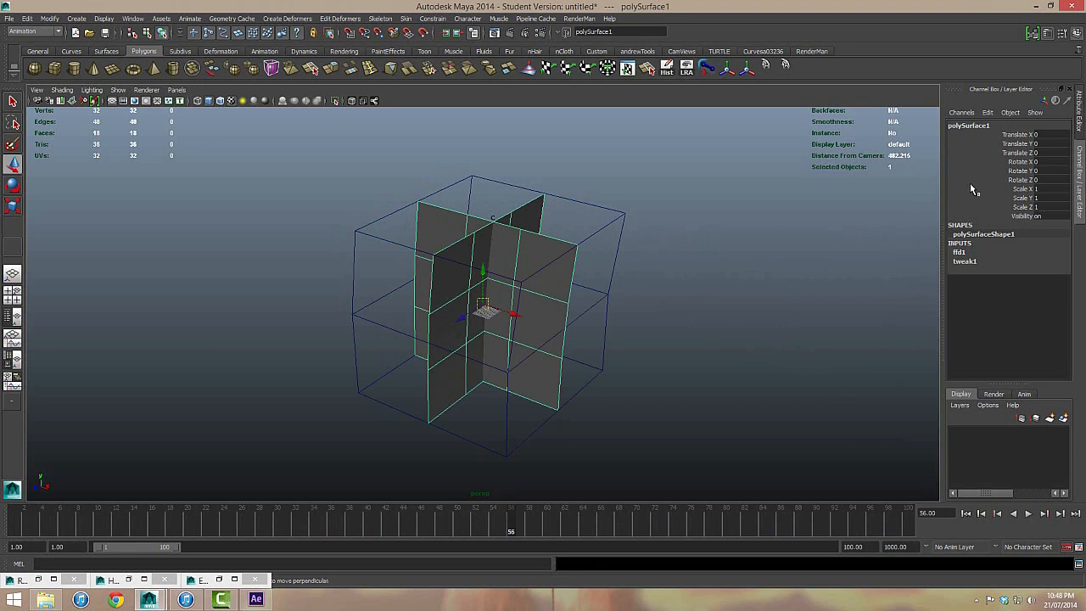
{"action": "left_click", "coordinate": [582, 235]}
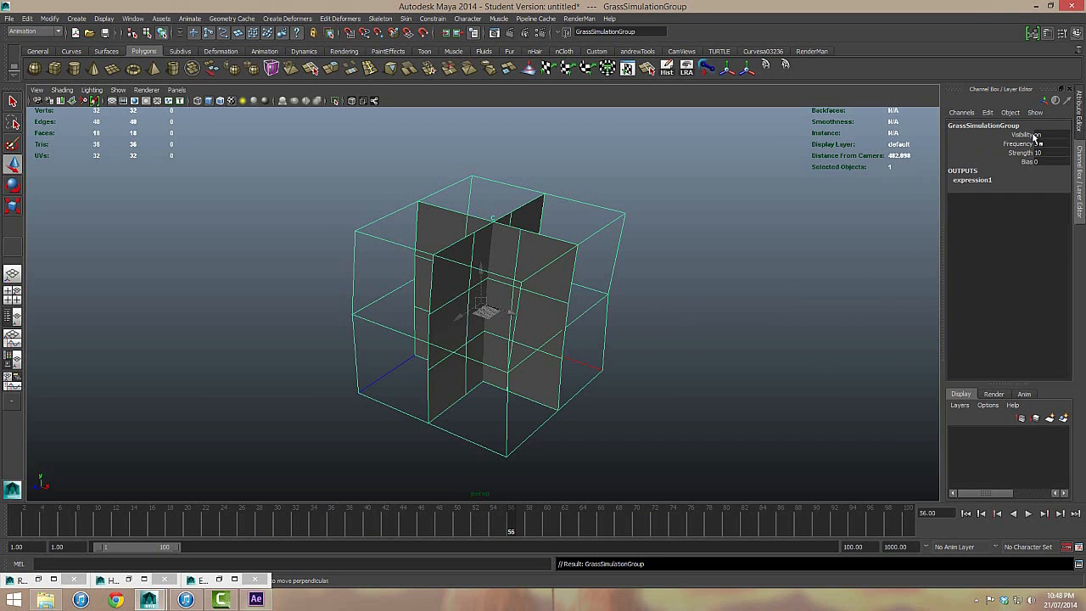
{"action": "left_click_drag", "start_coordinate": [1041, 144], "coordinate": [1046, 158]}
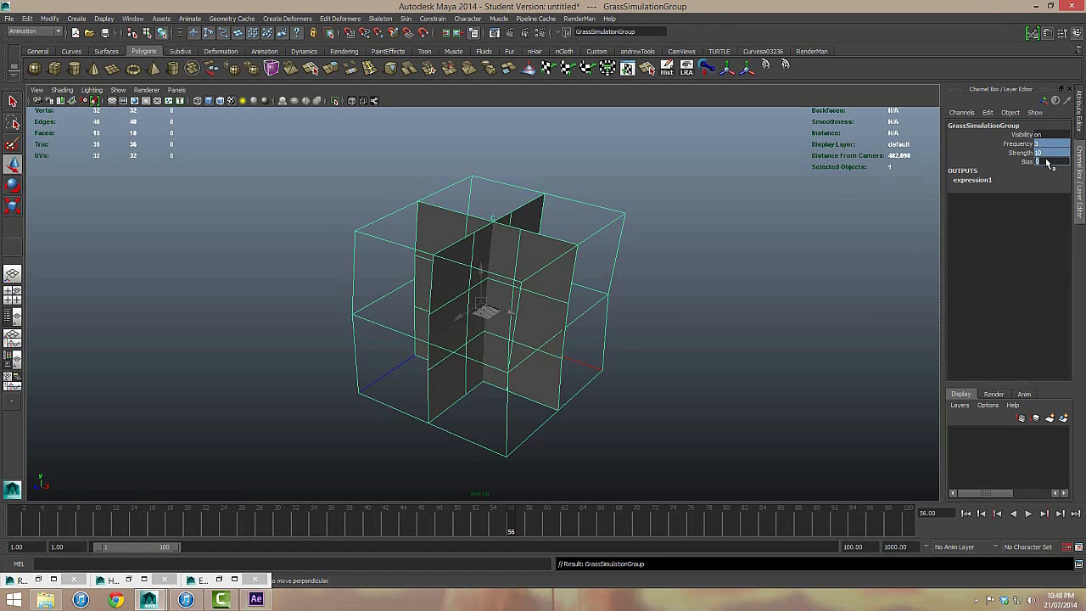
{"action": "type", "text": "0"}
{"action": "key", "text": "Return"}
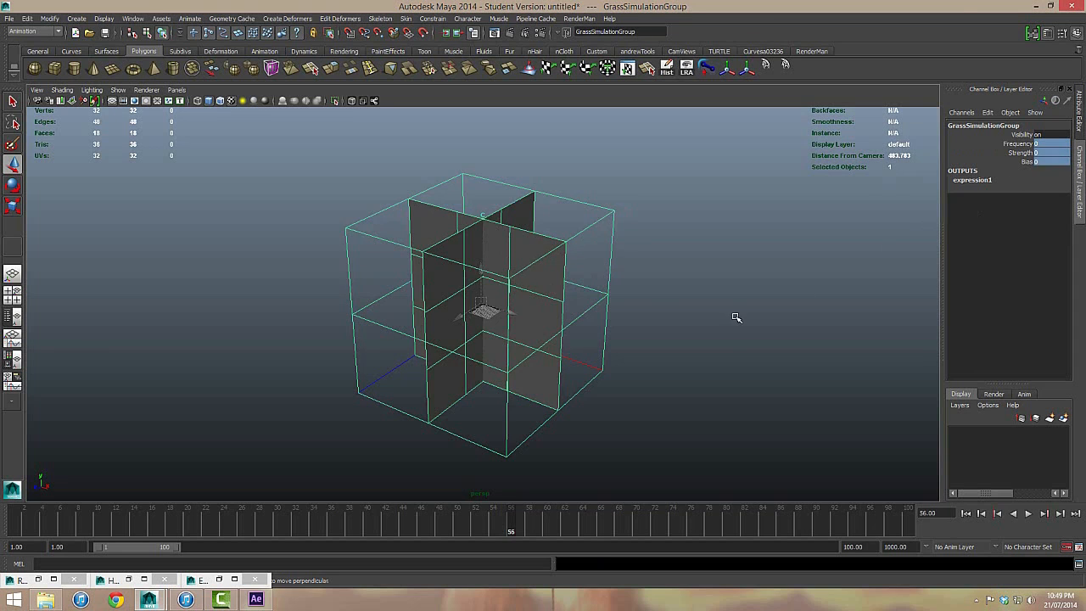
Step: Duplicate the crossed planes and move the copy about 181 units along negative X, clear of the original lattice
{"action": "left_click", "coordinate": [735, 315]}
{"action": "left_click", "coordinate": [482, 250]}
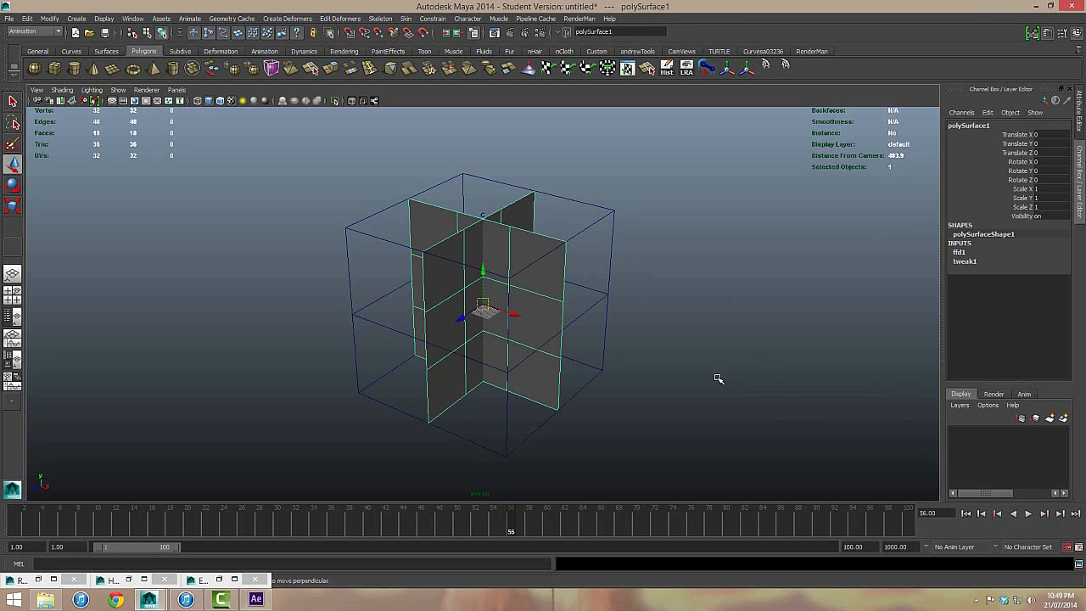
{"action": "scroll", "coordinate": [703, 351], "scroll_direction": "down", "scroll_amount": 2}
{"action": "key", "text": "ctrl+d"}
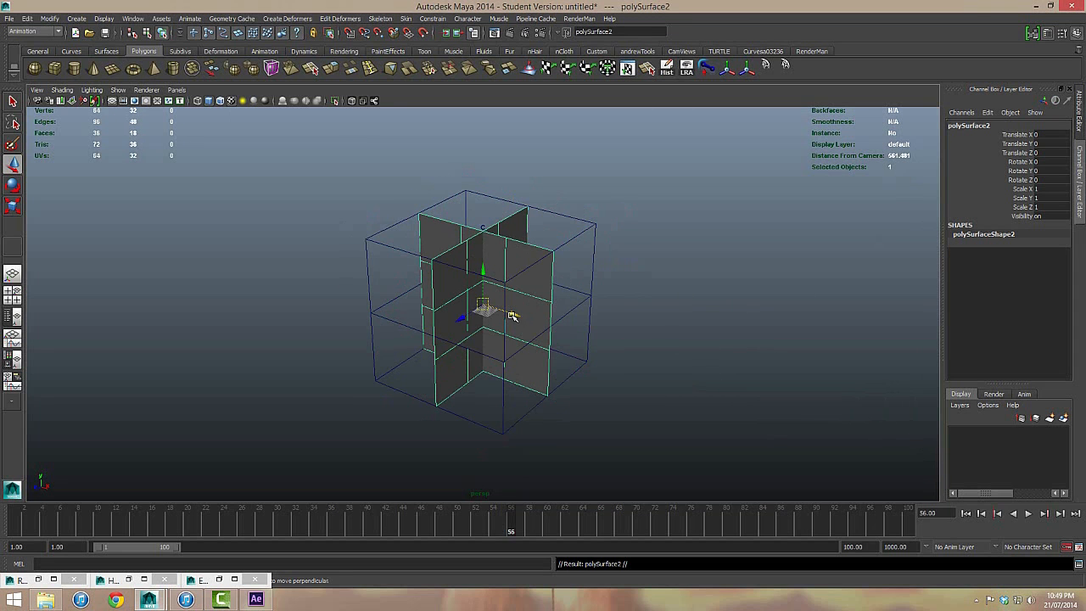
{"action": "left_click_drag", "start_coordinate": [513, 314], "coordinate": [369, 329]}
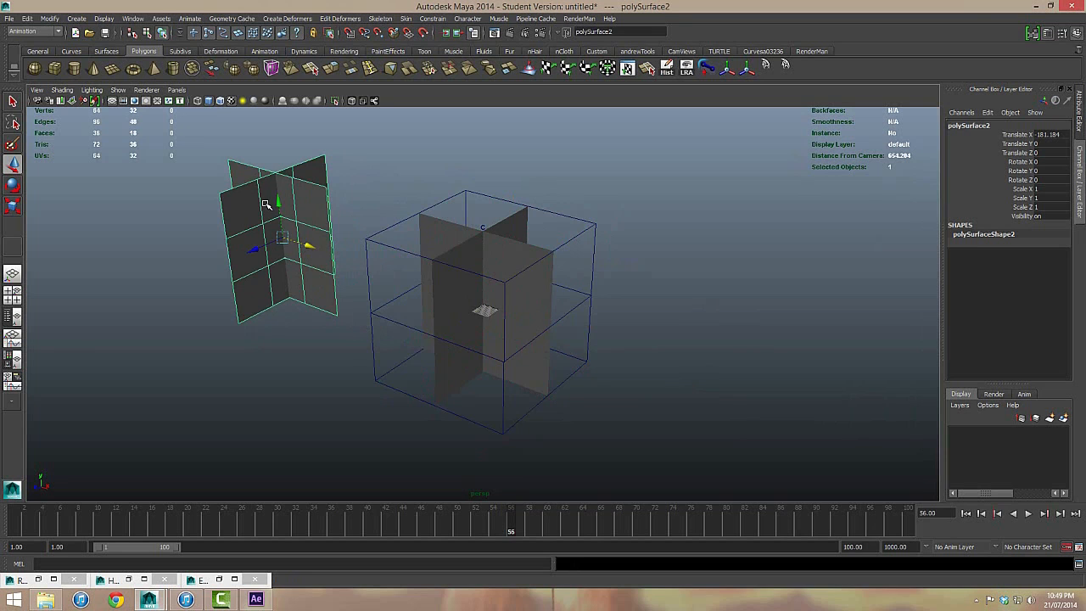
Step: Add a lattice around the duplicated planes and create a cluster from its top four lattice points
{"action": "left_click", "coordinate": [280, 18]}
{"action": "left_click", "coordinate": [307, 48]}
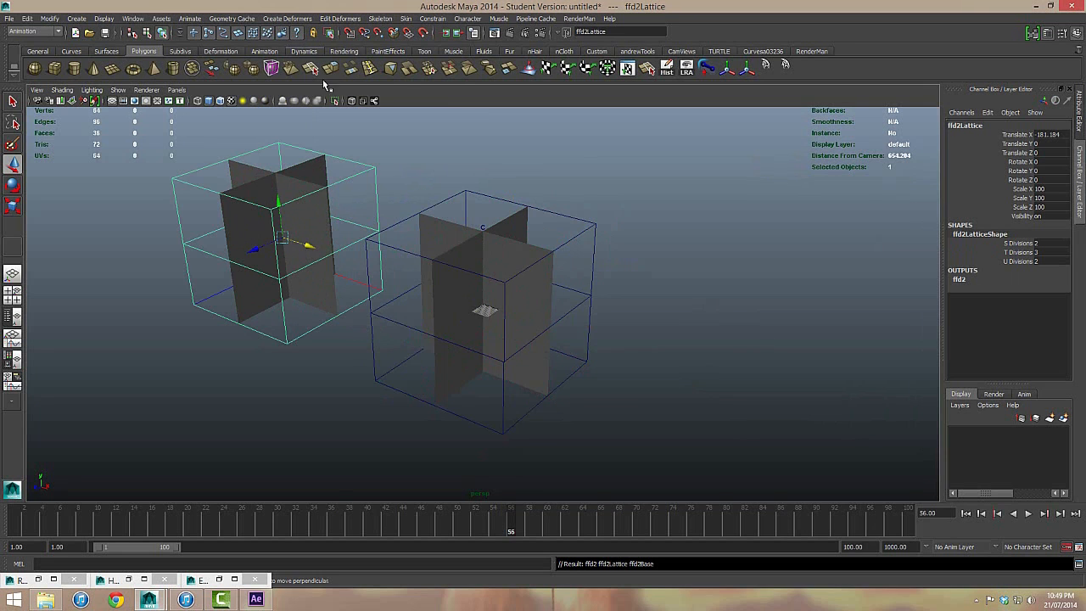
{"action": "right_click_drag", "start_coordinate": [369, 165], "coordinate": [353, 143]}
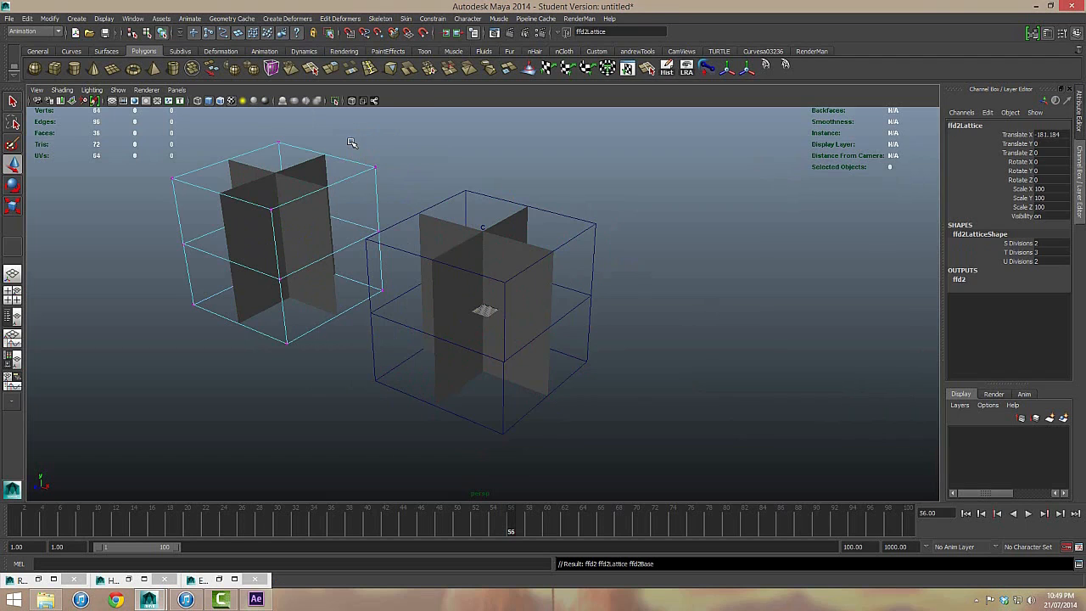
{"action": "left_click_drag", "start_coordinate": [128, 122], "coordinate": [366, 193]}
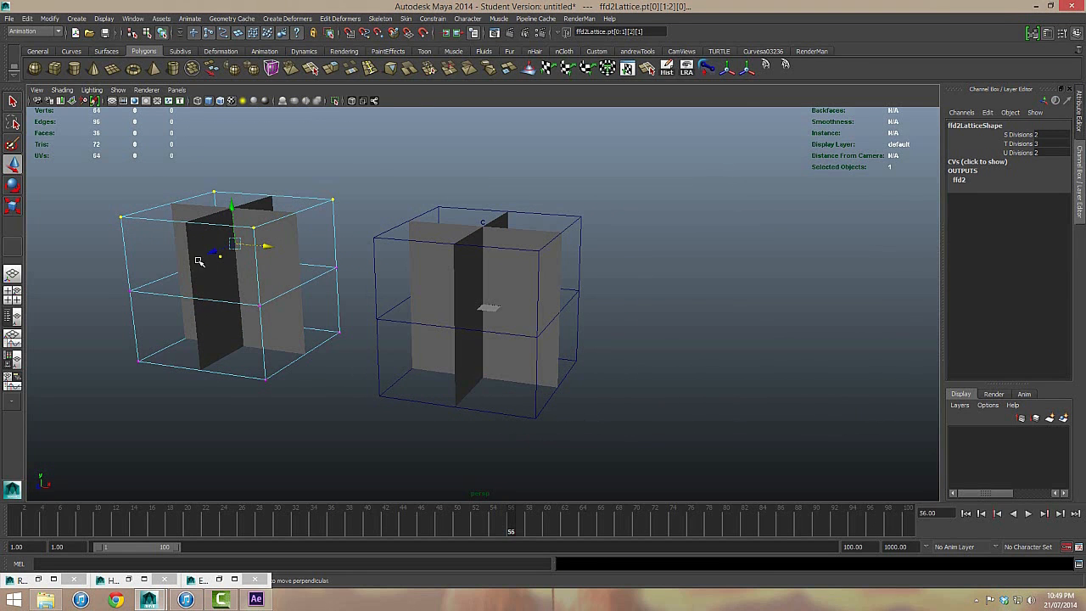
{"action": "left_click", "coordinate": [275, 20]}
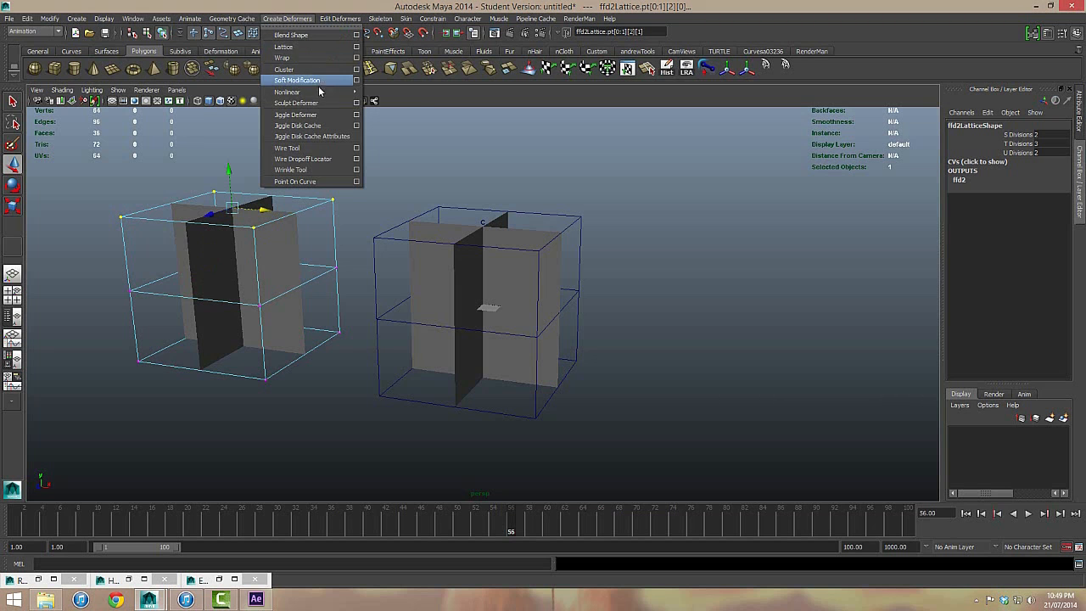
{"action": "left_click", "coordinate": [285, 69]}
{"action": "left_click_drag", "start_coordinate": [393, 164], "coordinate": [403, 190], "text": "alt"}
Step: Select the original planes' cluster handle and open the expression driving its Translate X
{"action": "left_click_drag", "start_coordinate": [468, 278], "coordinate": [502, 336]}
{"action": "key", "text": "ctrl+z"}
{"action": "left_click", "coordinate": [605, 347]}
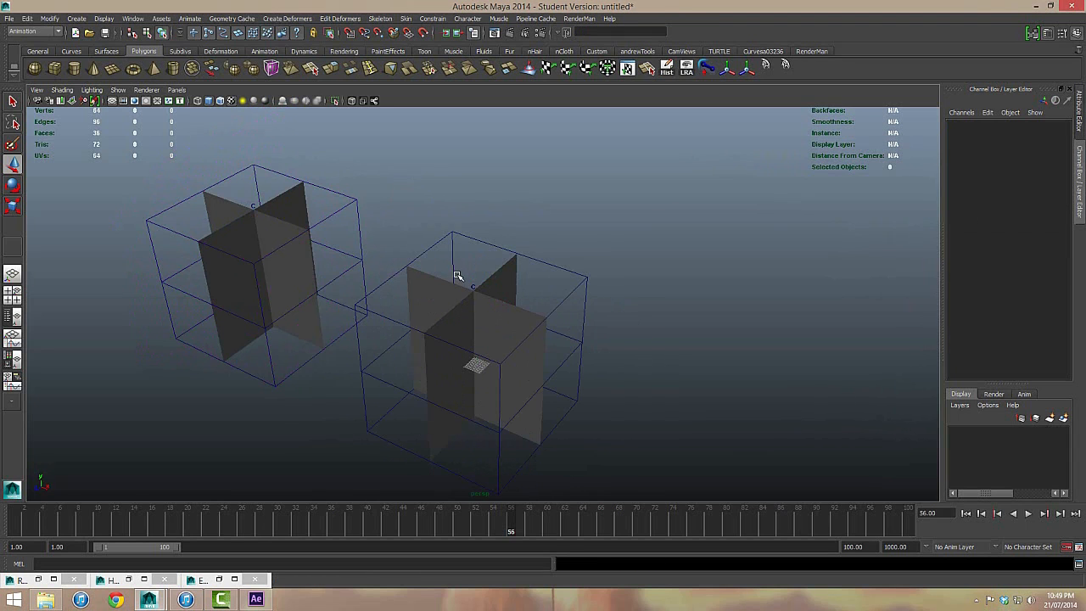
{"action": "left_click_drag", "start_coordinate": [457, 275], "coordinate": [477, 291]}
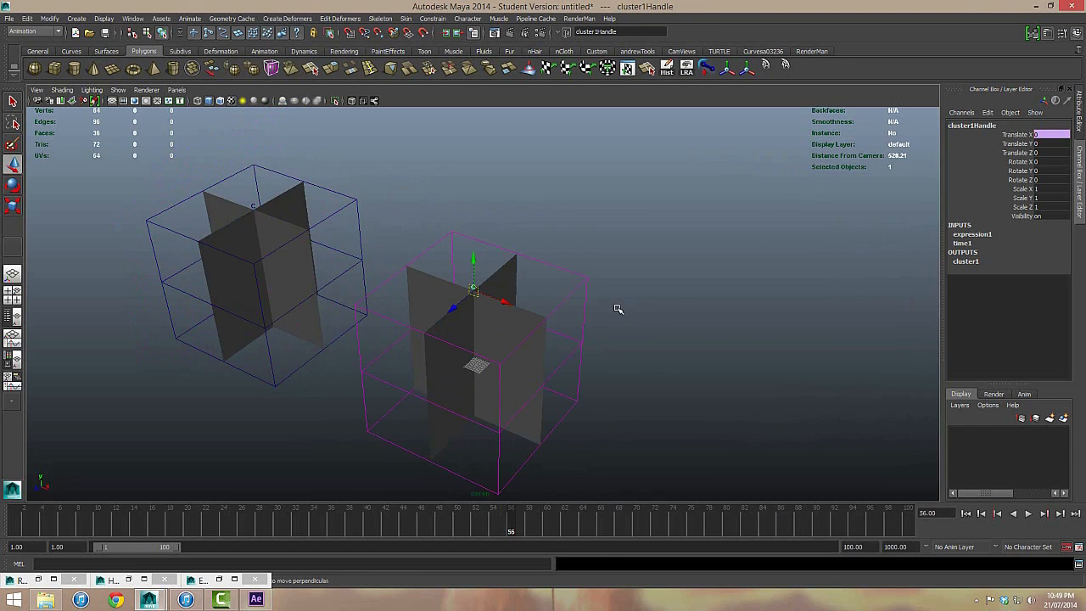
{"action": "left_click", "coordinate": [1017, 135]}
{"action": "right_click", "coordinate": [1017, 135]}
{"action": "left_click", "coordinate": [1012, 152]}
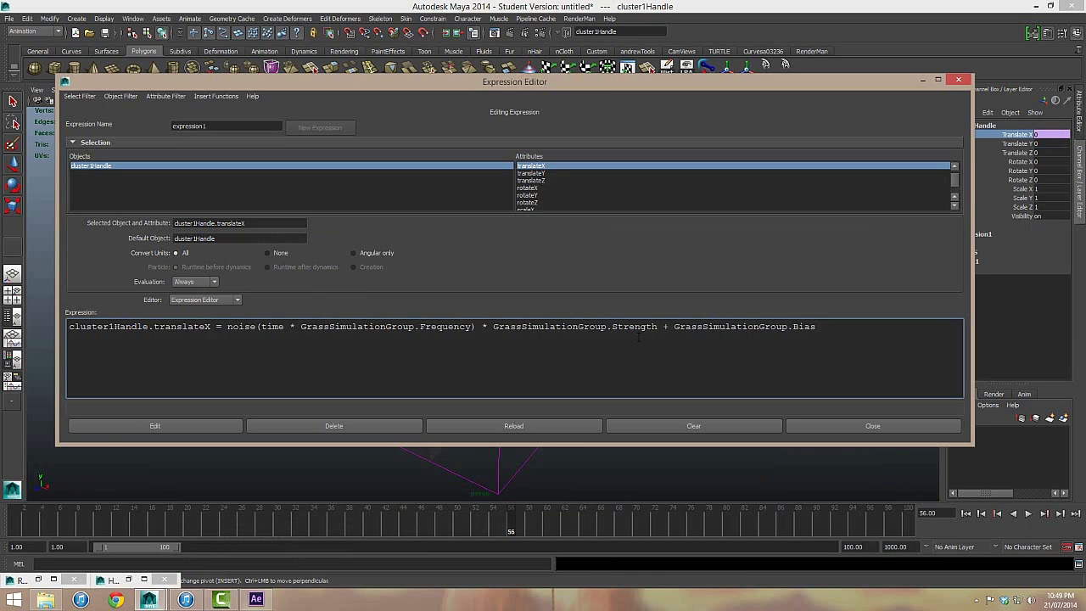
Step: Copy the original cluster's full Translate X expression and open a new expression for the duplicate's cluster handle on Translate X
{"action": "left_click_drag", "start_coordinate": [852, 328], "coordinate": [74, 312]}
{"action": "key", "text": "ctrl+c"}
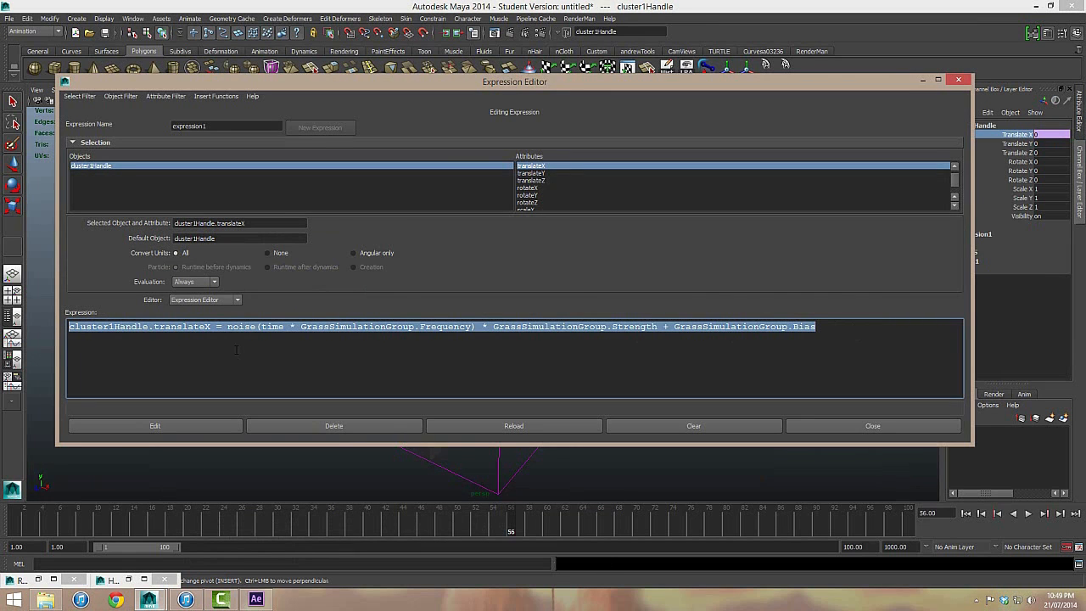
{"action": "left_click", "coordinate": [923, 80]}
{"action": "left_click_drag", "start_coordinate": [245, 194], "coordinate": [314, 289]}
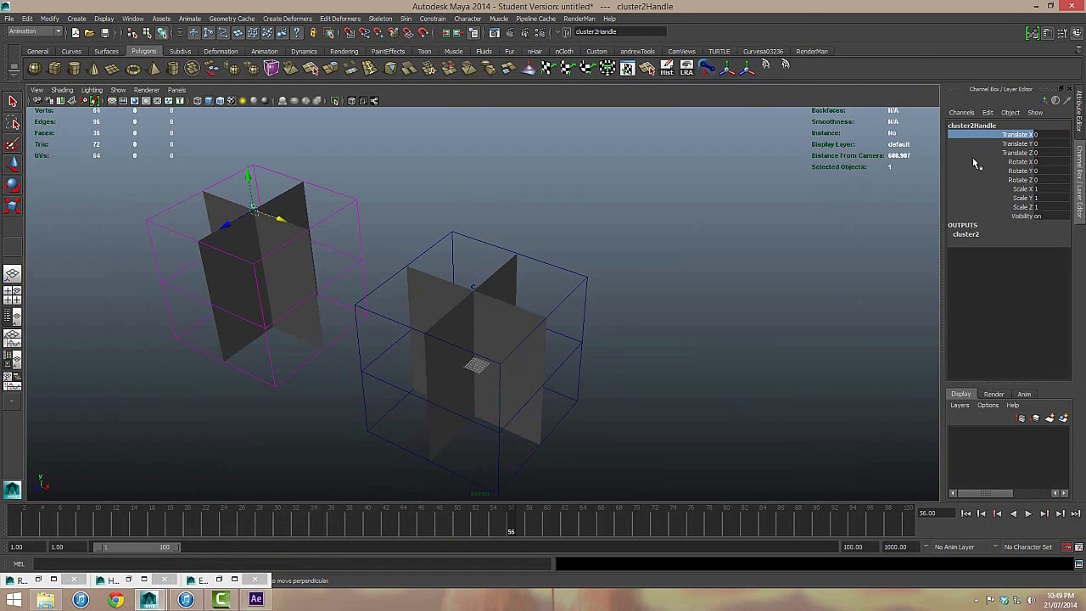
{"action": "right_click", "coordinate": [1008, 134]}
{"action": "left_click", "coordinate": [1010, 151]}
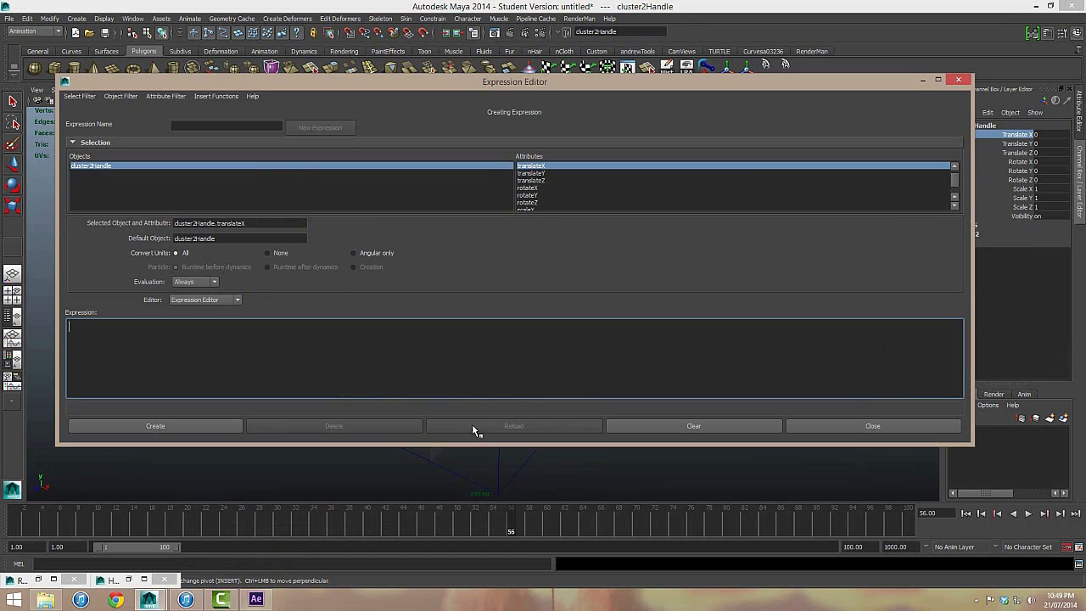
Step: Paste the copied noise expression, change its target to cluster2Handle.translateX, and create it for the duplicate's cluster
{"action": "key", "text": "ctrl+v"}
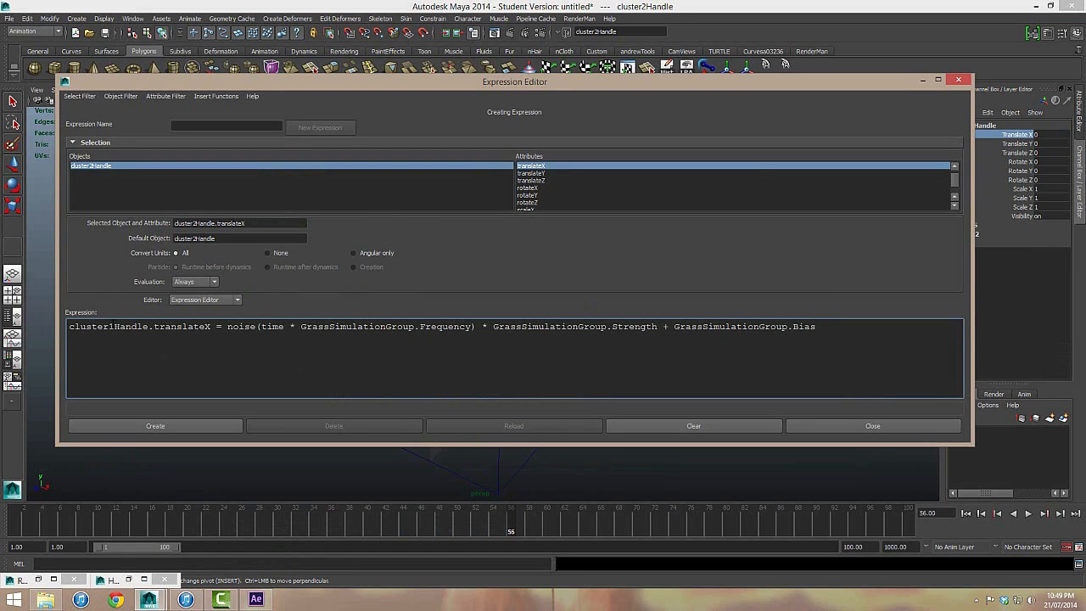
{"action": "key", "text": "BackSpace"}
{"action": "type", "text": "2"}
{"action": "left_click", "coordinate": [148, 426]}
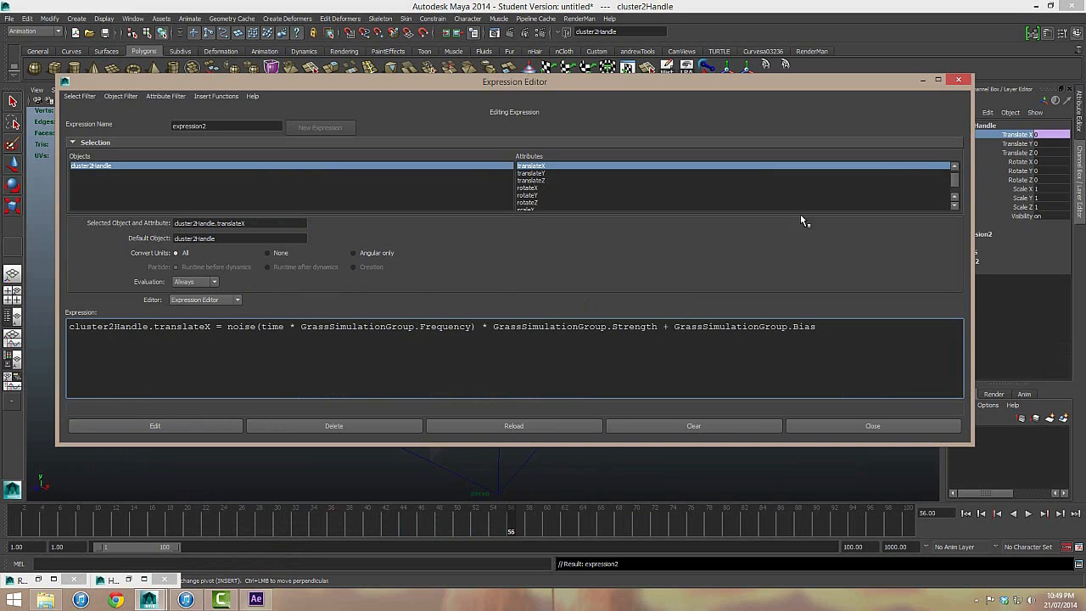
{"action": "left_click", "coordinate": [958, 79]}
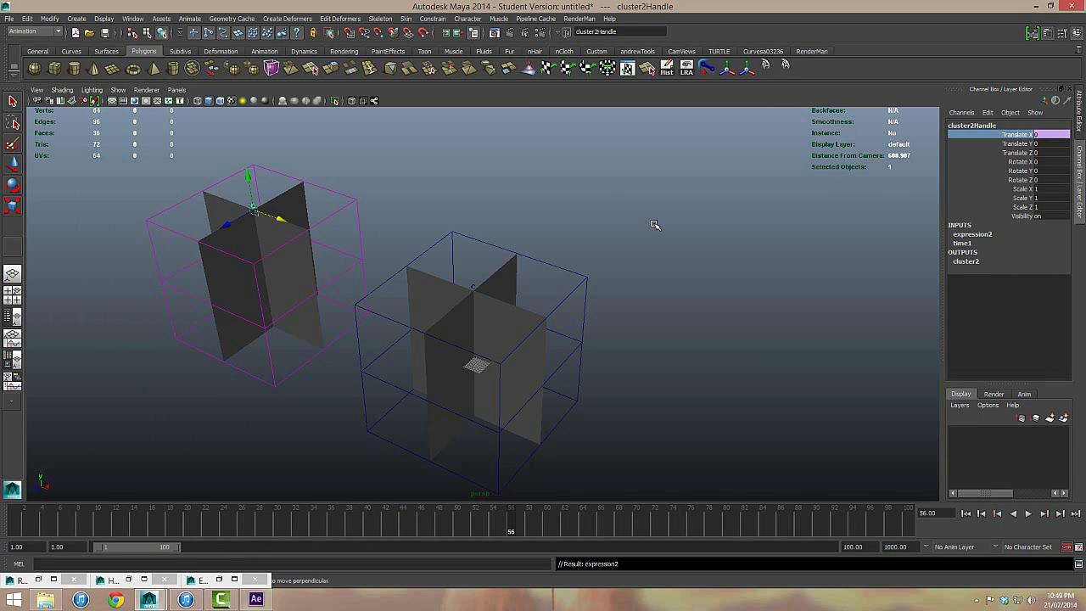
Step: Select GrassSimulationGroup through the original planes and set its Frequency to 3 and Strength to 10
{"action": "left_click", "coordinate": [574, 238]}
{"action": "left_click", "coordinate": [487, 335]}
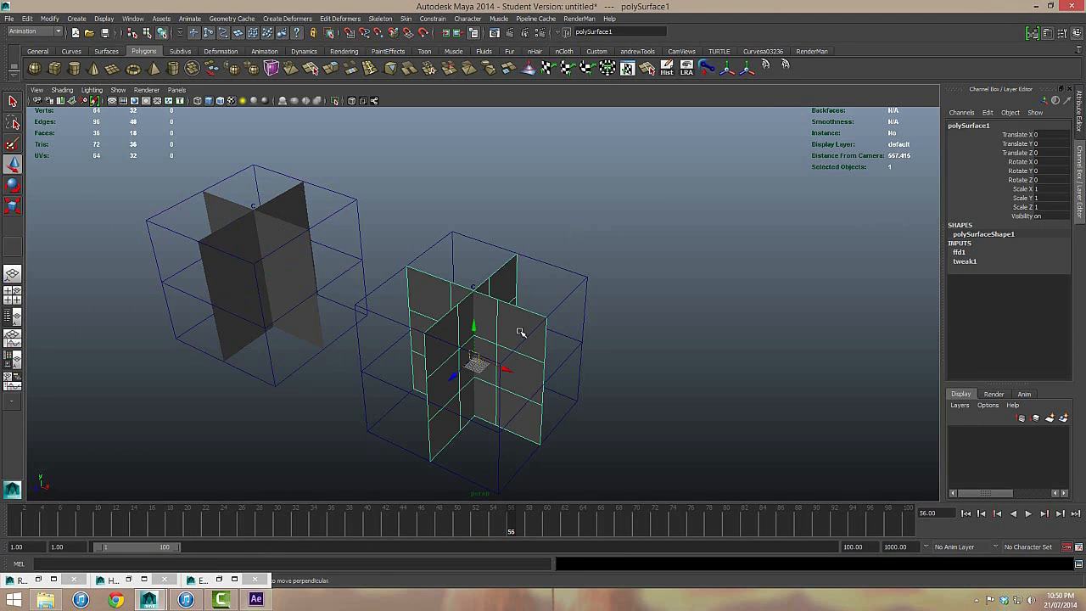
{"action": "key", "text": "Up"}
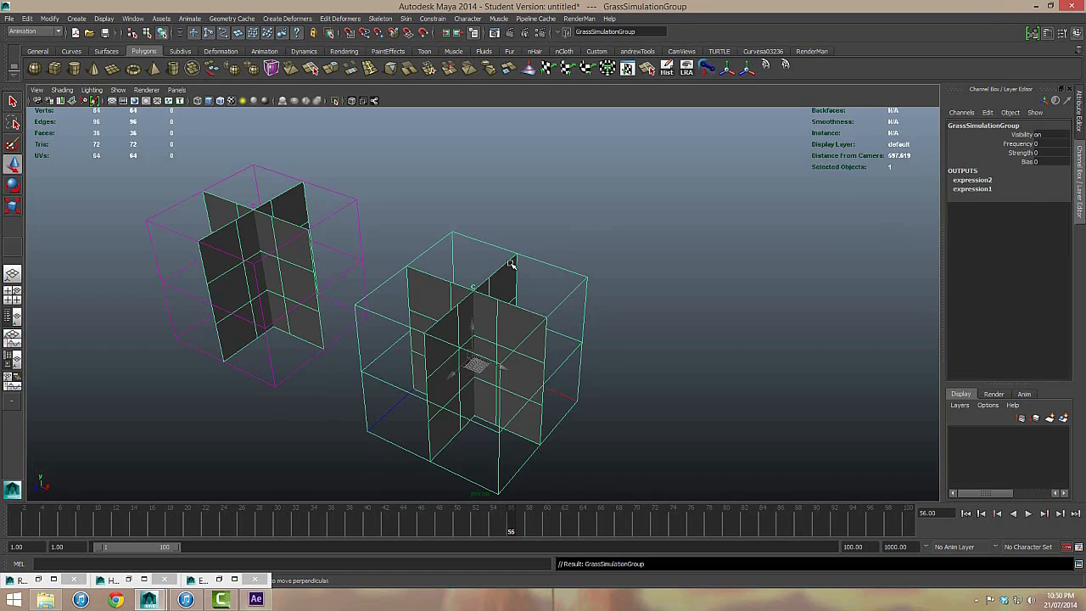
{"action": "left_click", "coordinate": [1050, 146]}
{"action": "type", "text": "3"}
{"action": "key", "text": "Tab"}
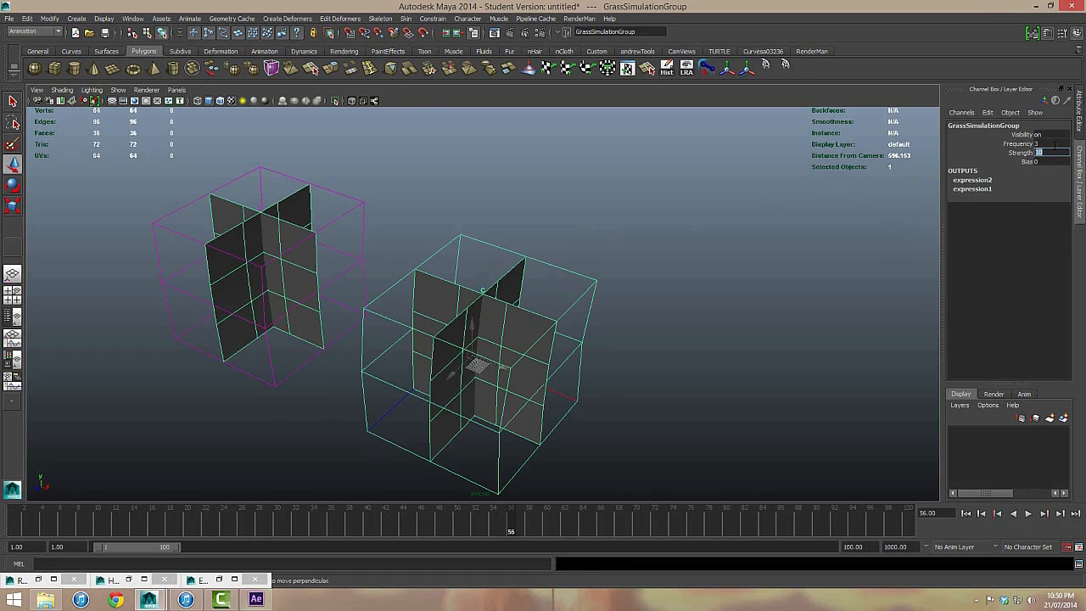
Step: Play the animation to check both plane sets swaying, stop it, return to frame 1 and clear the selection
{"action": "left_click", "coordinate": [1027, 513]}
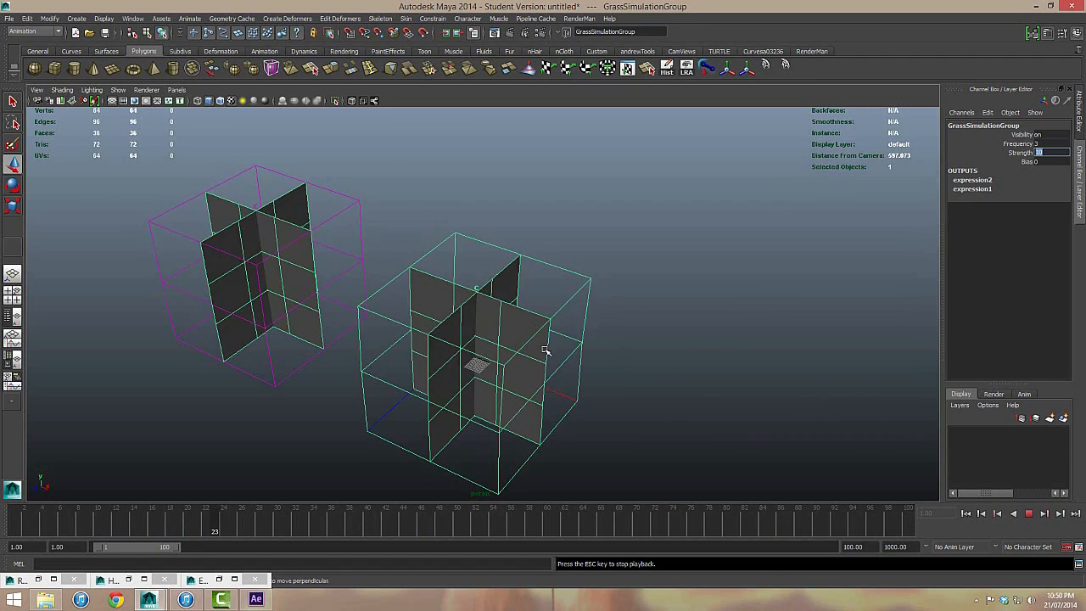
{"action": "left_click", "coordinate": [1030, 515]}
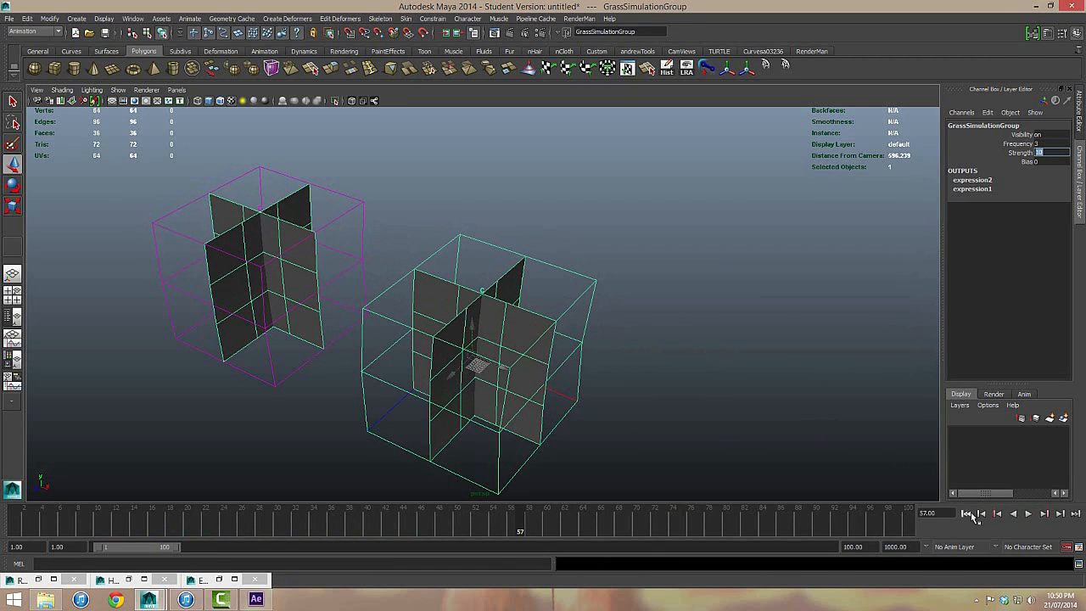
{"action": "left_click", "coordinate": [967, 514]}
{"action": "left_click", "coordinate": [654, 374]}
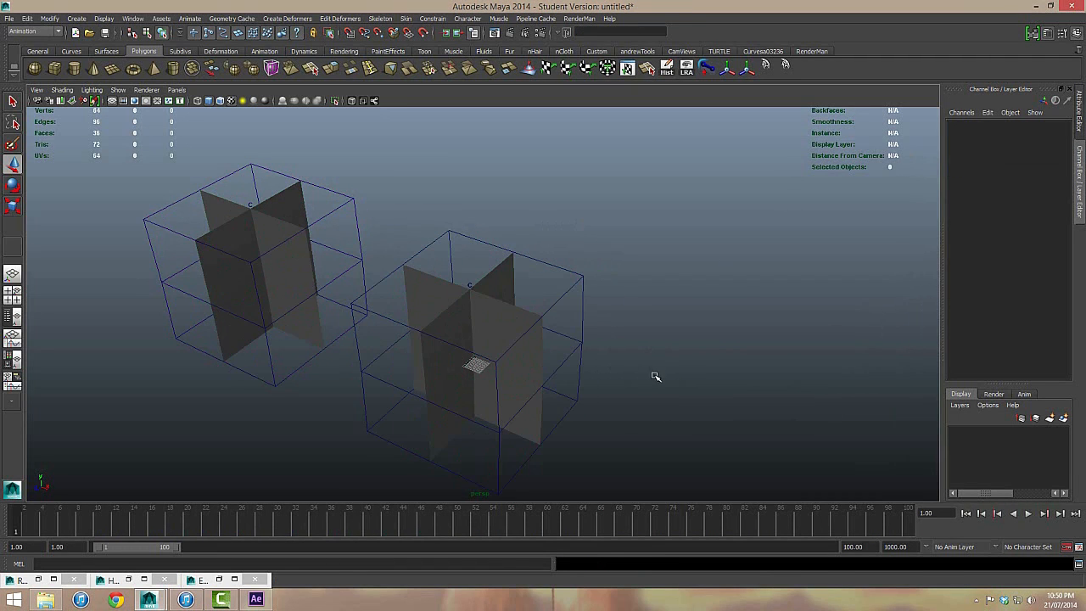
Step: Assign a new Lambert material to the original crossed planes
{"action": "left_click_drag", "start_coordinate": [609, 319], "coordinate": [623, 299], "text": "alt"}
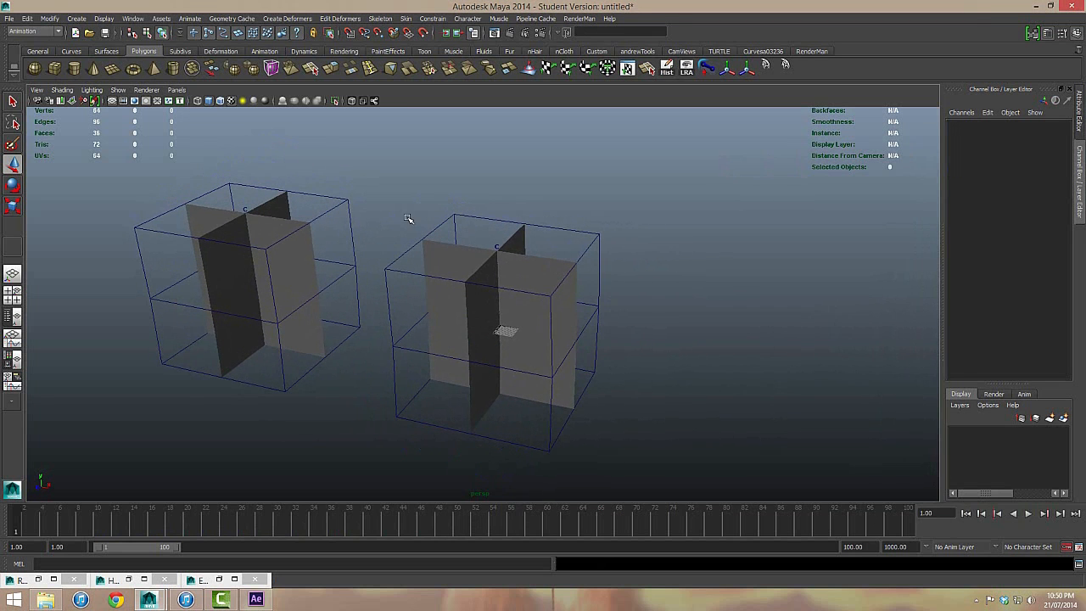
{"action": "left_click", "coordinate": [443, 252]}
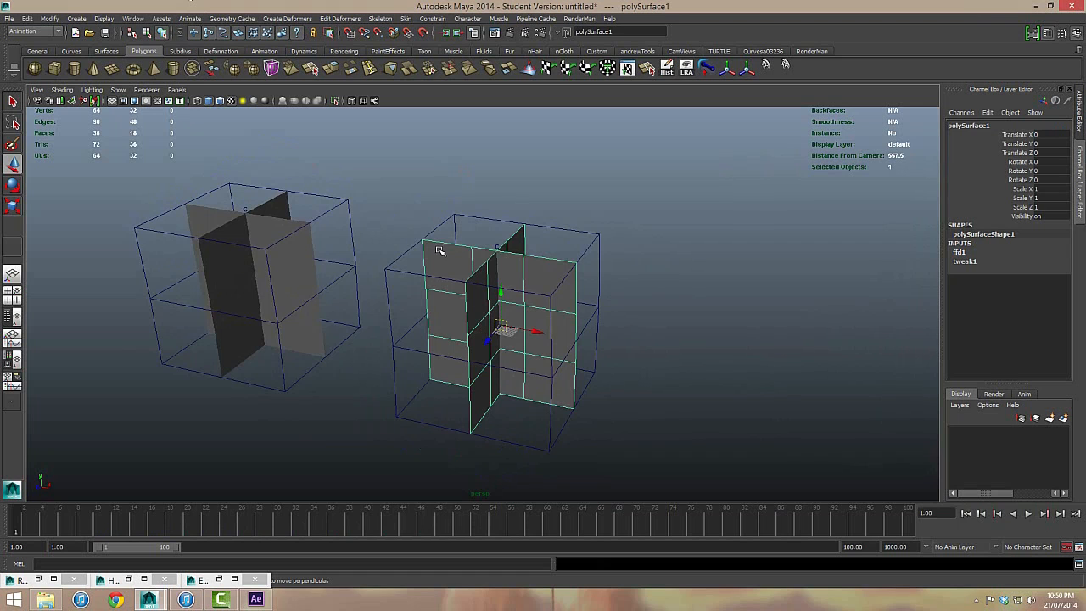
{"action": "right_click_drag", "start_coordinate": [442, 253], "coordinate": [466, 461]}
{"action": "left_click_drag", "start_coordinate": [425, 208], "coordinate": [446, 115]}
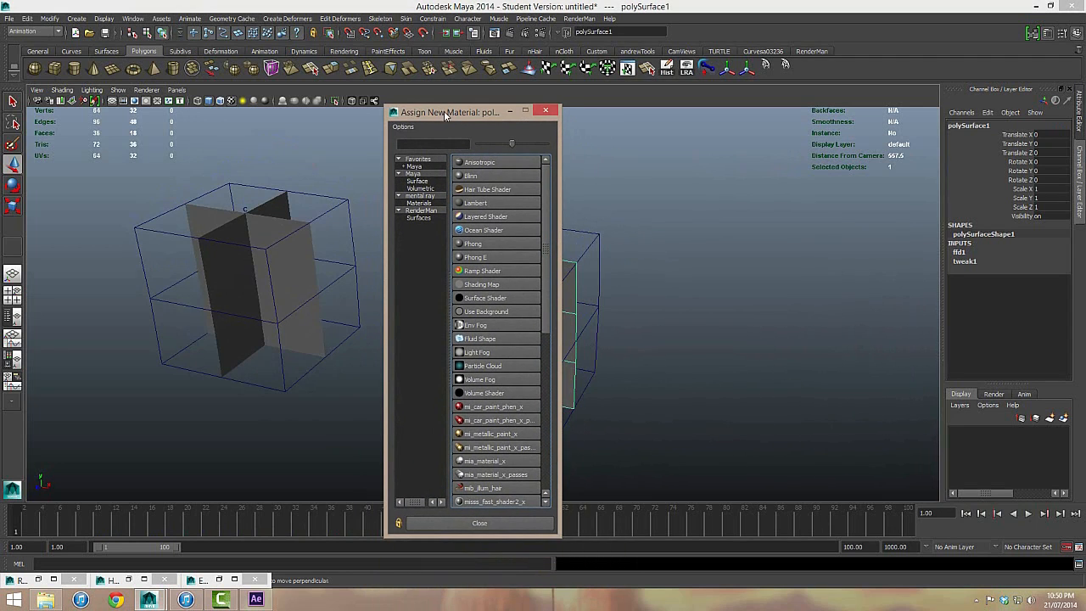
{"action": "left_click", "coordinate": [471, 205]}
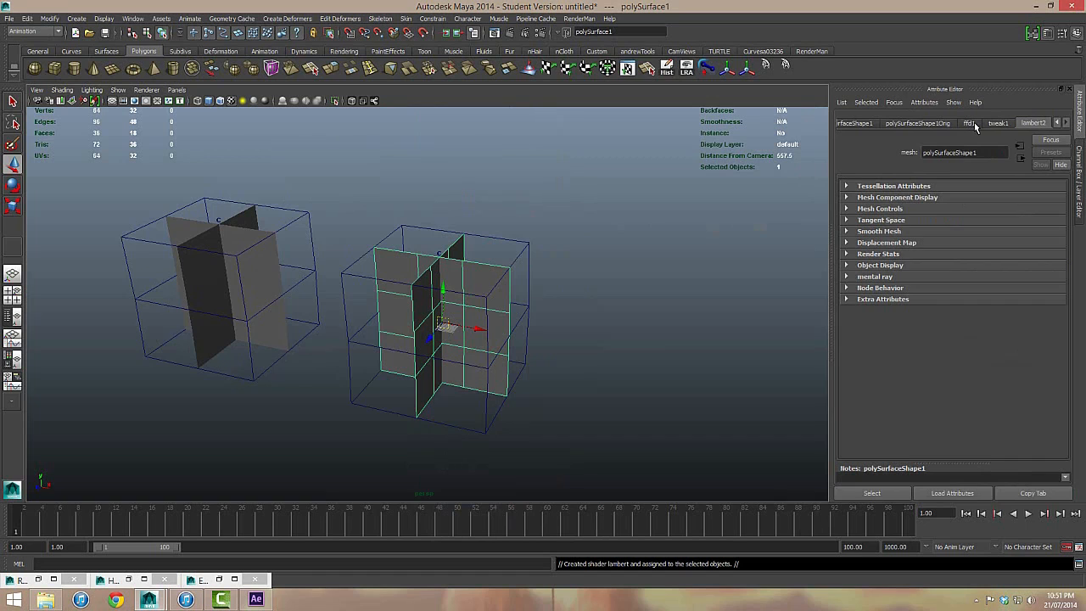
Step: Connect a File texture to the Color of the new Lambert material
{"action": "left_click", "coordinate": [1033, 122]}
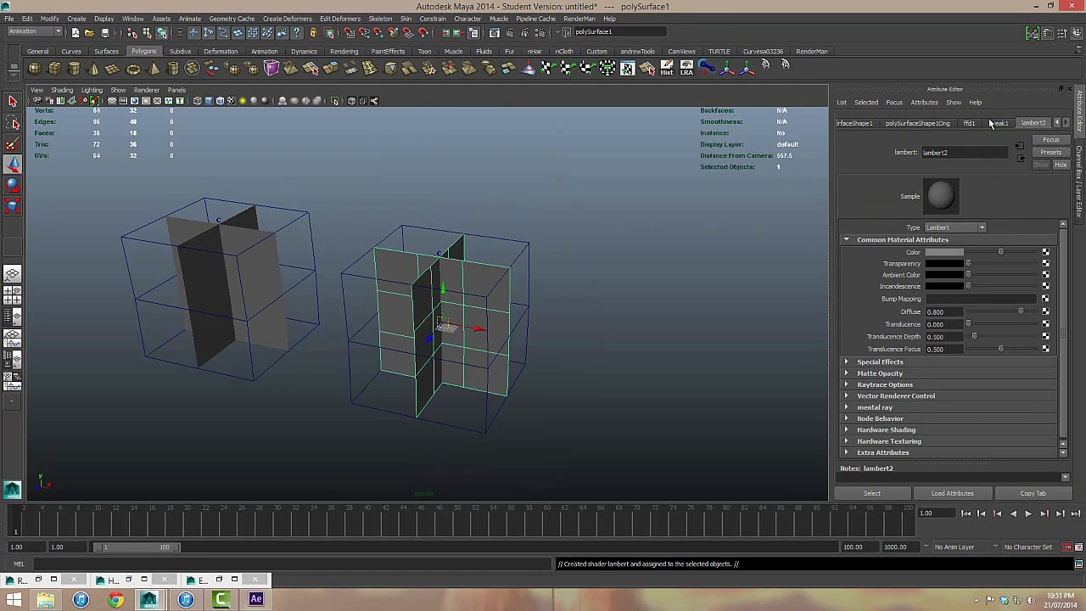
{"action": "left_click", "coordinate": [1045, 254]}
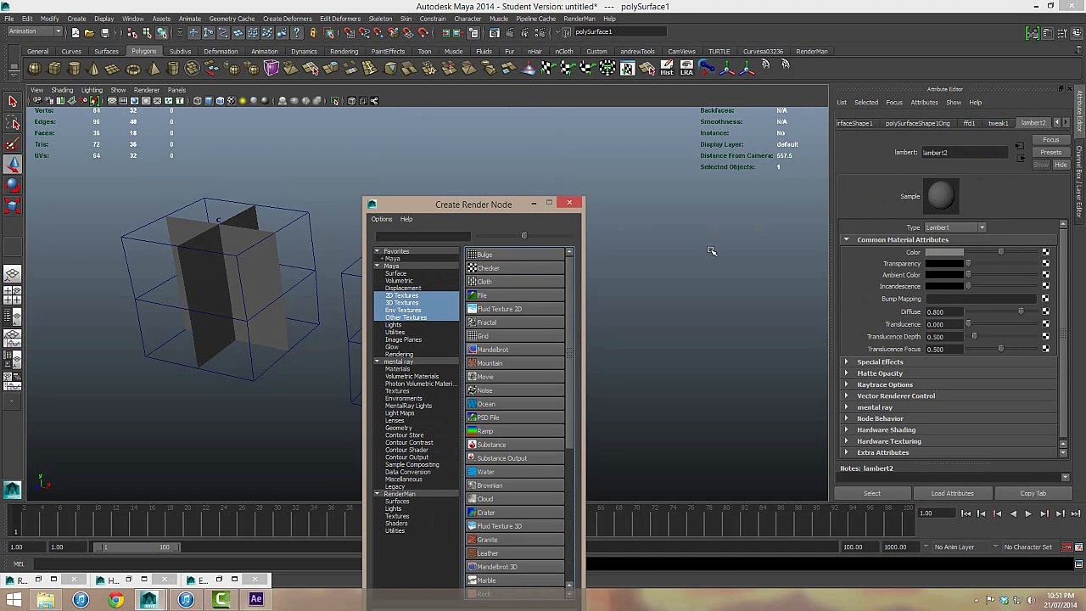
{"action": "left_click_drag", "start_coordinate": [495, 214], "coordinate": [510, 137]}
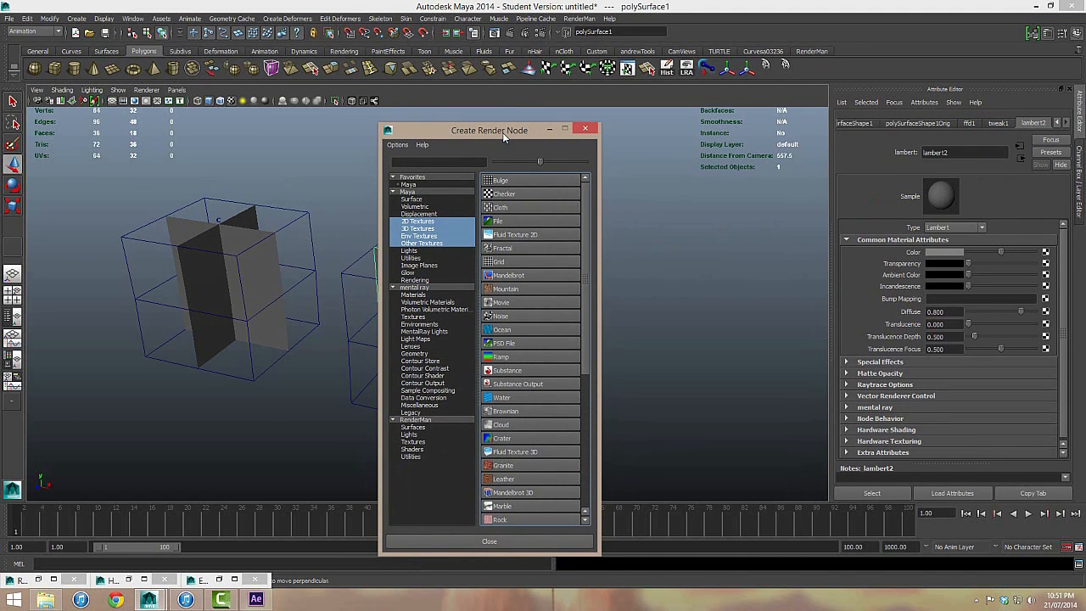
{"action": "left_click", "coordinate": [497, 222]}
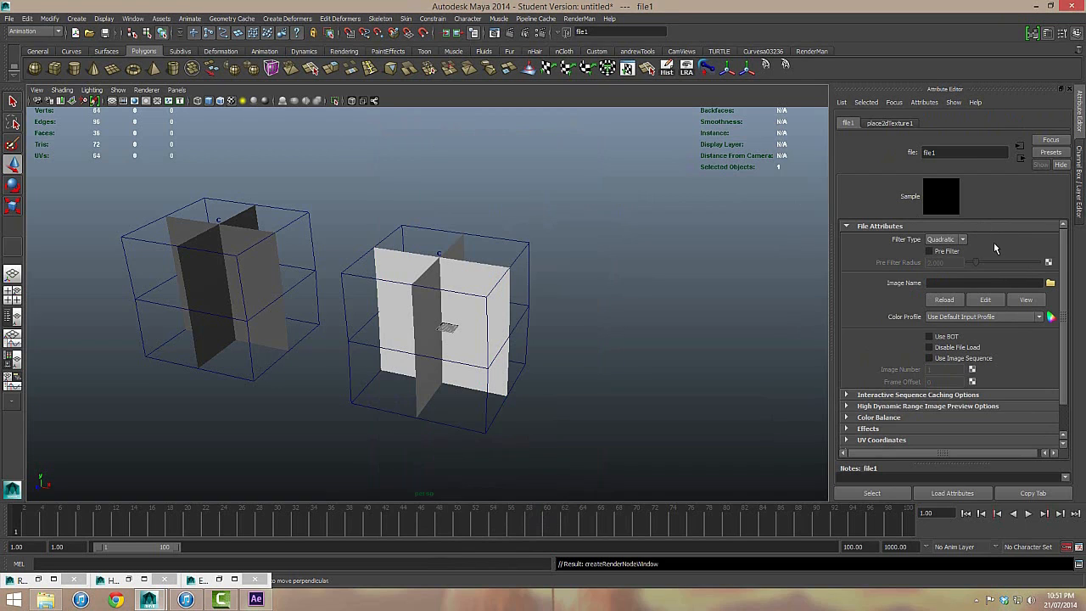
Step: Set the file texture's Filter Type to Off and load TallGrass.png from the Desktop as its image
{"action": "left_click", "coordinate": [947, 241]}
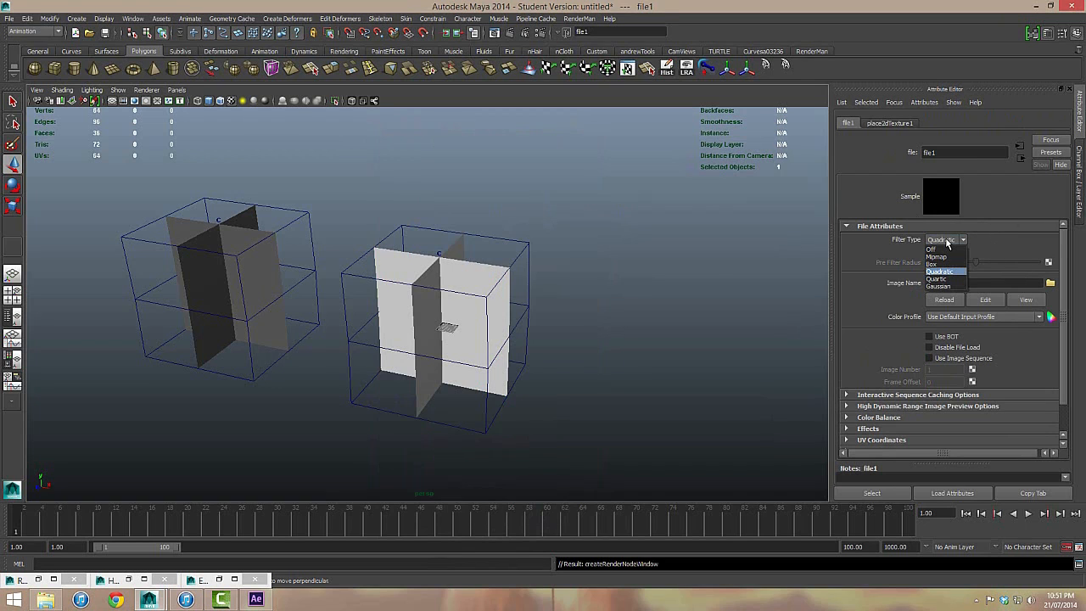
{"action": "left_click", "coordinate": [944, 248]}
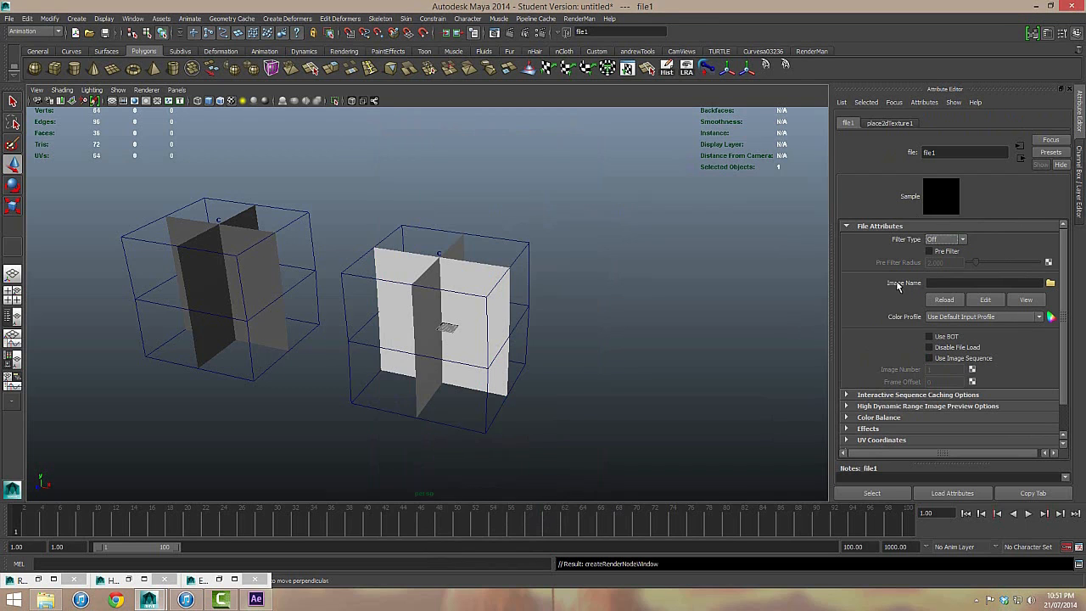
{"action": "left_click", "coordinate": [1050, 283]}
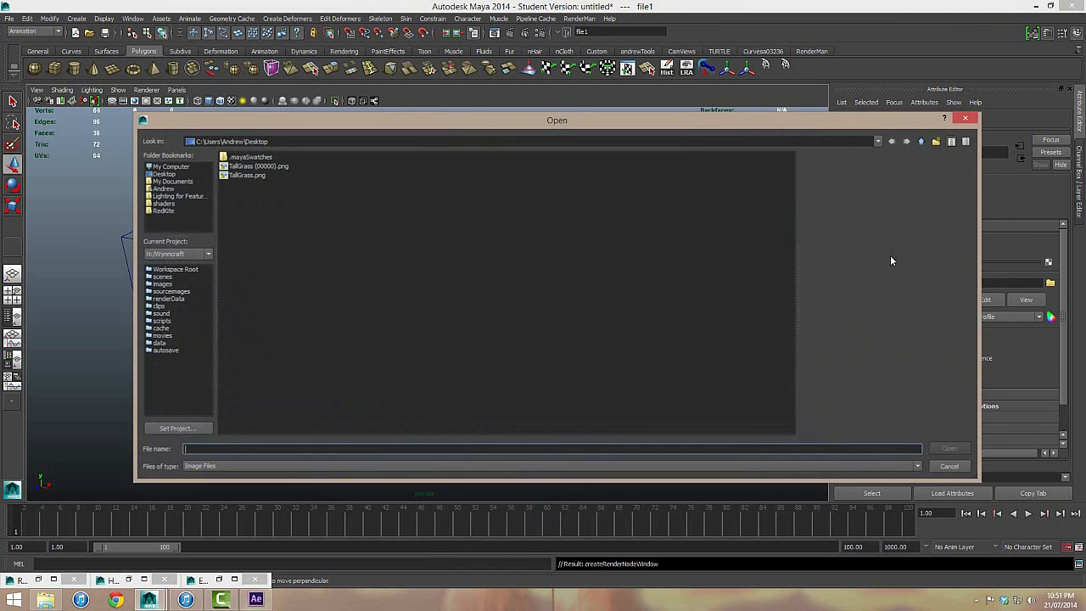
{"action": "left_click", "coordinate": [240, 175]}
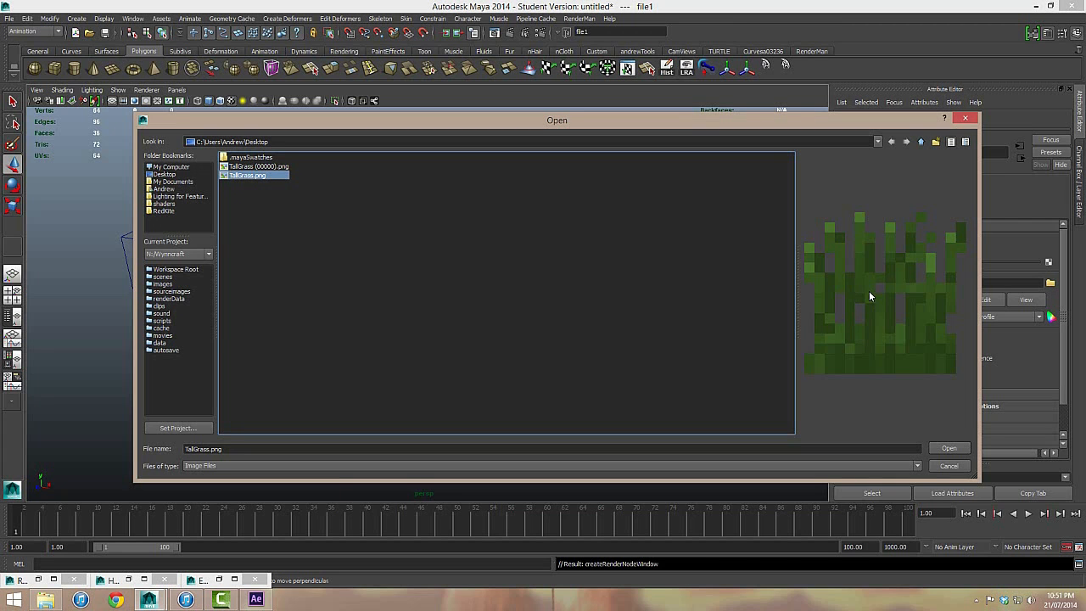
{"action": "left_click", "coordinate": [947, 449]}
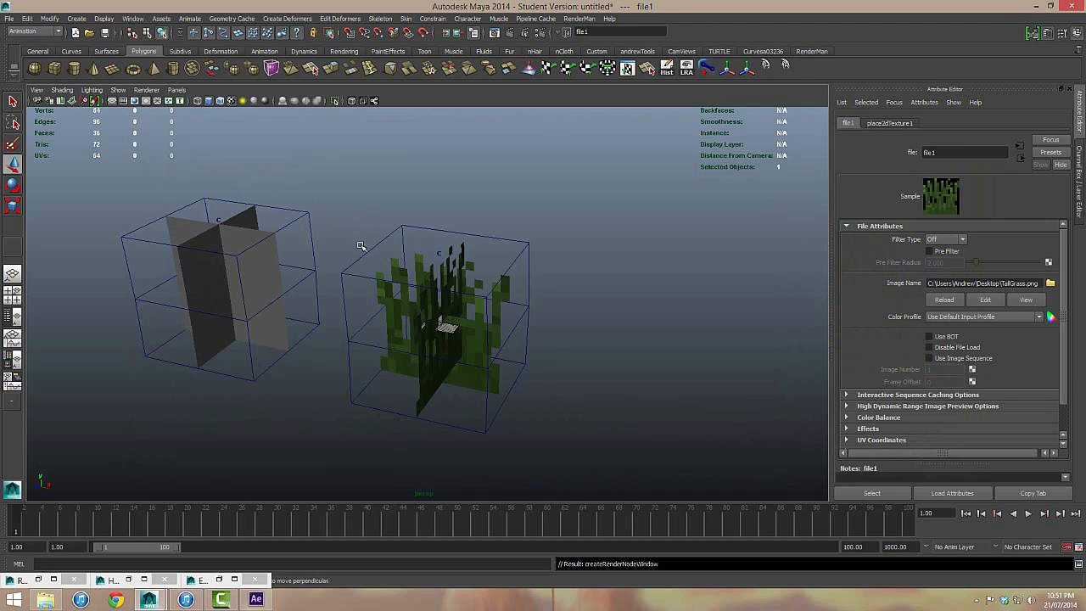
Step: Assign the existing grass-textured Lambert to the duplicated planes and rename the material TallGrass_Tex
{"action": "left_click", "coordinate": [245, 221]}
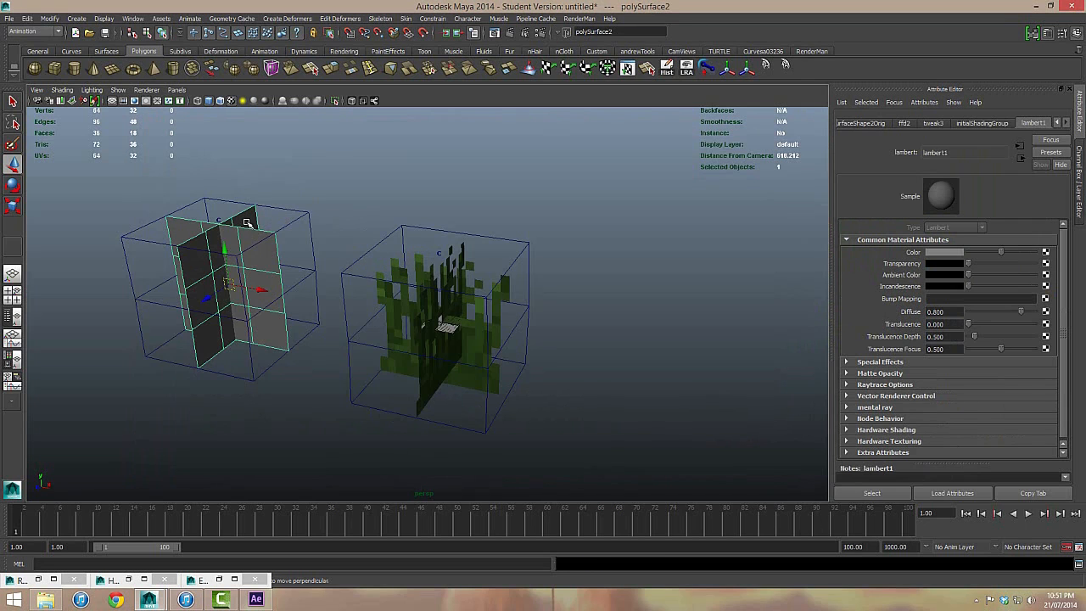
{"action": "right_click_drag", "start_coordinate": [242, 224], "coordinate": [315, 457]}
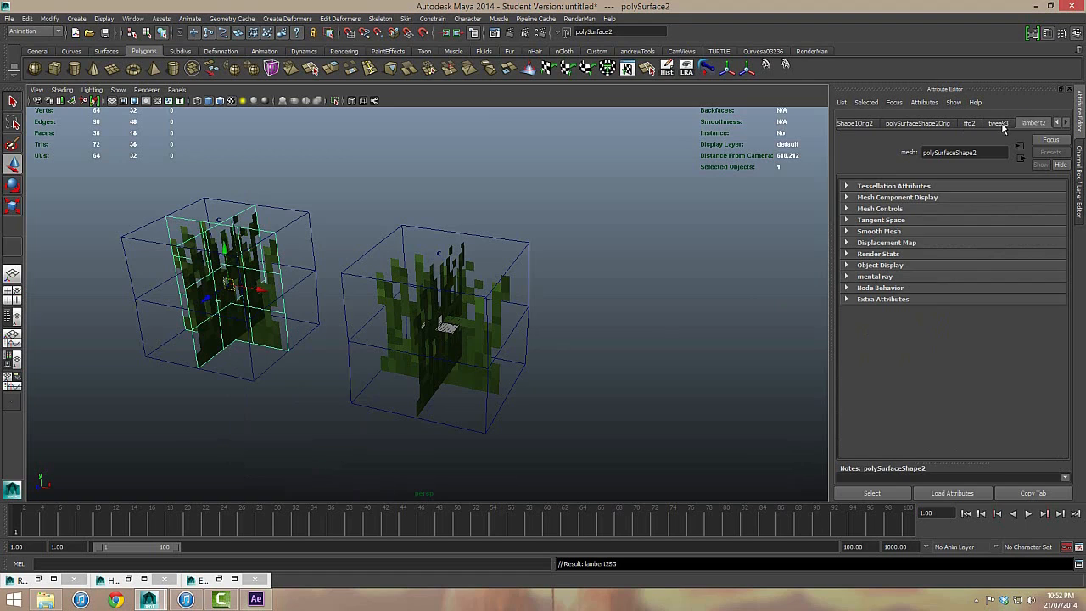
{"action": "double_click", "coordinate": [942, 152]}
{"action": "type", "text": "TallGrass "}
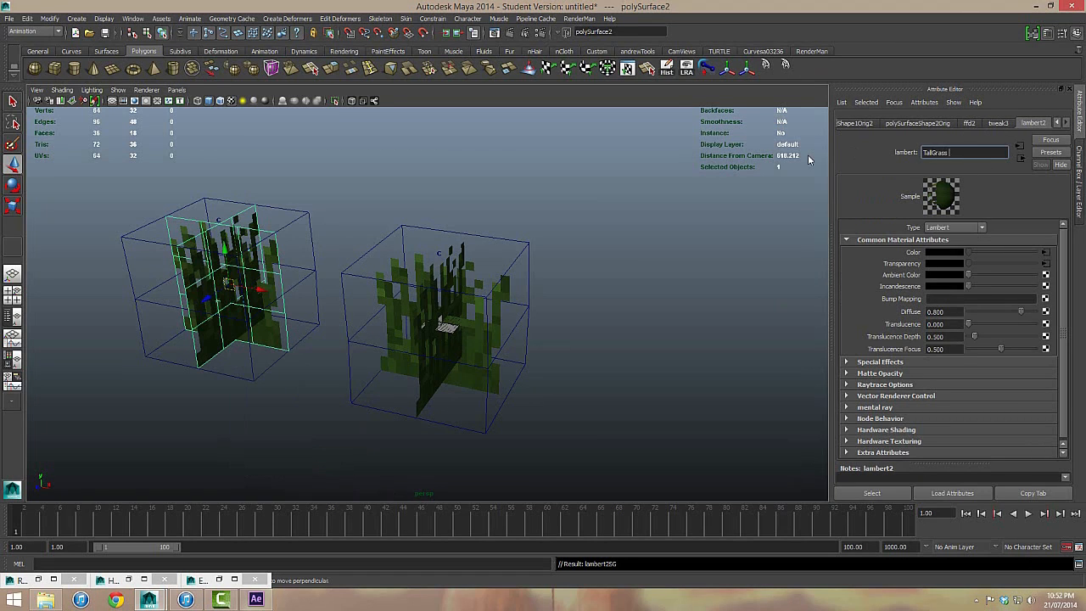
{"action": "type", "text": "_Tex"}
{"action": "key", "text": "Return"}
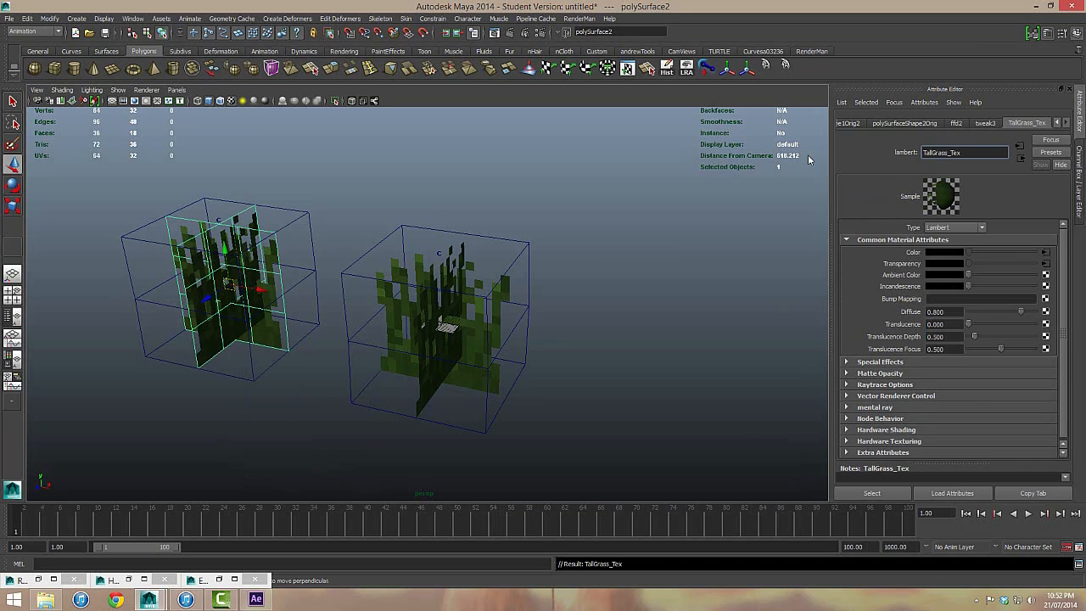
Step: Clear the selection and play the animation to check both textured grass clumps swaying
{"action": "left_click", "coordinate": [633, 322]}
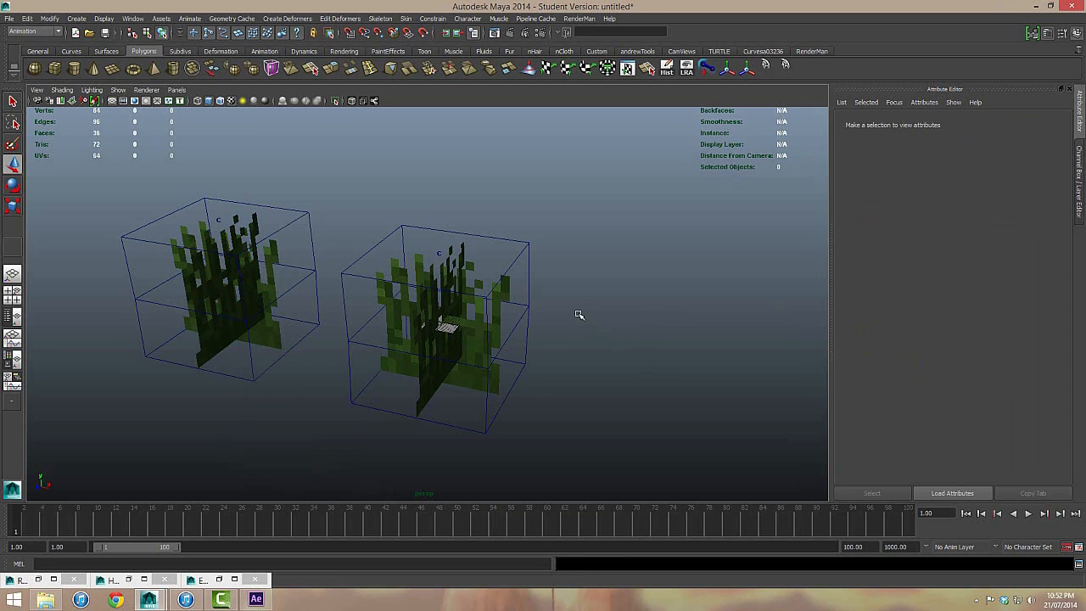
{"action": "middle_click_drag", "start_coordinate": [577, 315], "coordinate": [684, 320], "text": "alt"}
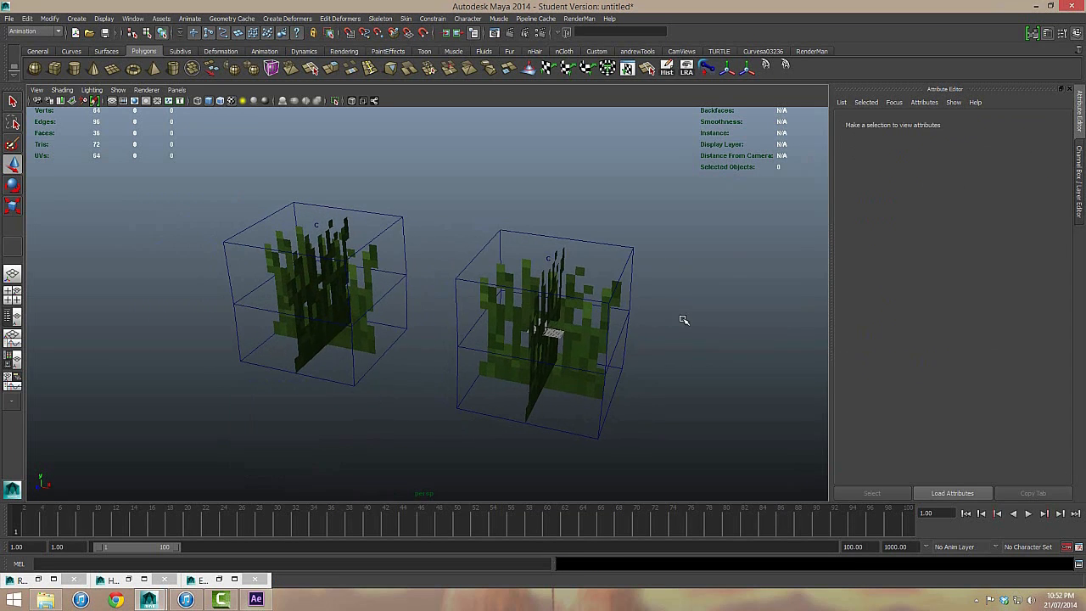
{"action": "left_click", "coordinate": [1027, 514]}
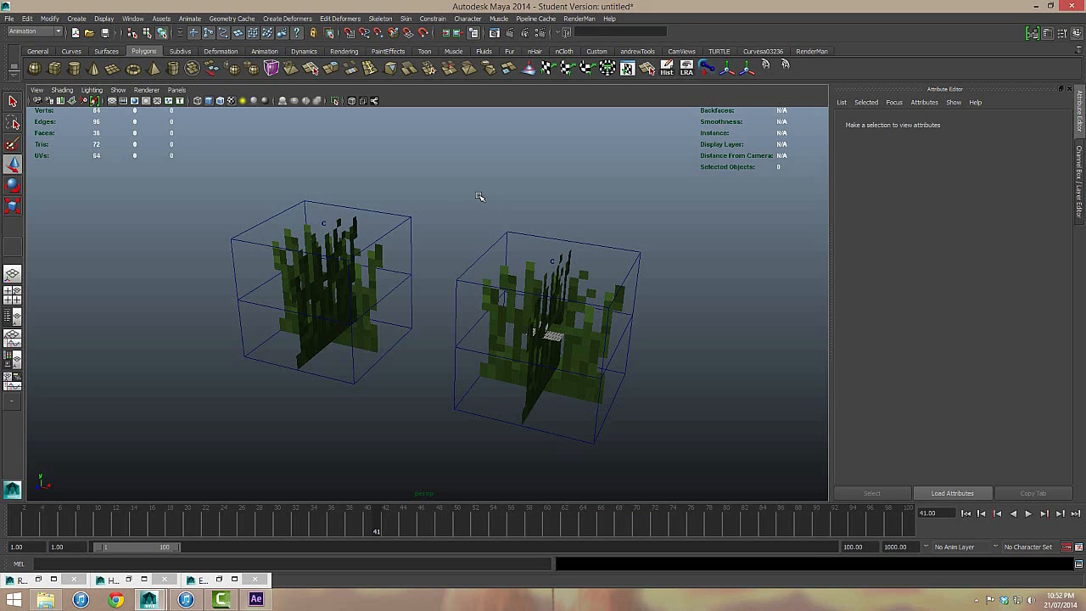
Step: Select GrassSimulationGroup through the original planes and bring up its Frequency, Strength and Bias channels
{"action": "left_click", "coordinate": [584, 283]}
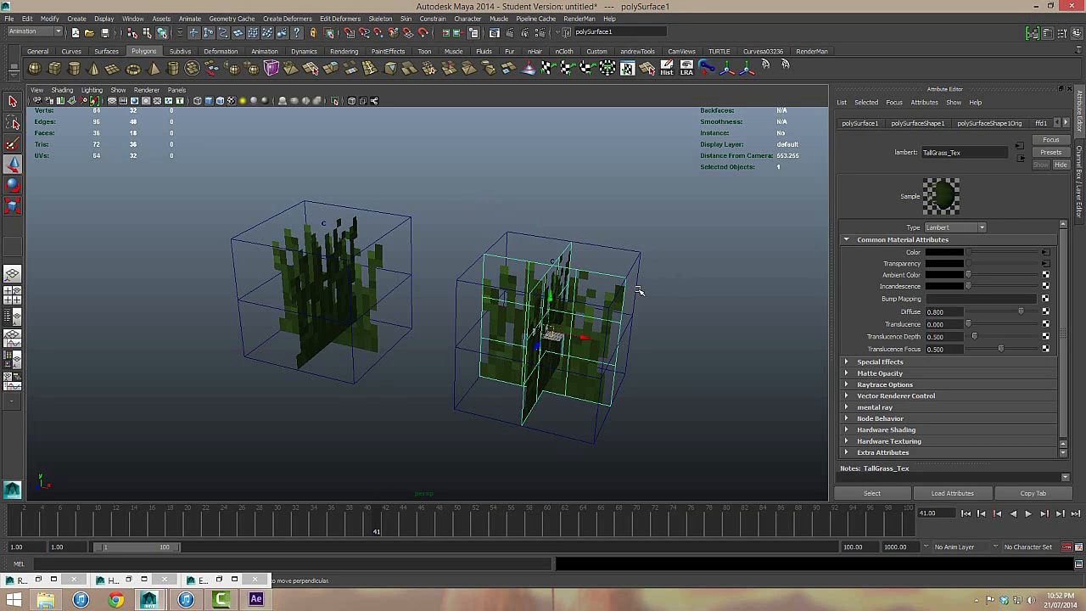
{"action": "key", "text": "Up"}
{"action": "left_click", "coordinate": [1079, 150]}
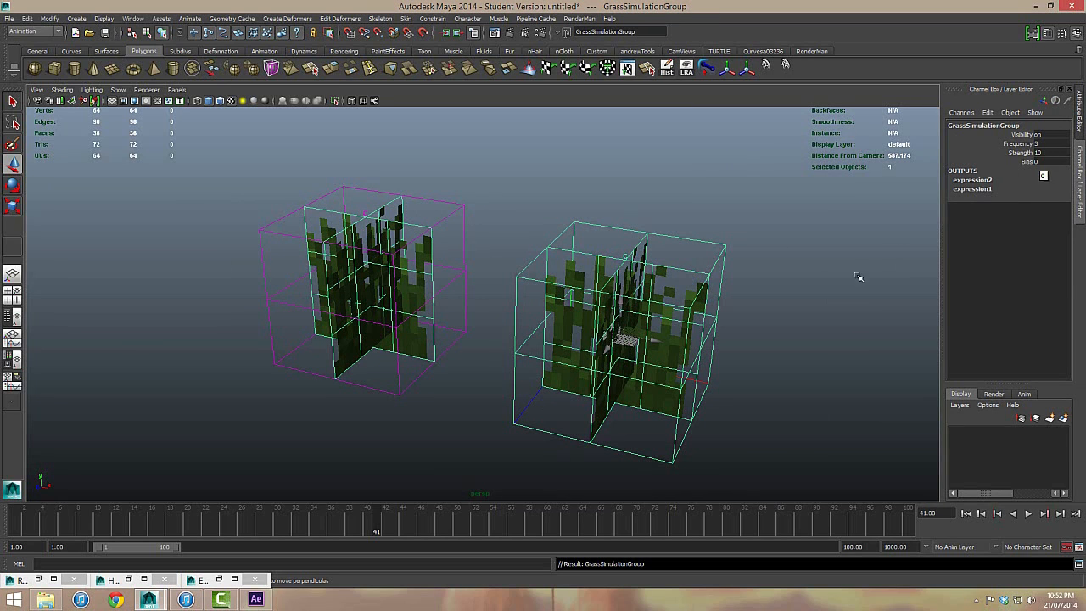
{"action": "left_click_drag", "start_coordinate": [772, 356], "coordinate": [698, 311], "text": "alt"}
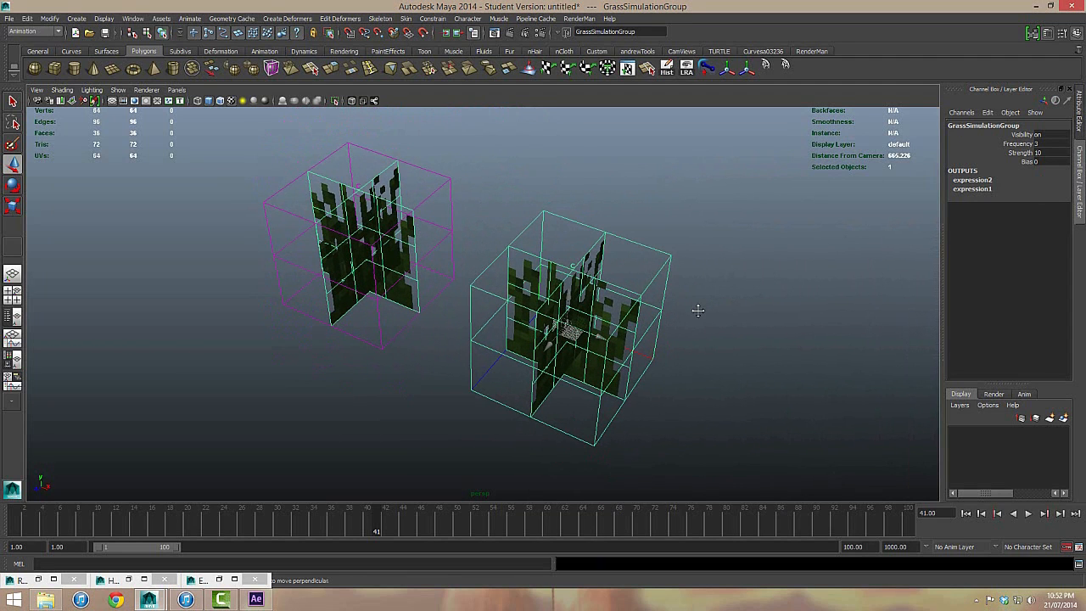
Step: Deselect GrassSimulationGroup and play the animation to check the sway of both grass clumps
{"action": "left_click", "coordinate": [714, 274]}
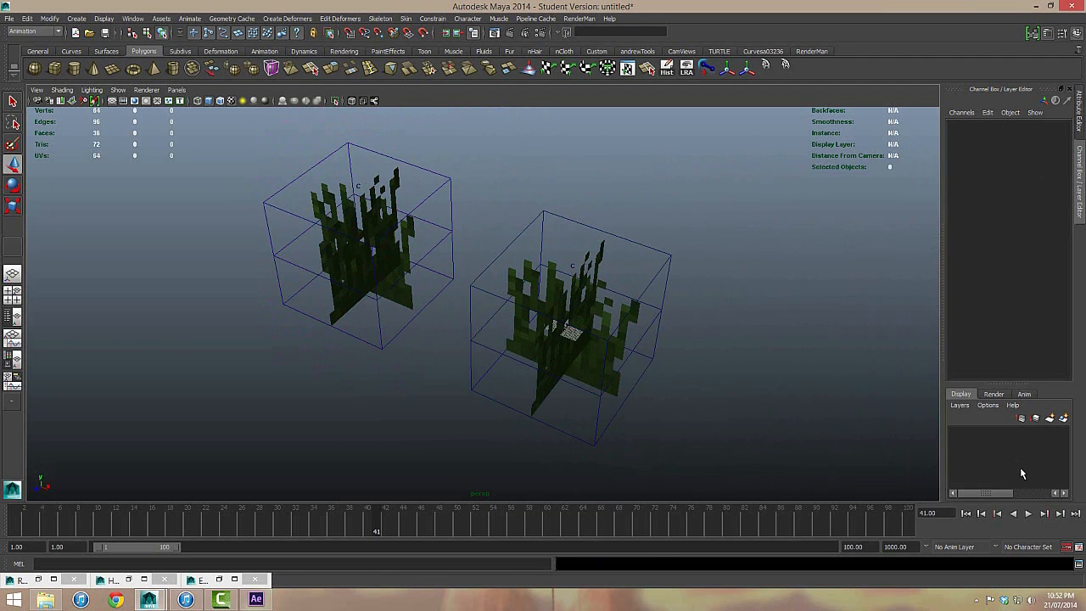
{"action": "left_click", "coordinate": [1025, 516]}
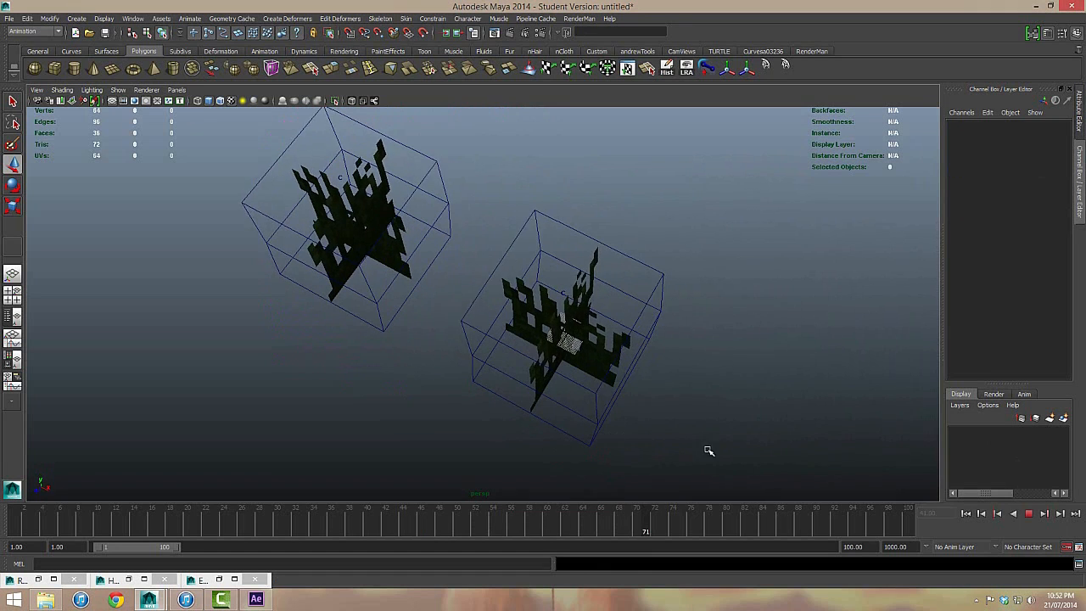
{"action": "left_click", "coordinate": [1030, 513]}
{"action": "left_click_drag", "start_coordinate": [737, 395], "coordinate": [729, 364], "text": "alt"}
Step: Retarget the Translate X noise expression of cluster1Handle to cluster1Handle.translateZ, apply the edit and close the Expression Editor
{"action": "left_click_drag", "start_coordinate": [553, 241], "coordinate": [589, 263]}
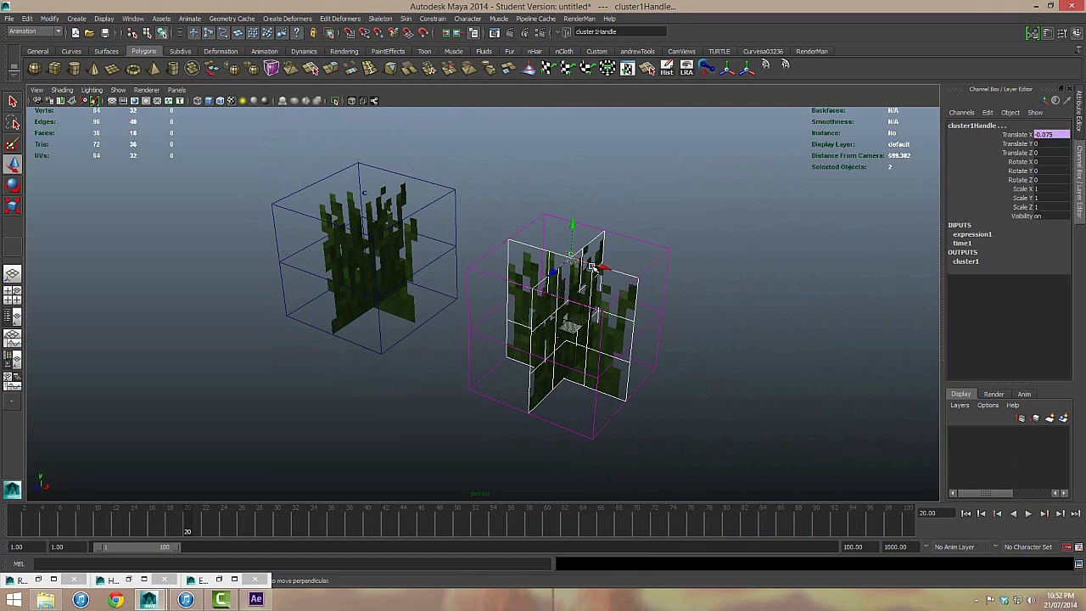
{"action": "left_click_drag", "start_coordinate": [522, 283], "coordinate": [650, 390], "text": "ctrl"}
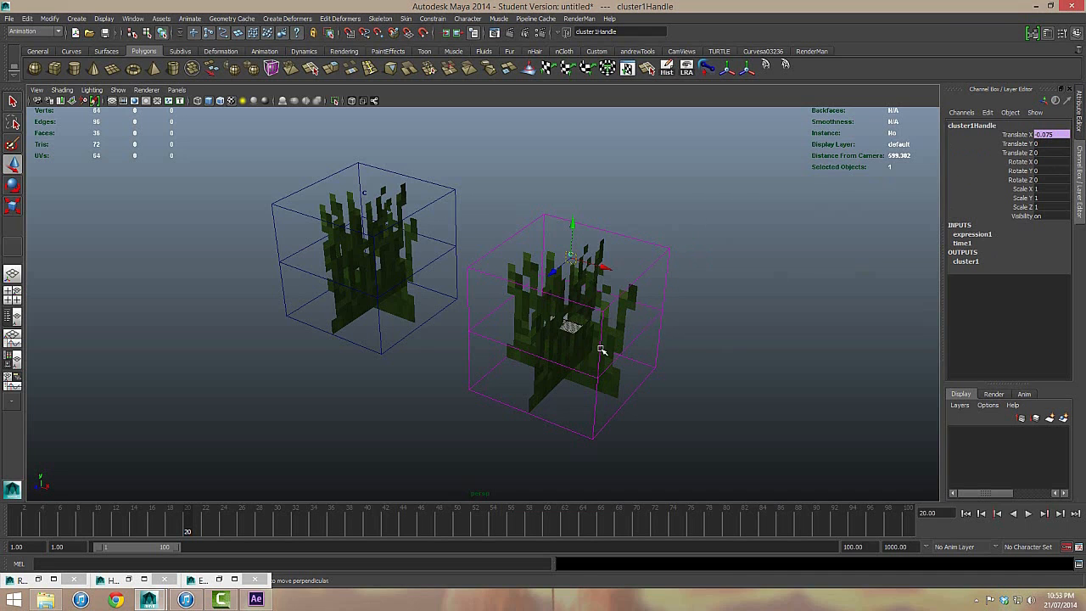
{"action": "left_click", "coordinate": [1020, 134]}
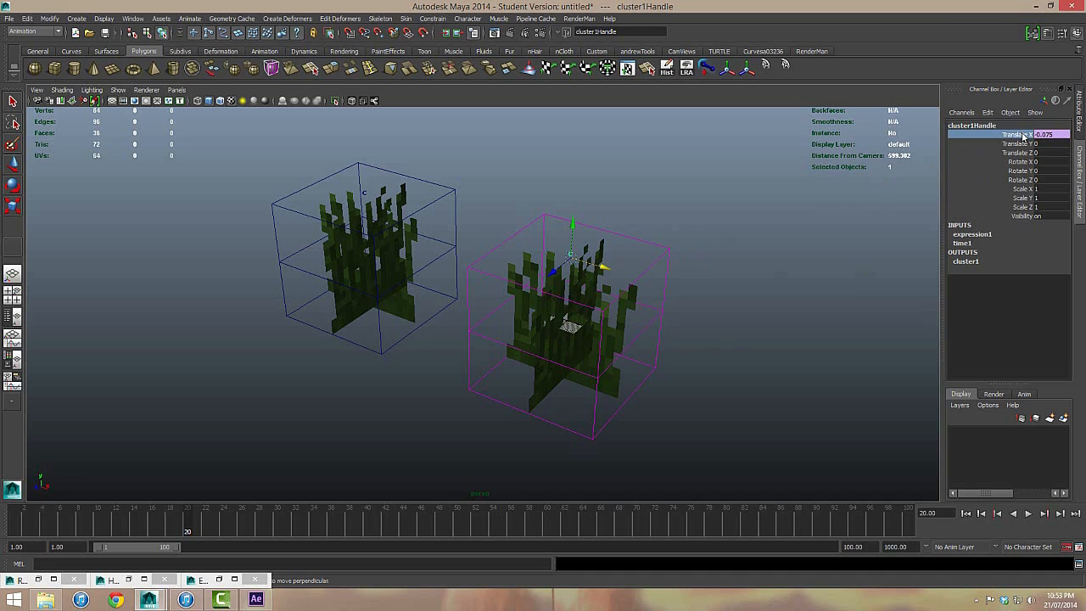
{"action": "right_click", "coordinate": [1018, 135]}
{"action": "left_click", "coordinate": [1008, 151]}
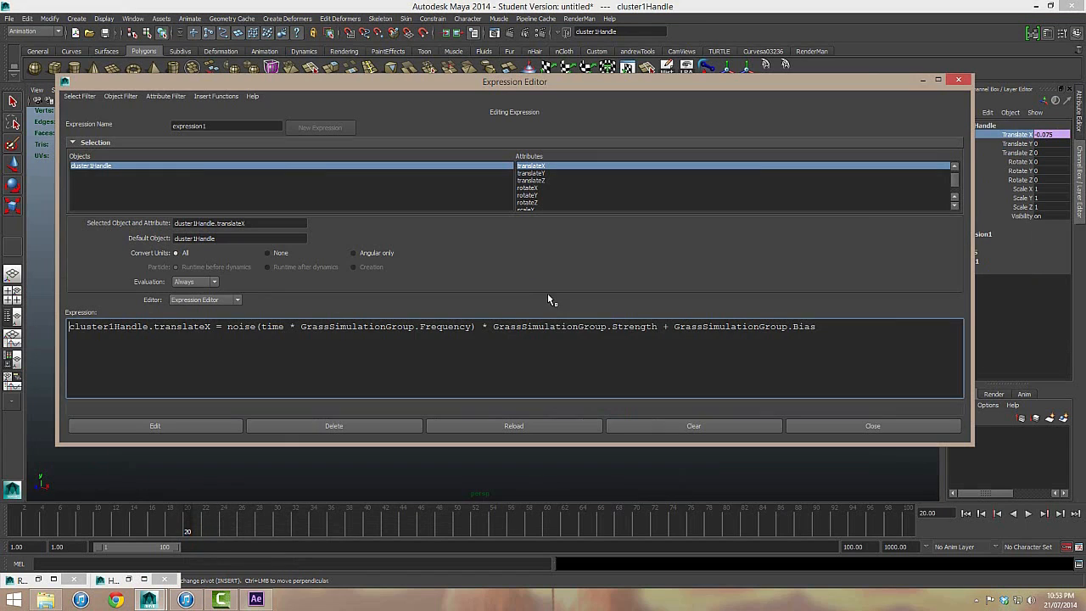
{"action": "left_click_drag", "start_coordinate": [846, 339], "coordinate": [41, 308]}
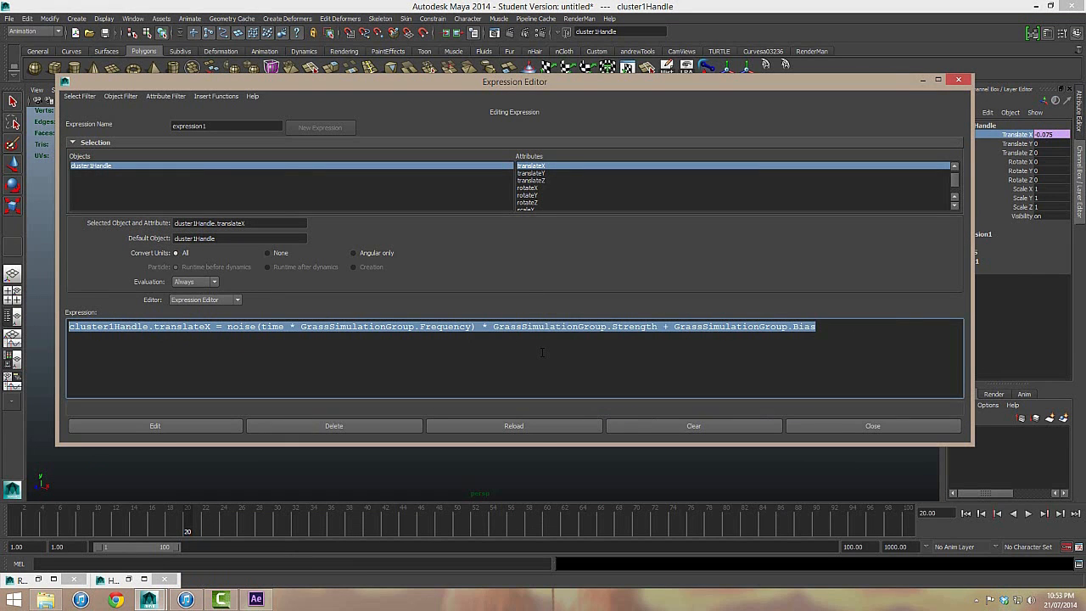
{"action": "left_click", "coordinate": [543, 352]}
{"action": "left_click", "coordinate": [211, 326]}
{"action": "key", "text": "BackSpace"}
{"action": "type", "text": "Z"}
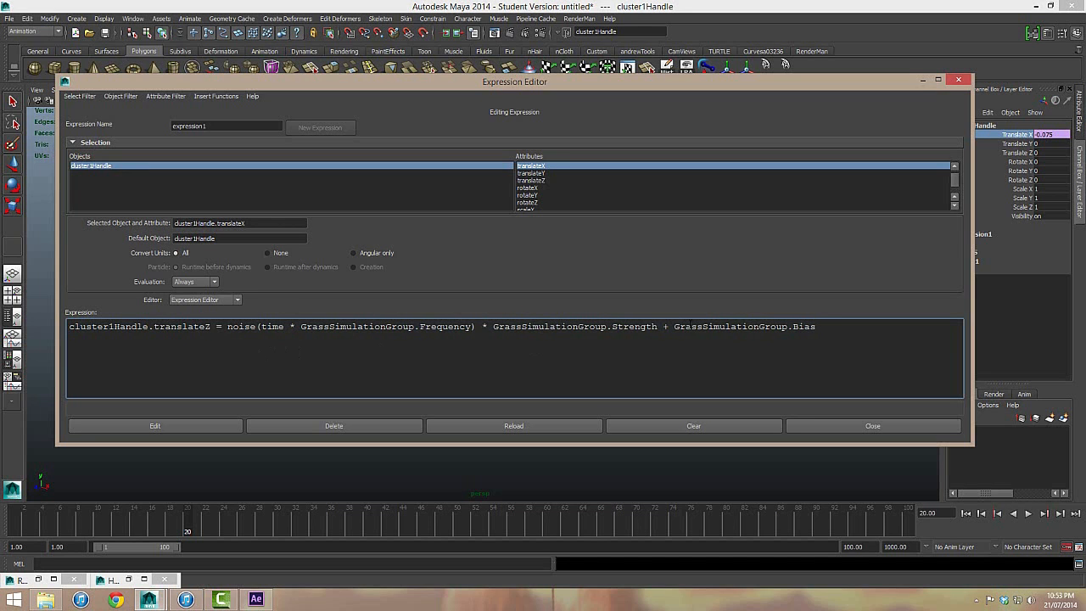
{"action": "left_click", "coordinate": [182, 424]}
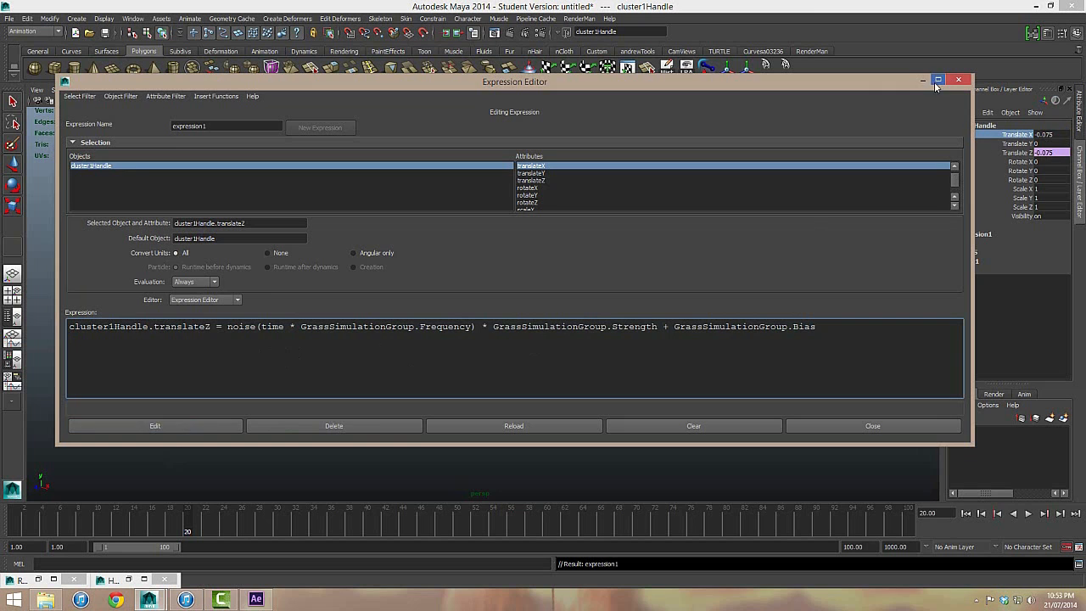
{"action": "left_click", "coordinate": [925, 83]}
Step: Replay the animation from the first frame and examine from above and the side how the clumps sway along Z and X
{"action": "left_click", "coordinate": [705, 342]}
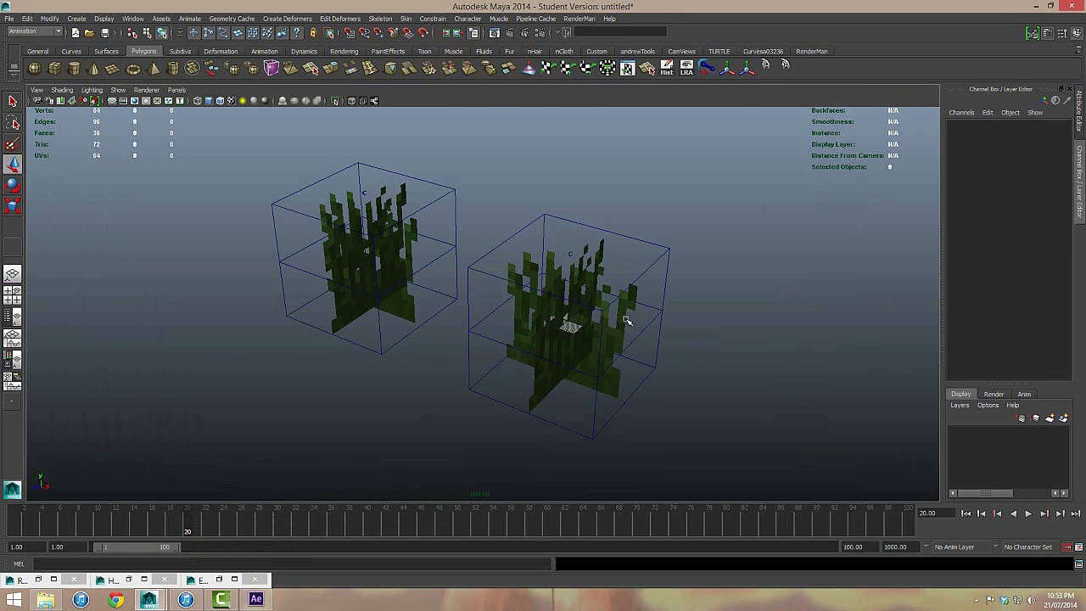
{"action": "left_click", "coordinate": [635, 289]}
{"action": "left_click", "coordinate": [966, 514]}
{"action": "left_click", "coordinate": [1027, 513]}
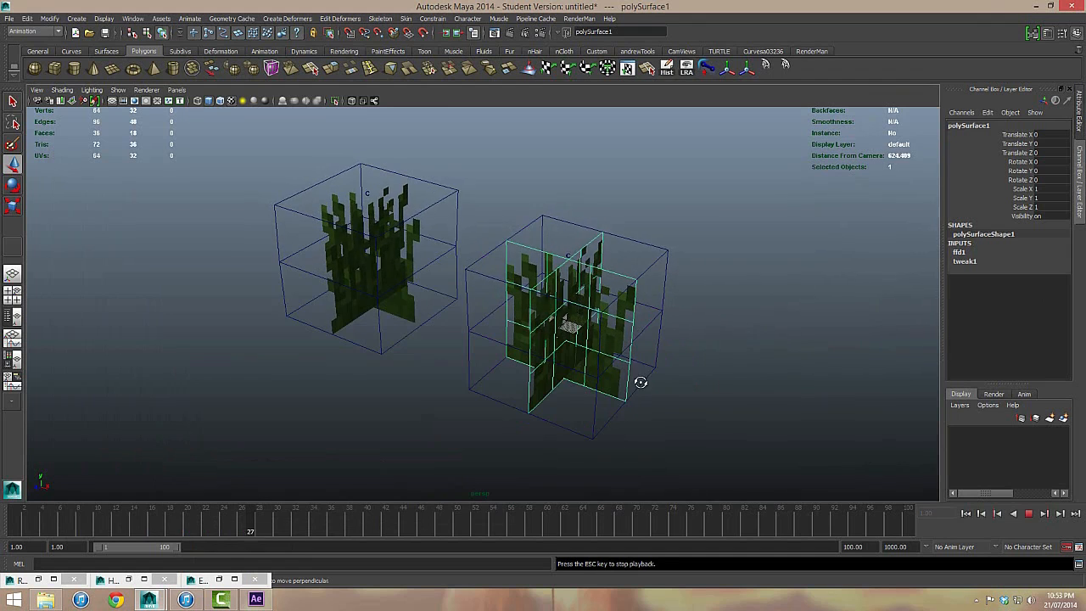
{"action": "left_click_drag", "start_coordinate": [638, 381], "coordinate": [663, 419], "text": "alt"}
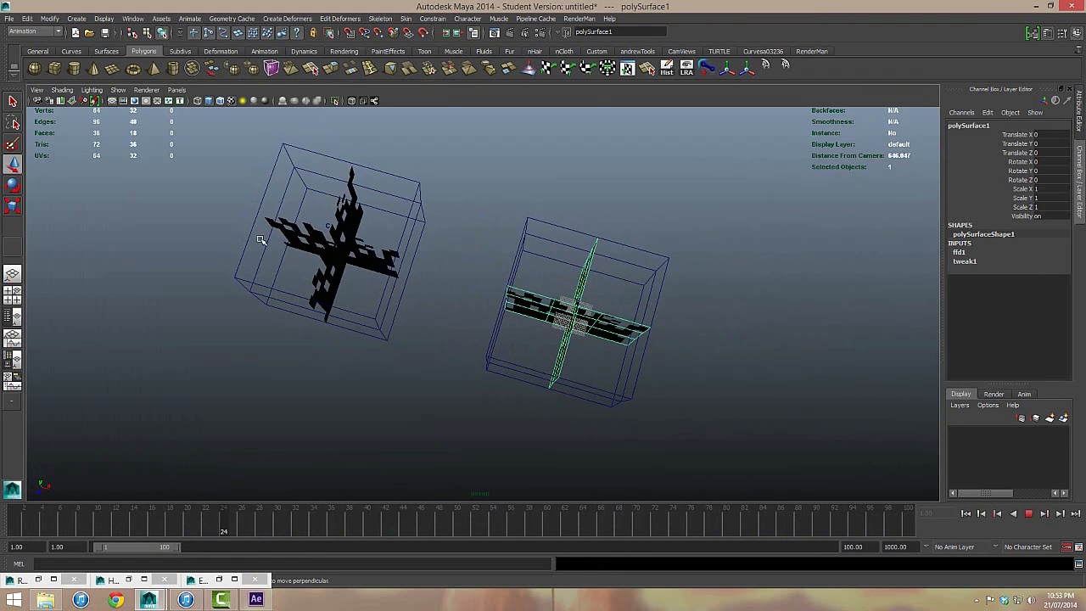
{"action": "left_click_drag", "start_coordinate": [659, 364], "coordinate": [640, 303], "text": "alt"}
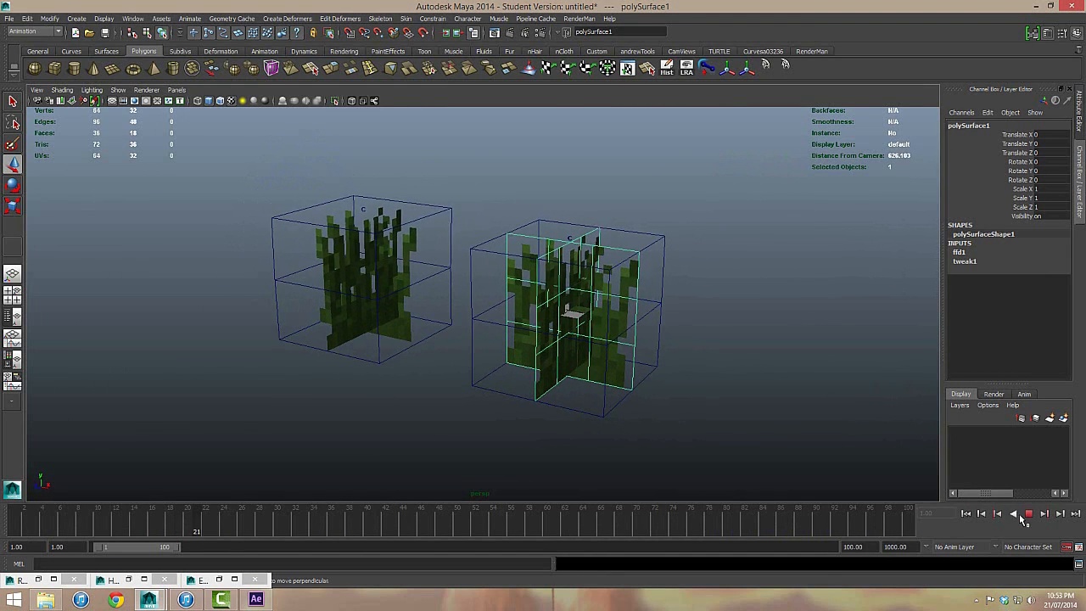
{"action": "left_click", "coordinate": [1028, 514]}
{"action": "left_click_drag", "start_coordinate": [793, 349], "coordinate": [738, 342], "text": "alt"}
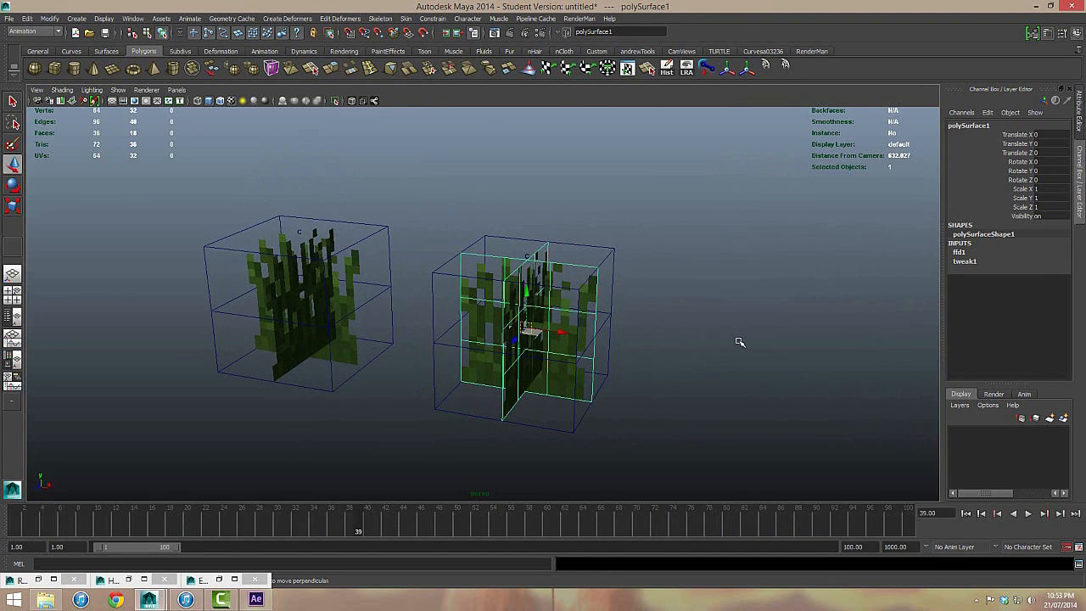
Step: Bring up the Attribute Editor, clear the selection and play the animation once more to compare the two clumps
{"action": "left_click", "coordinate": [1079, 128]}
{"action": "left_click", "coordinate": [577, 340]}
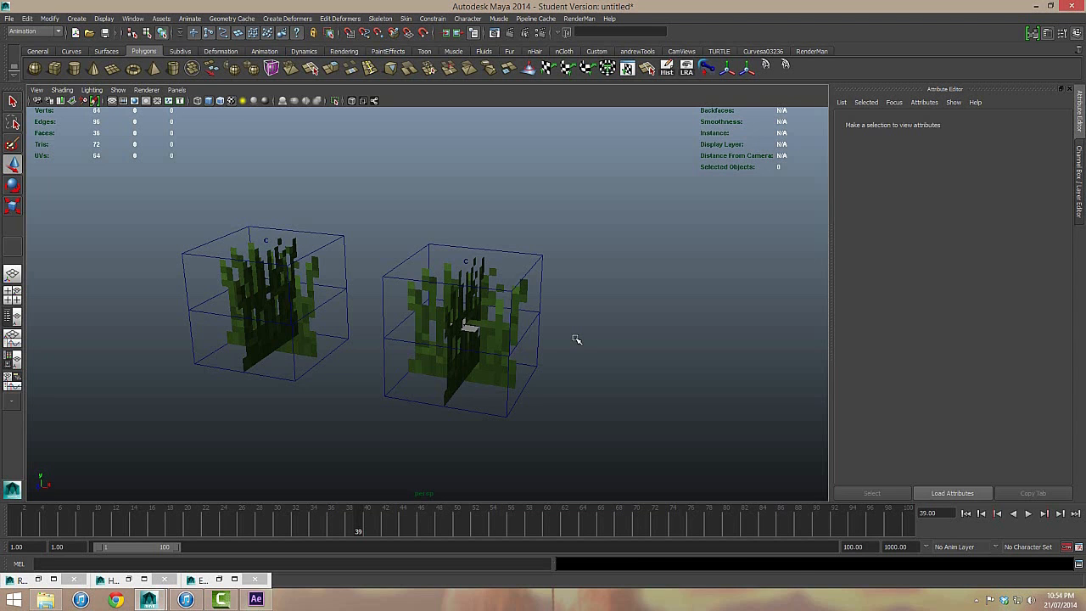
{"action": "left_click_drag", "start_coordinate": [368, 223], "coordinate": [577, 325]}
{"action": "left_click", "coordinate": [574, 348]}
{"action": "left_click", "coordinate": [1028, 514]}
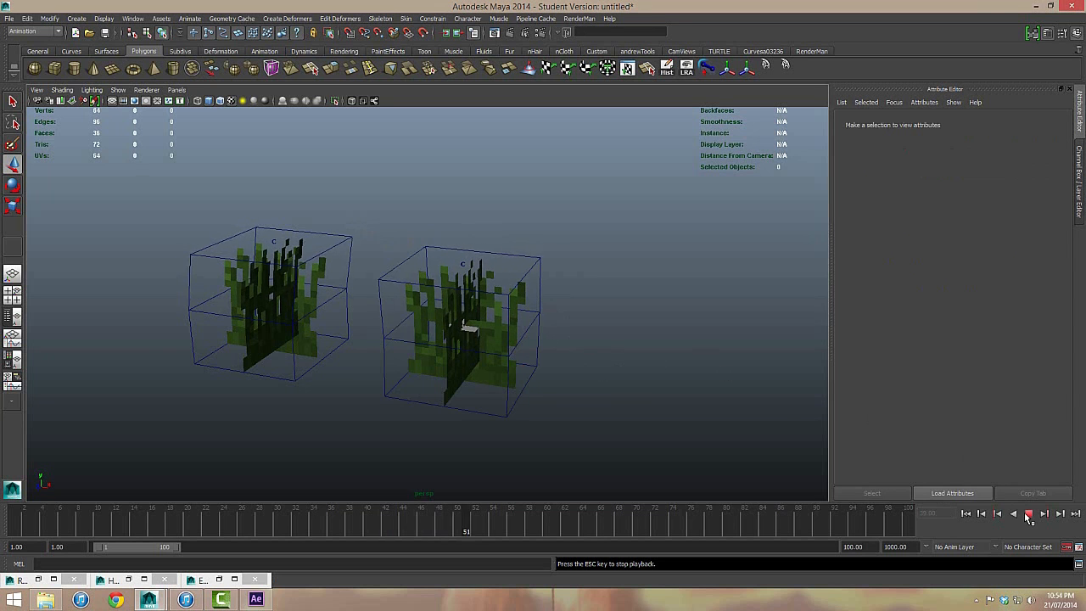
{"action": "left_click", "coordinate": [1028, 514]}
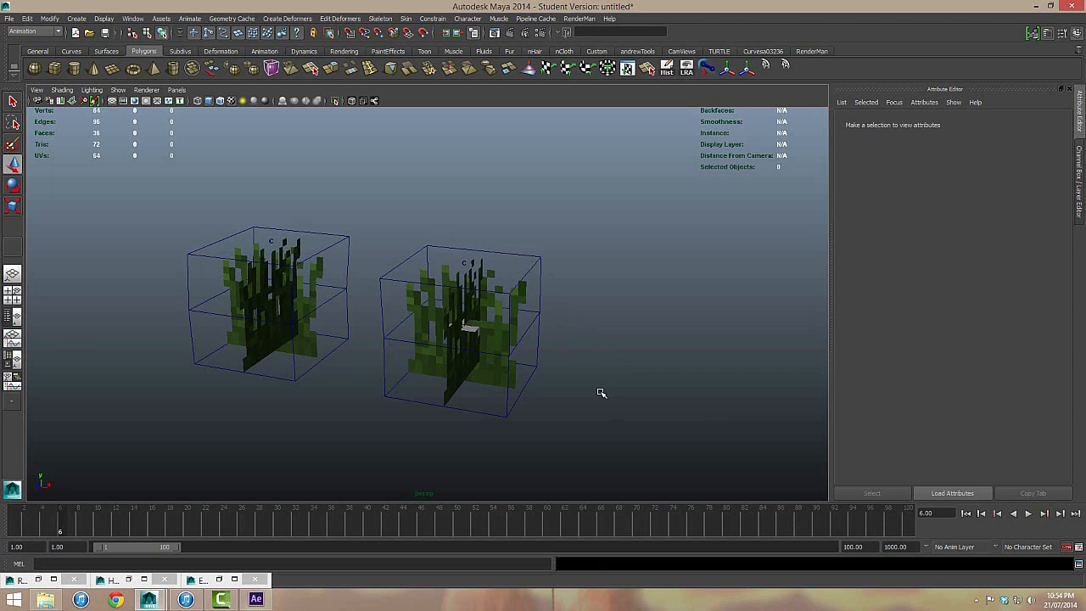